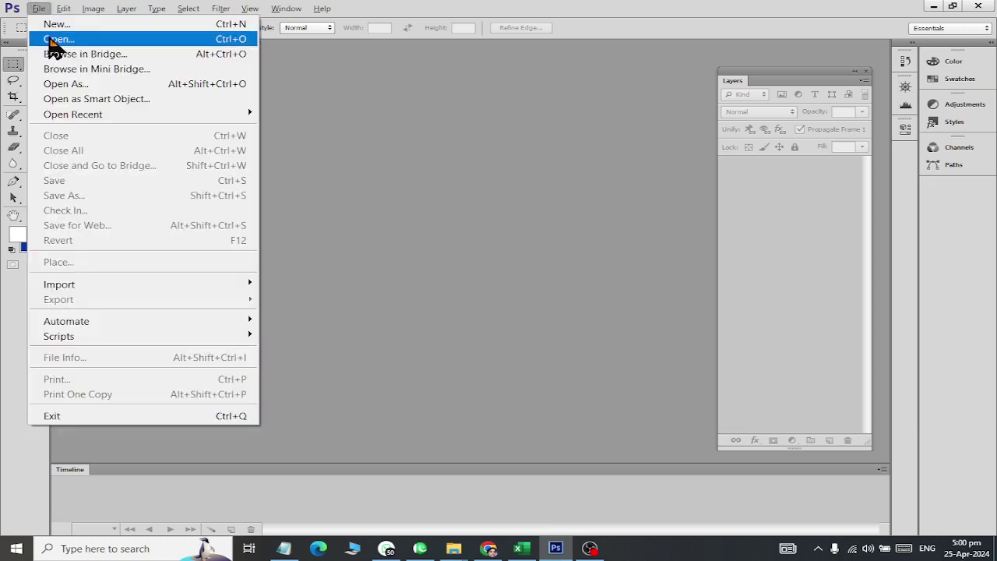
- Open the OIG..rLIKTN9K95Gsy image of the teacher with a laptop and convert its locked background into a regular layer named Layer 0
{"action": "left_click", "coordinate": [48, 39]}
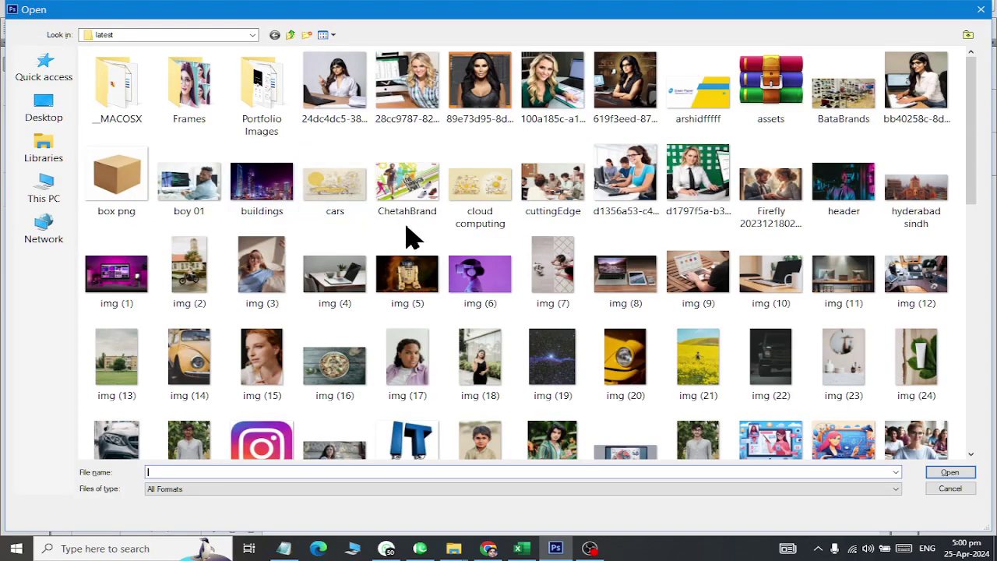
{"action": "left_click", "coordinate": [465, 212]}
{"action": "scroll", "coordinate": [514, 241], "scroll_direction": "down", "scroll_amount": 5}
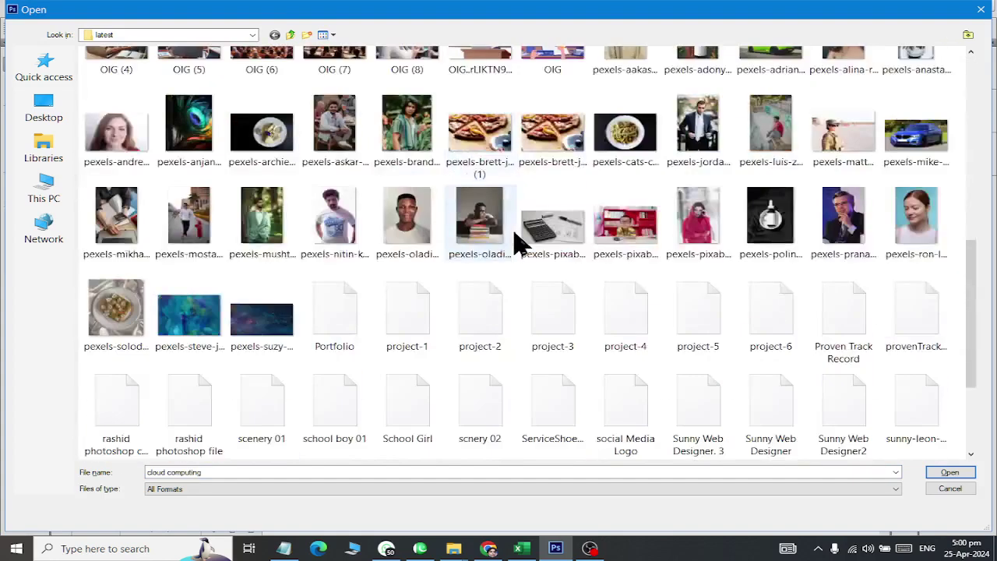
{"action": "scroll", "coordinate": [516, 241], "scroll_direction": "up", "scroll_amount": 3}
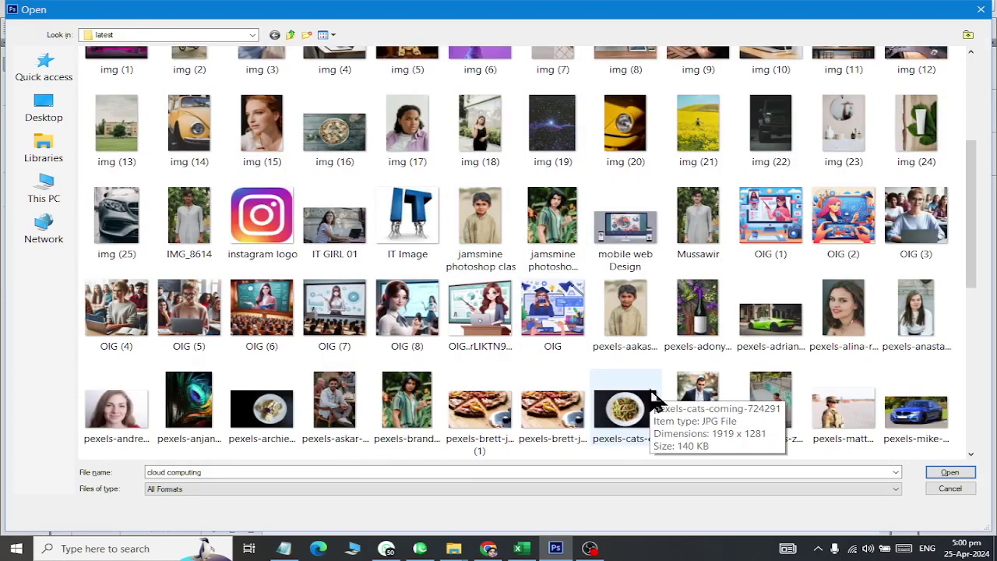
{"action": "left_click", "coordinate": [549, 316]}
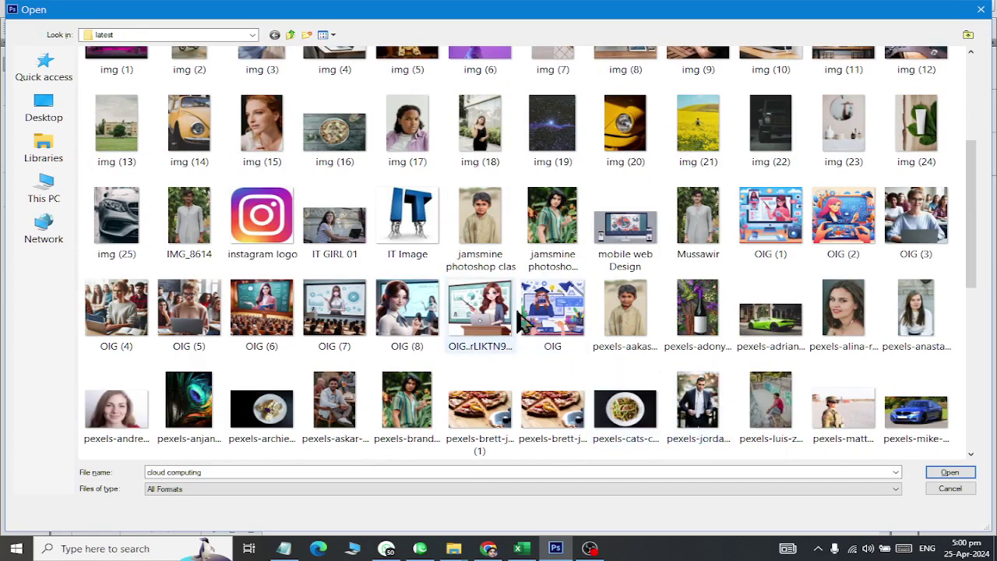
{"action": "left_click", "coordinate": [407, 319]}
{"action": "left_click", "coordinate": [477, 327]}
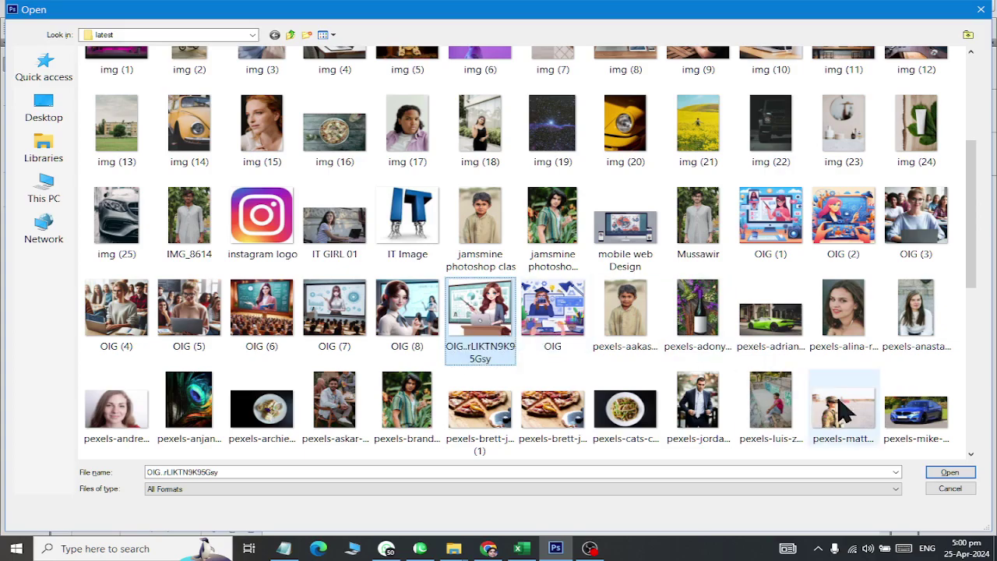
{"action": "left_click", "coordinate": [944, 472]}
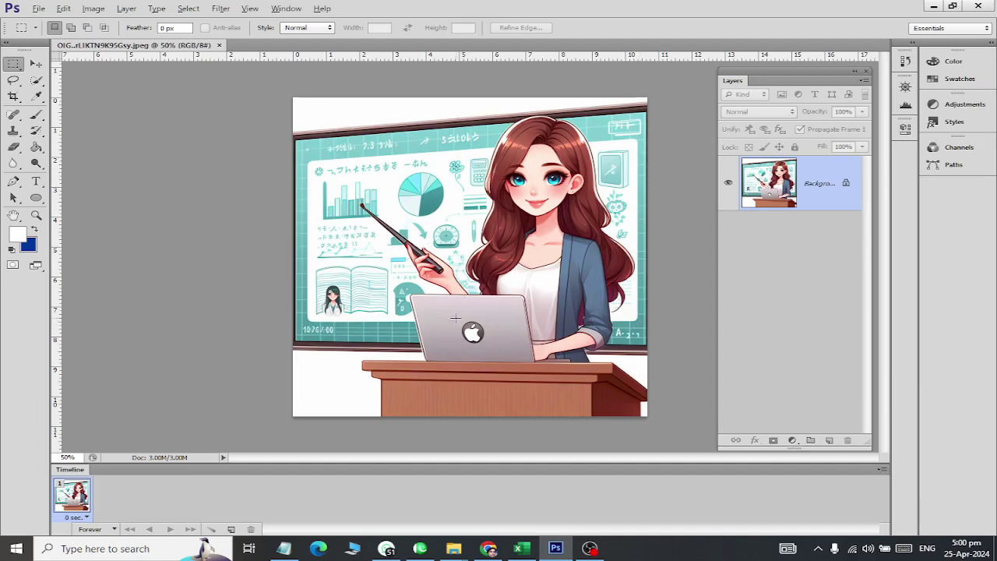
{"action": "double_click", "coordinate": [842, 184]}
{"action": "left_click", "coordinate": [686, 174]}
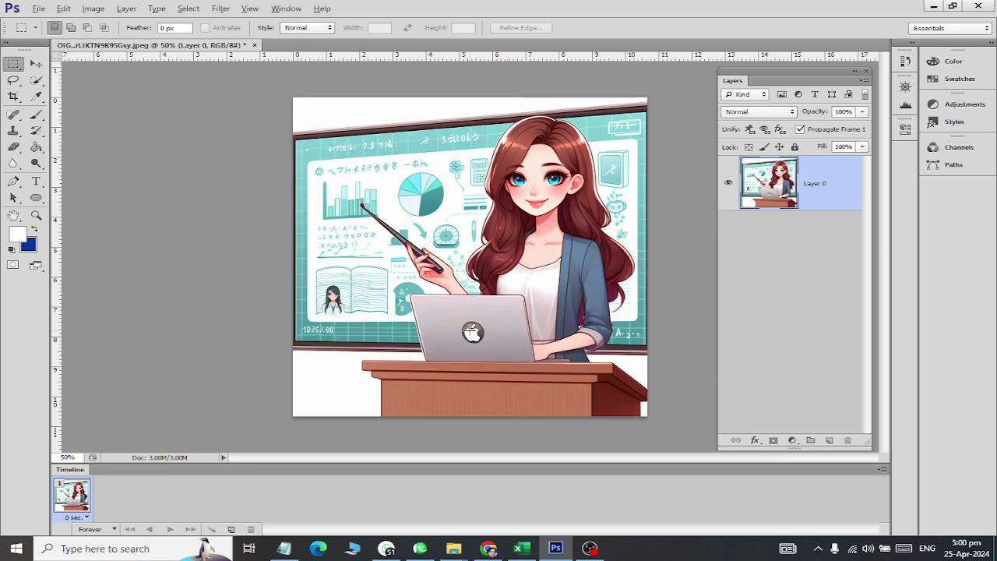
- Select the laptop lid by tracing its outline from corner to corner with the Polygonal Lasso tool
{"action": "scroll", "coordinate": [474, 350], "scroll_direction": "up", "scroll_amount": 6}
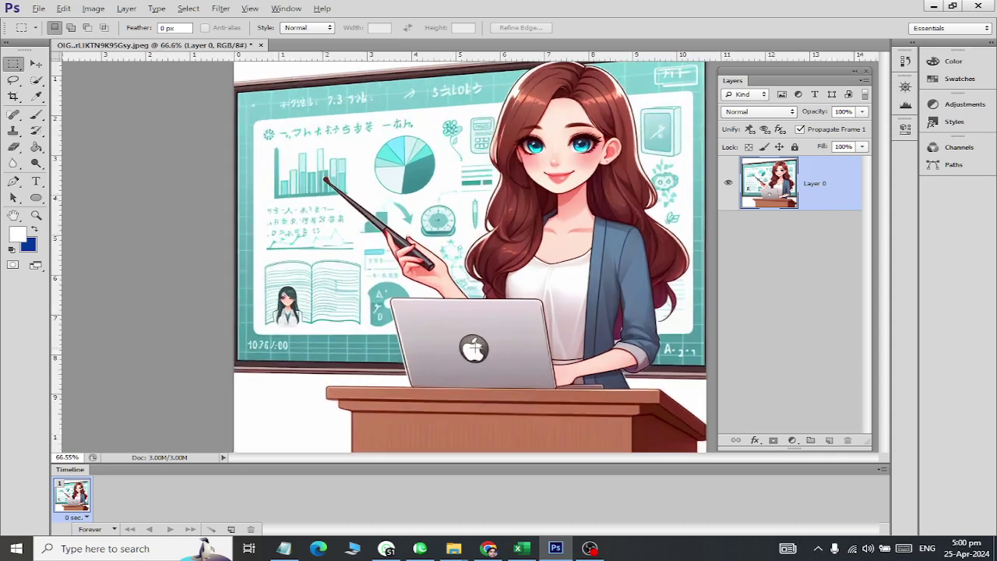
{"action": "key", "text": "alt"}
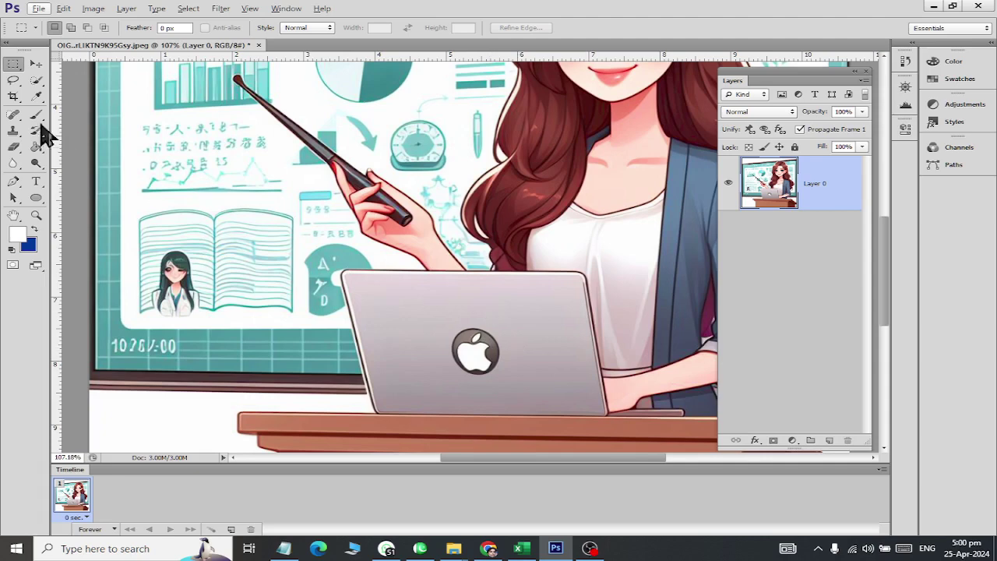
{"action": "left_click", "coordinate": [16, 96]}
{"action": "mouse_move", "coordinate": [15, 85]}
{"action": "left_mouse_down"}
{"action": "mouse_move", "coordinate": [72, 100]}
{"action": "mouse_move", "coordinate": [69, 91]}
{"action": "mouse_move", "coordinate": [33, 89]}
{"action": "mouse_move", "coordinate": [49, 102]}
{"action": "mouse_move", "coordinate": [51, 87]}
{"action": "mouse_move", "coordinate": [68, 105]}
{"action": "mouse_move", "coordinate": [102, 100]}
{"action": "mouse_move", "coordinate": [56, 110]}
{"action": "mouse_move", "coordinate": [100, 107]}
{"action": "mouse_move", "coordinate": [49, 89]}
{"action": "mouse_move", "coordinate": [87, 86]}
{"action": "mouse_move", "coordinate": [93, 98]}
{"action": "mouse_move", "coordinate": [65, 107]}
{"action": "left_mouse_up"}
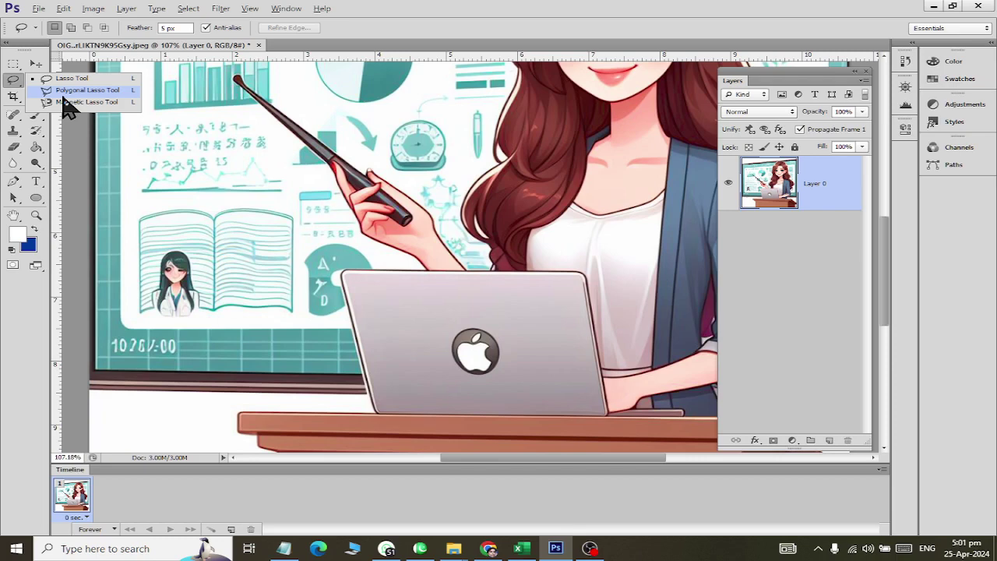
{"action": "left_click_drag", "start_coordinate": [64, 102], "coordinate": [62, 90]}
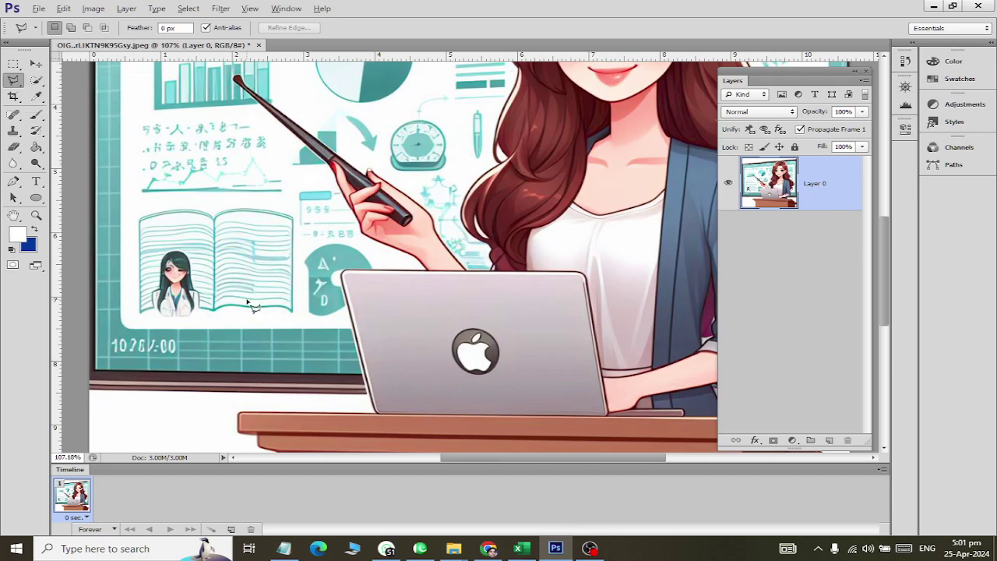
{"action": "scroll", "coordinate": [381, 424], "scroll_direction": "up", "scroll_amount": 3}
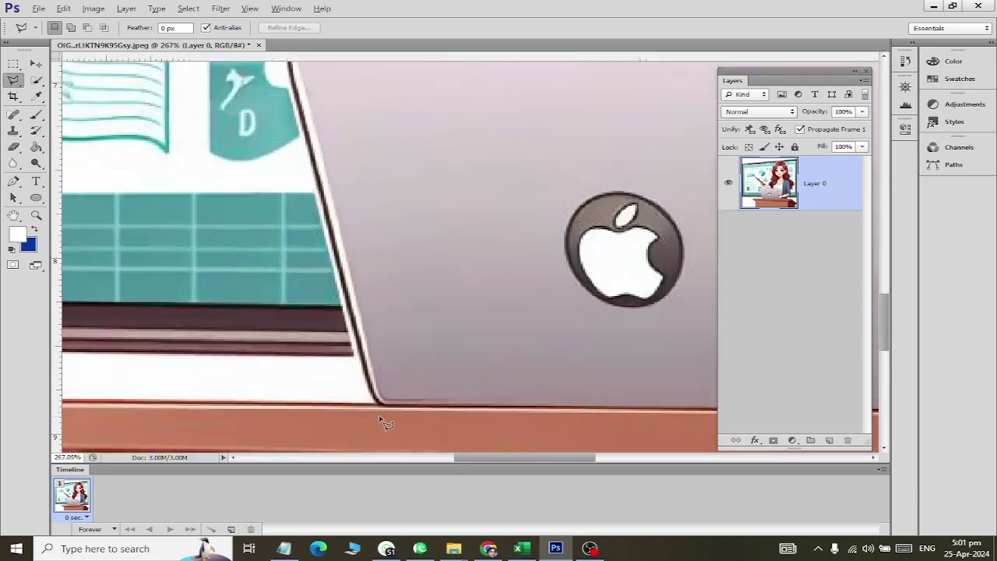
{"action": "scroll", "coordinate": [379, 415], "scroll_direction": "down", "scroll_amount": 1}
{"action": "scroll", "coordinate": [379, 411], "scroll_direction": "right", "scroll_amount": 3}
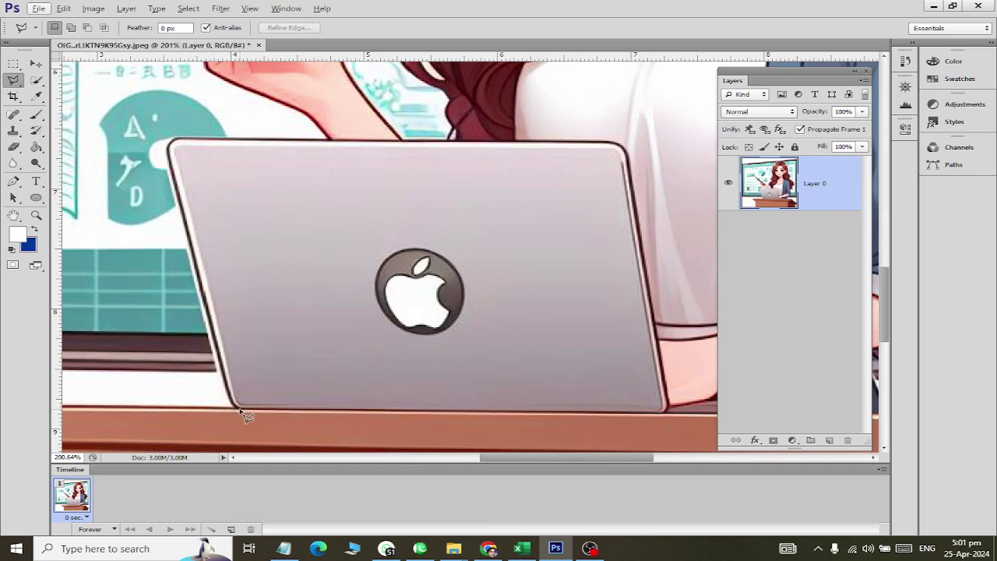
{"action": "scroll", "coordinate": [247, 419], "scroll_direction": "up", "scroll_amount": 2}
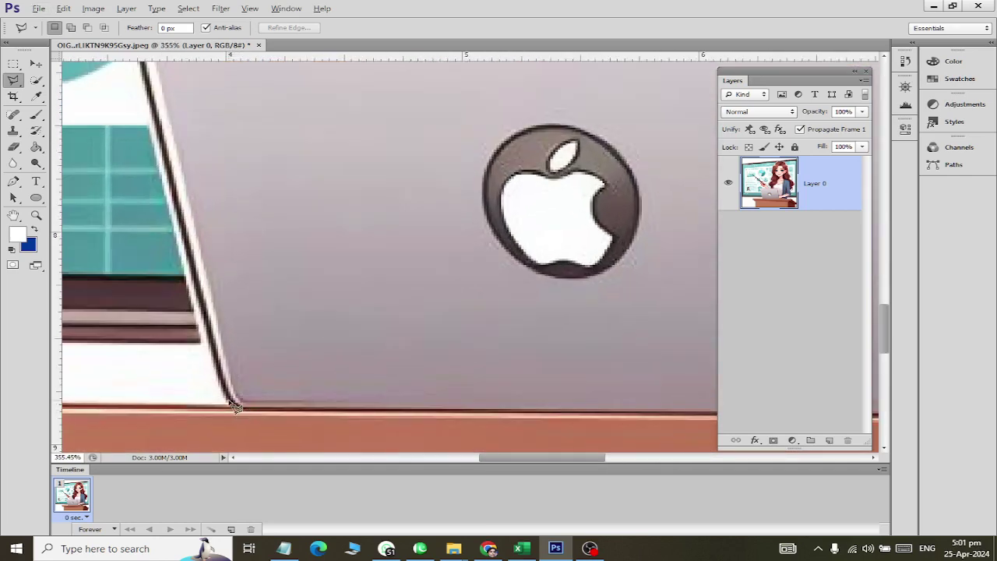
{"action": "left_click", "coordinate": [234, 401]}
{"action": "scroll", "coordinate": [134, 64], "scroll_direction": "up", "scroll_amount": 3}
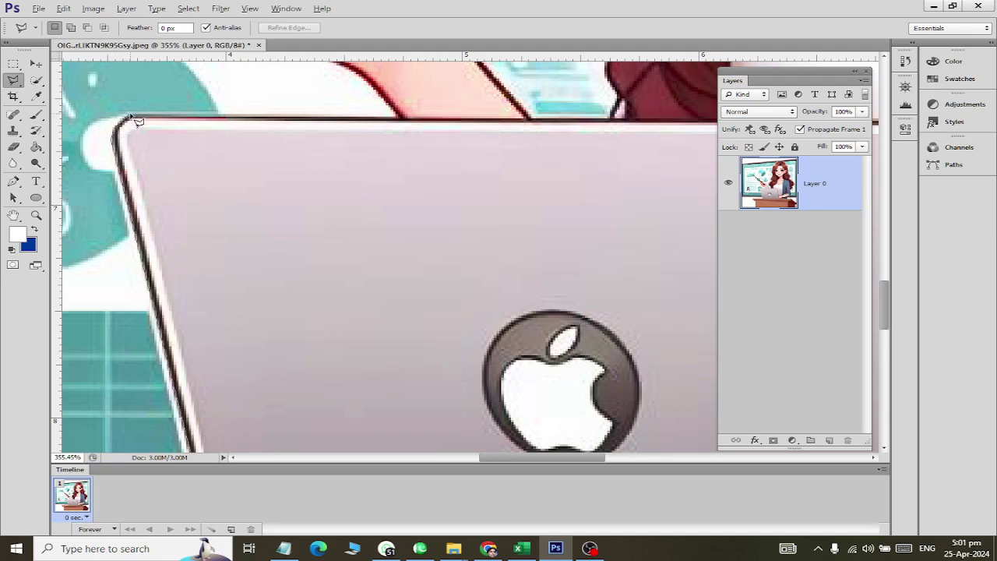
{"action": "left_click", "coordinate": [130, 117]}
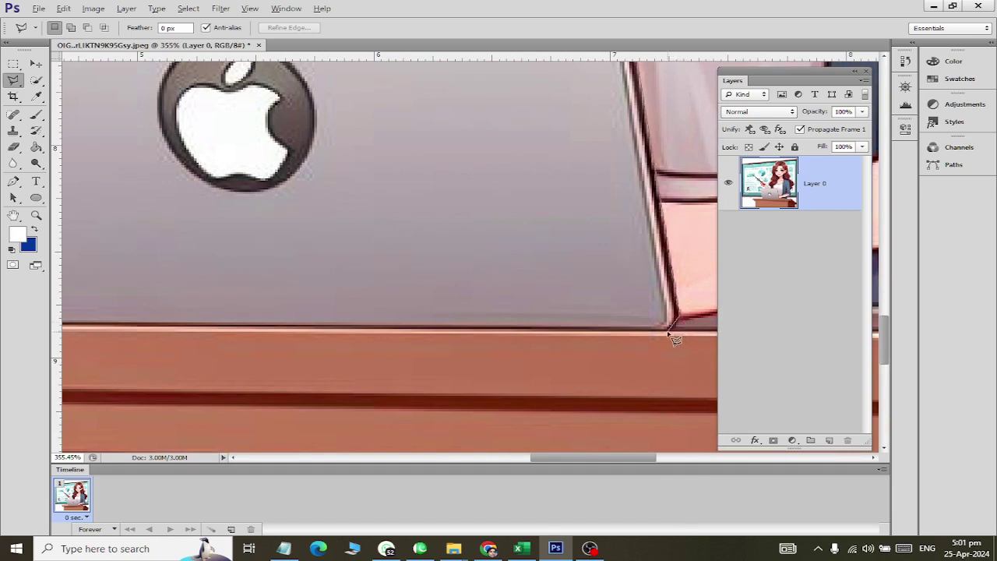
{"action": "left_click", "coordinate": [677, 335]}
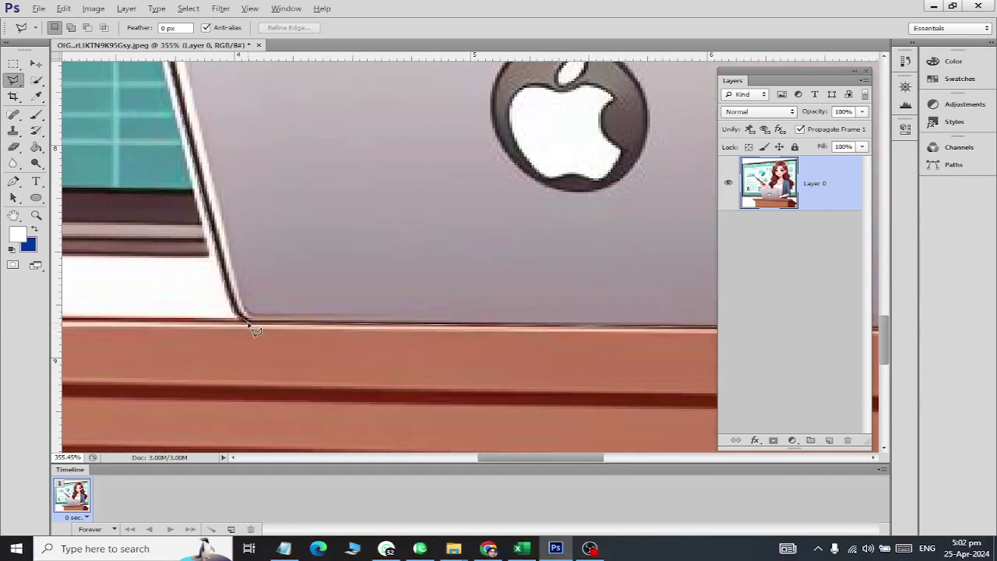
{"action": "double_click", "coordinate": [253, 330]}
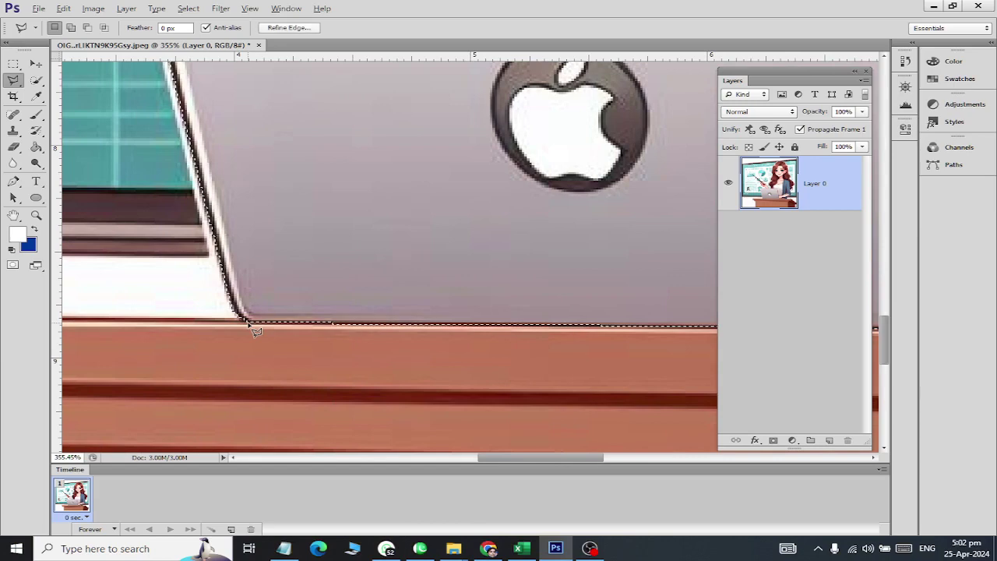
- Copy the selected laptop lid to the clipboard
{"action": "scroll", "coordinate": [253, 261], "scroll_direction": "down", "scroll_amount": 4}
{"action": "scroll", "coordinate": [257, 267], "scroll_direction": "down", "scroll_amount": 1}
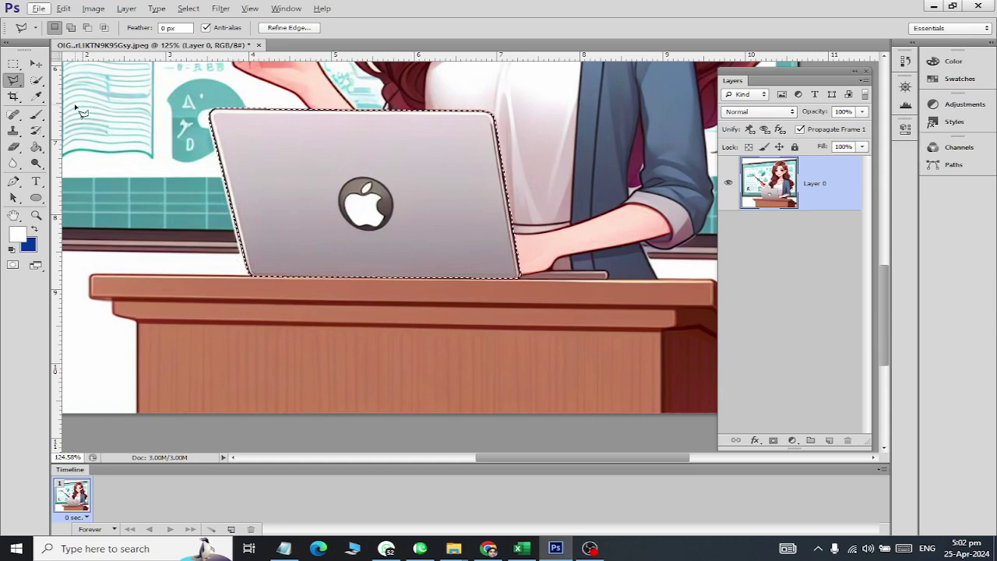
{"action": "left_click", "coordinate": [63, 8]}
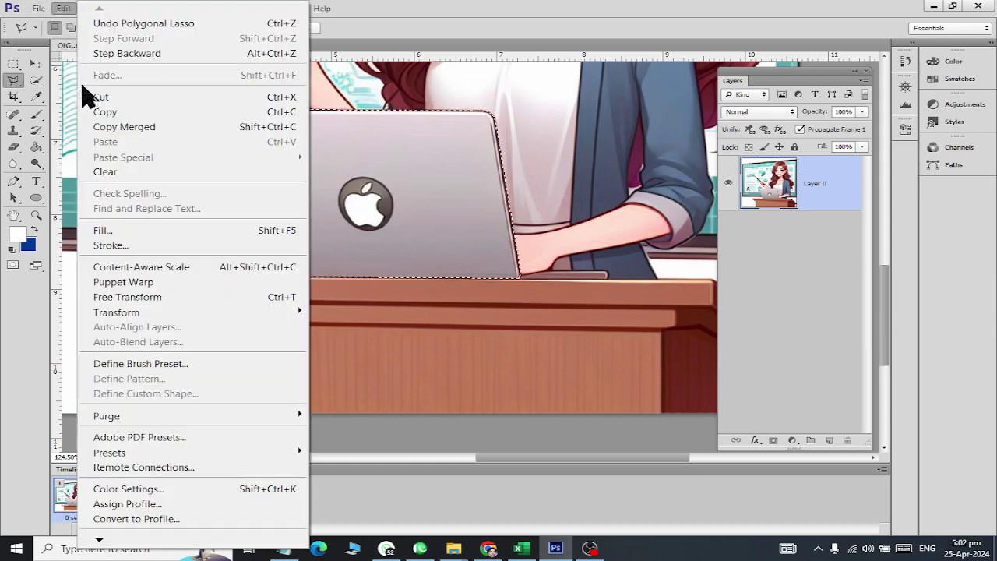
{"action": "left_click", "coordinate": [113, 115]}
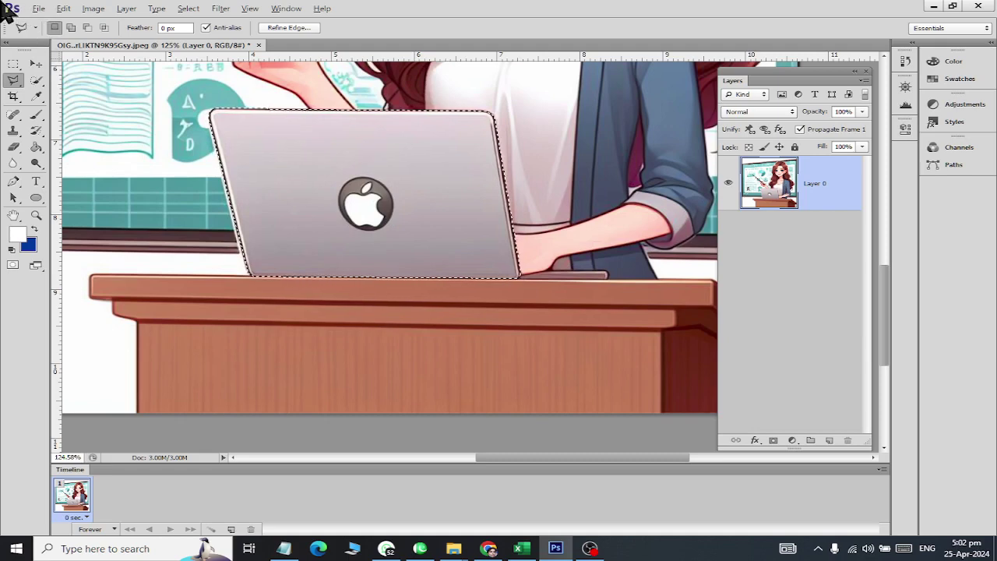
- Create a new document from the Web preset at 1600 x 1200 pixels with a resolution of 100 pixels/inch
{"action": "left_click", "coordinate": [38, 8]}
{"action": "left_click", "coordinate": [47, 29]}
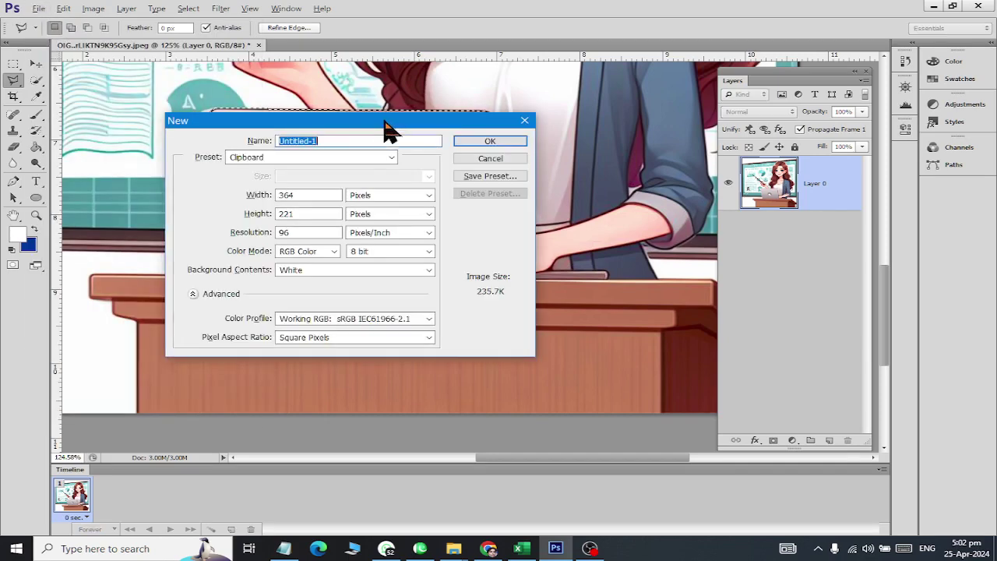
{"action": "left_click", "coordinate": [343, 156]}
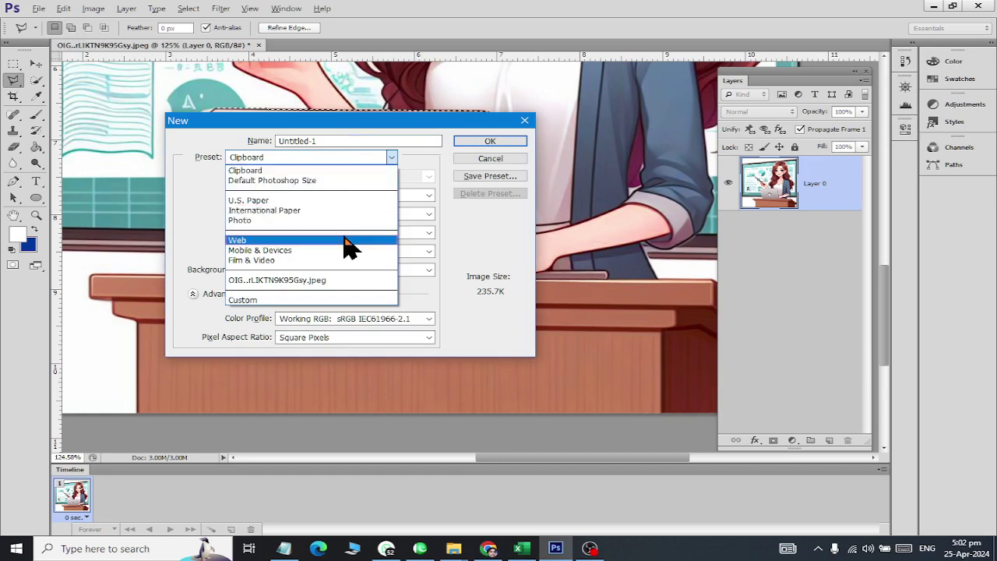
{"action": "left_click", "coordinate": [344, 240]}
{"action": "left_click", "coordinate": [329, 177]}
{"action": "left_click", "coordinate": [330, 180]}
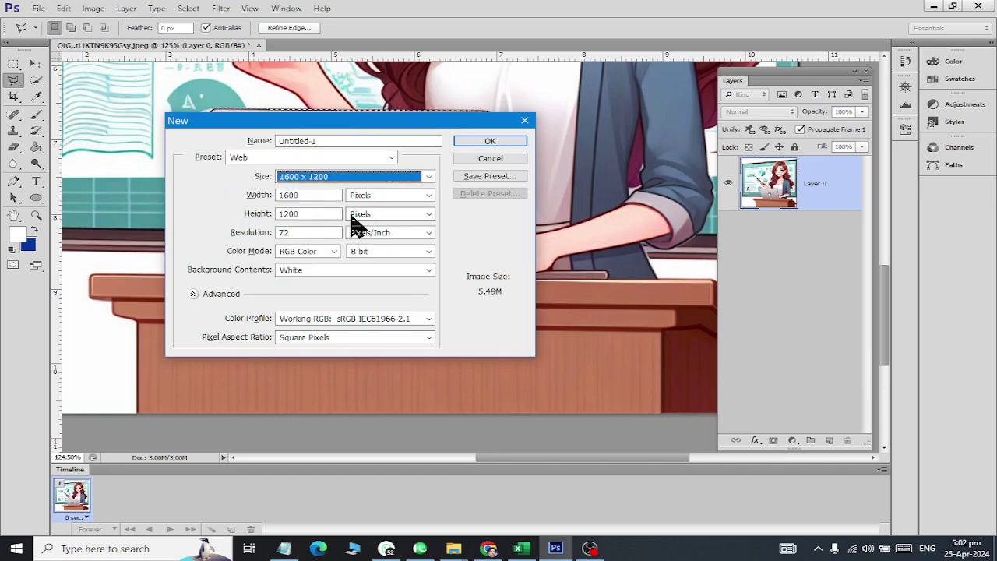
{"action": "double_click", "coordinate": [325, 232]}
{"action": "type", "text": "100"}
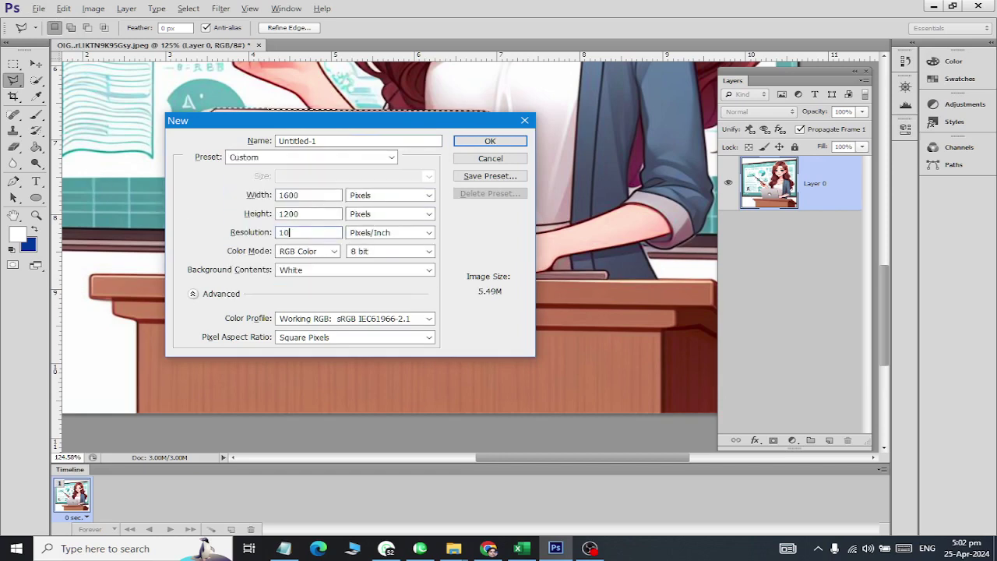
{"action": "key", "text": "Return"}
- Paste the copied laptop into the new document and convert the locked white background into a regular layer named Layer 0
{"action": "left_click", "coordinate": [63, 8]}
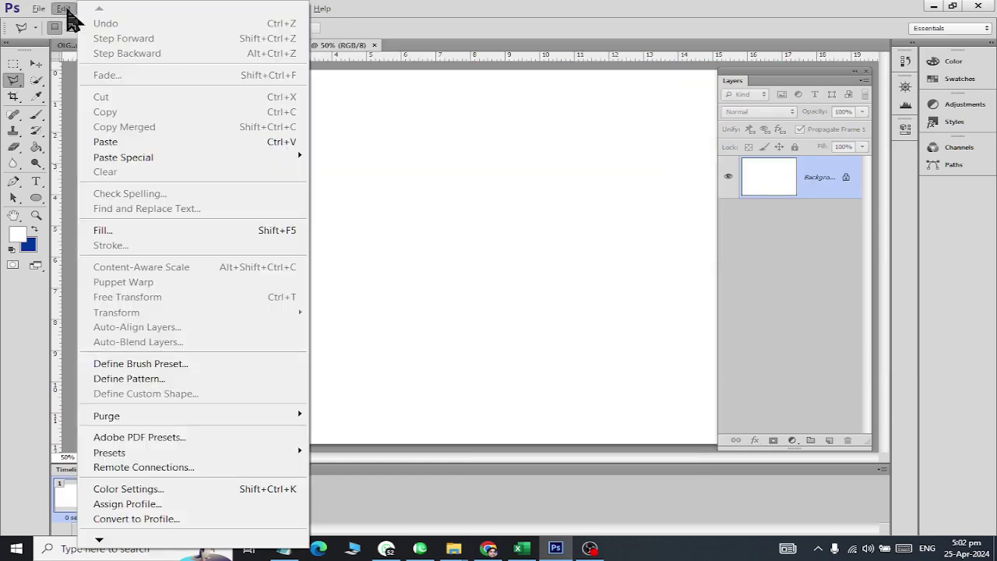
{"action": "left_click", "coordinate": [93, 137]}
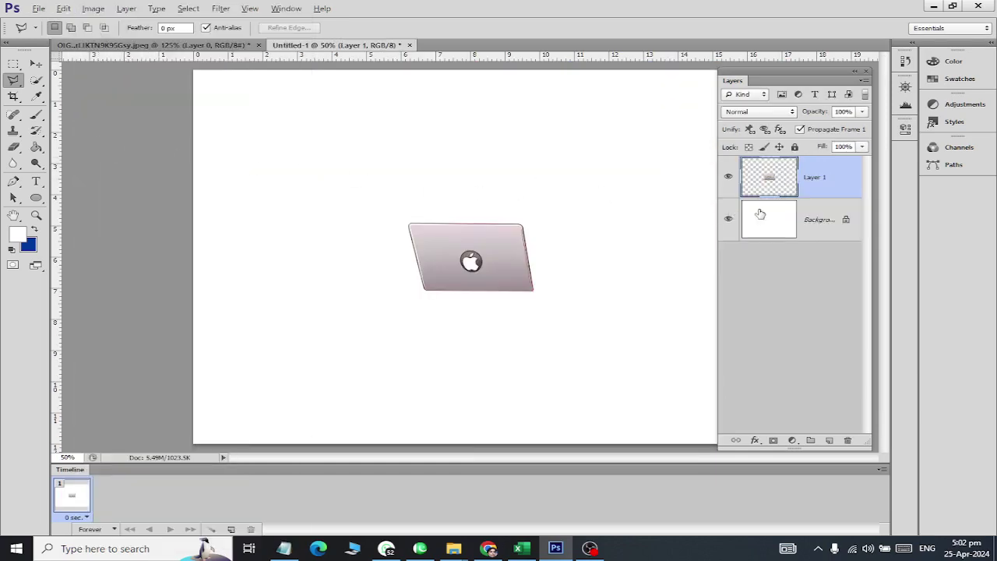
{"action": "double_click", "coordinate": [846, 222]}
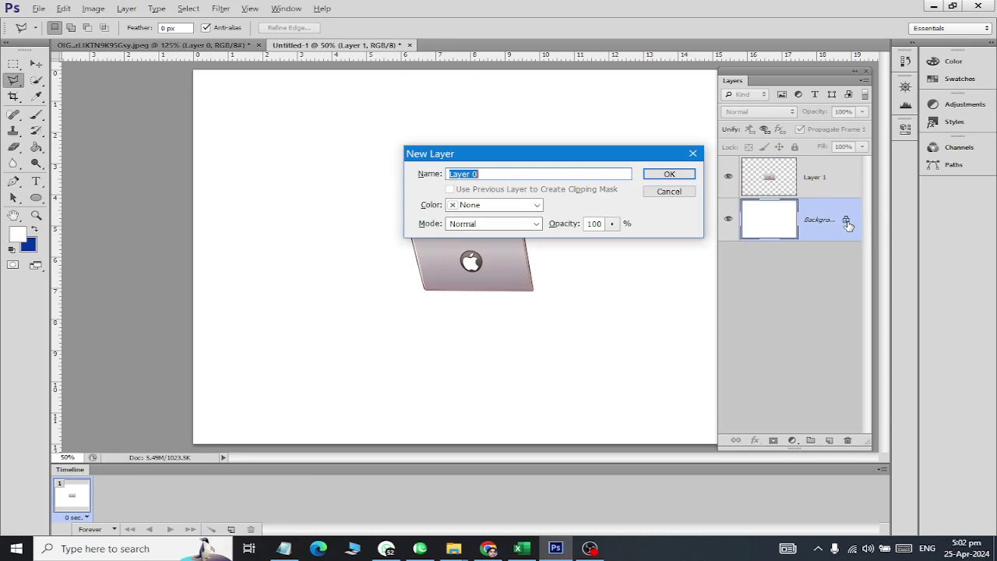
{"action": "left_click", "coordinate": [671, 176]}
- Paste a second copy of the laptop above Layer 1 and move it to the left of the first one
{"action": "scroll", "coordinate": [534, 256], "scroll_direction": "up", "scroll_amount": 3}
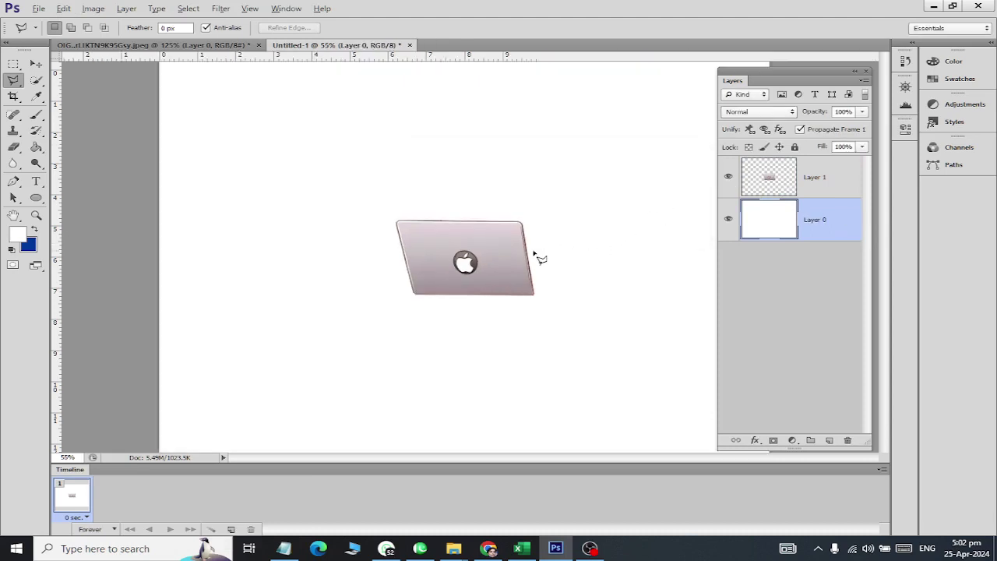
{"action": "scroll", "coordinate": [537, 257], "scroll_direction": "down", "scroll_amount": 1}
{"action": "left_click", "coordinate": [830, 181]}
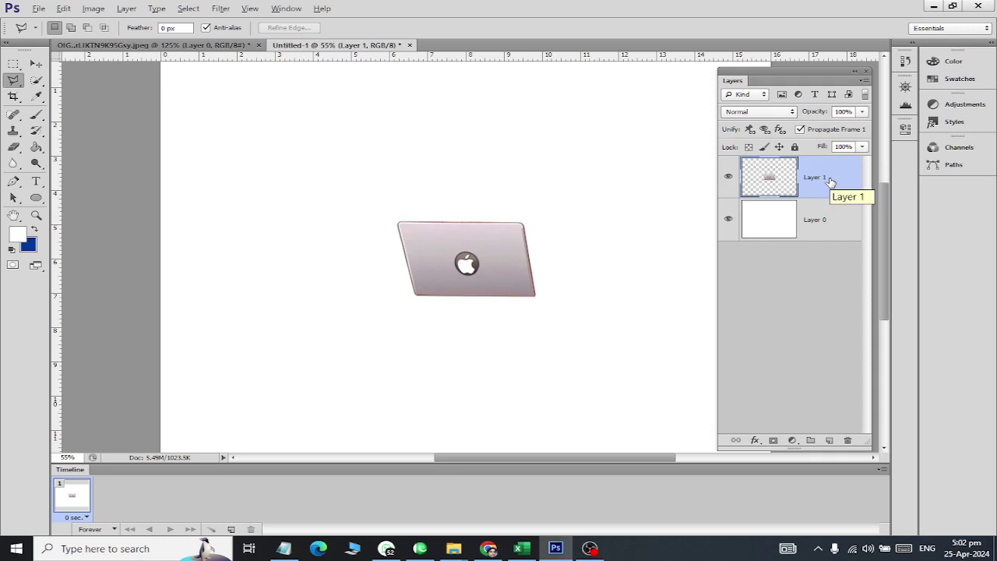
{"action": "key", "text": "ctrl+v"}
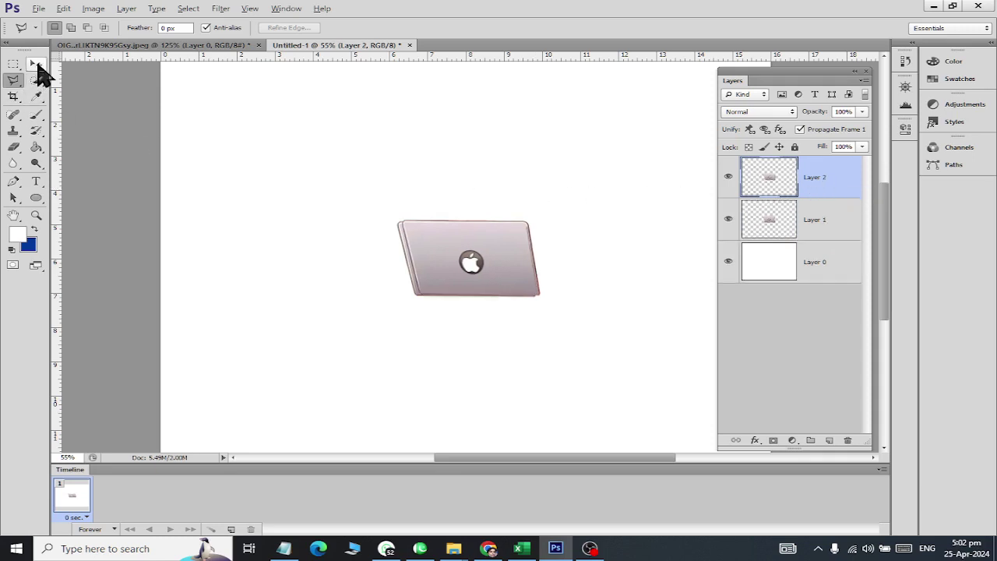
{"action": "left_click", "coordinate": [36, 64]}
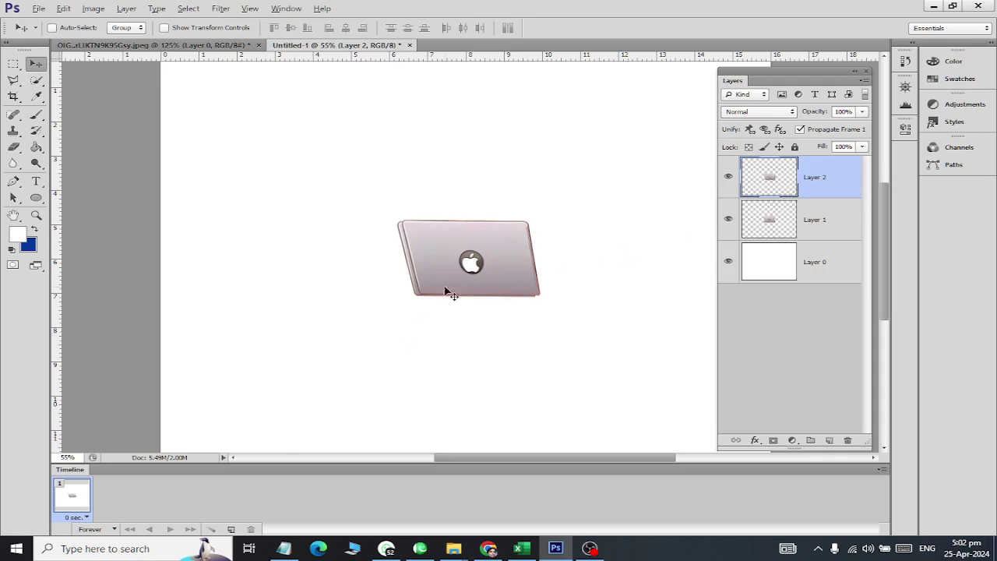
{"action": "left_click_drag", "start_coordinate": [476, 273], "coordinate": [325, 276]}
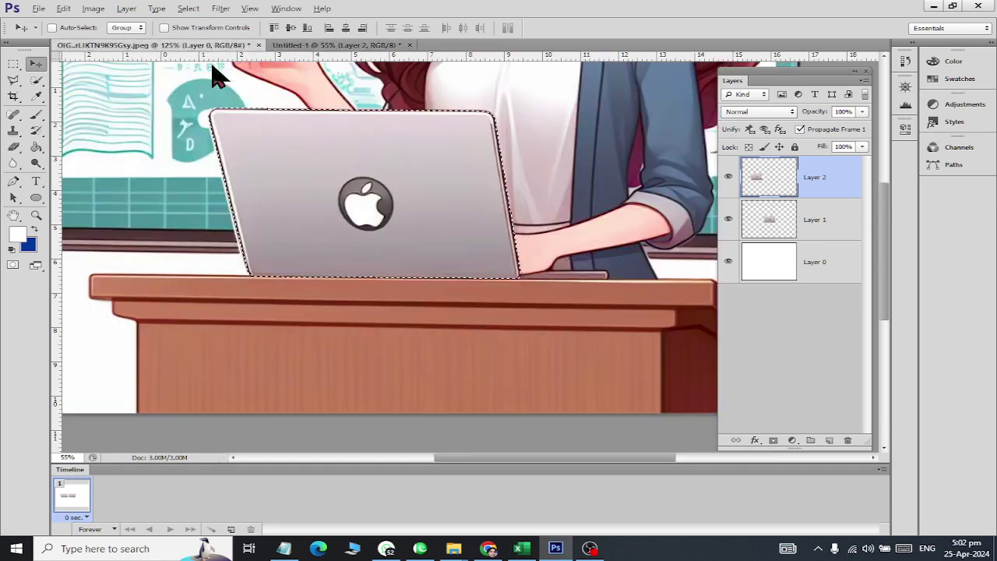
- Switch back to the original illustration document and deselect the laptop lid
{"action": "left_click", "coordinate": [220, 45]}
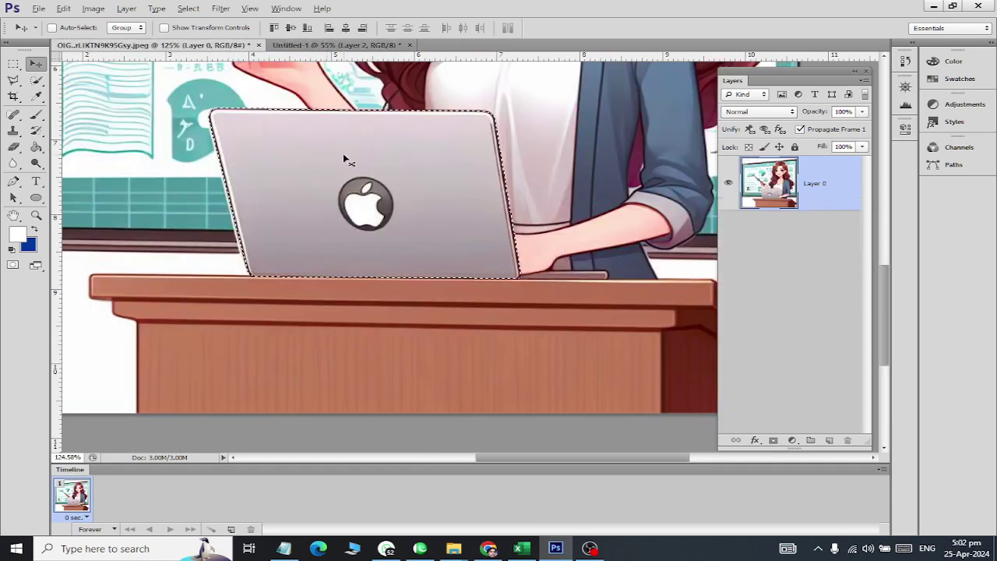
{"action": "scroll", "coordinate": [343, 160], "scroll_direction": "down", "scroll_amount": 3}
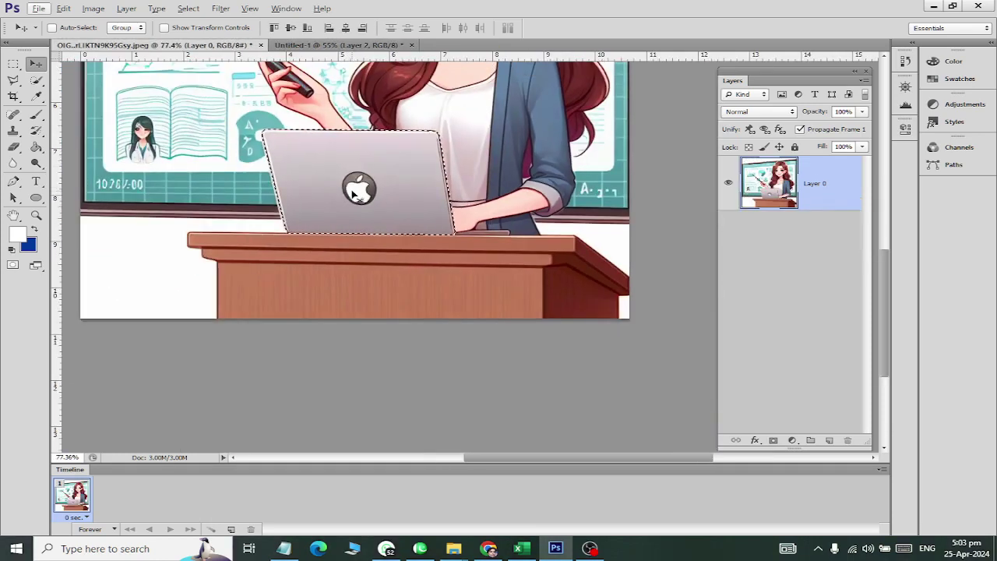
{"action": "scroll", "coordinate": [348, 196], "scroll_direction": "up", "scroll_amount": 3}
{"action": "scroll", "coordinate": [347, 202], "scroll_direction": "up", "scroll_amount": 3}
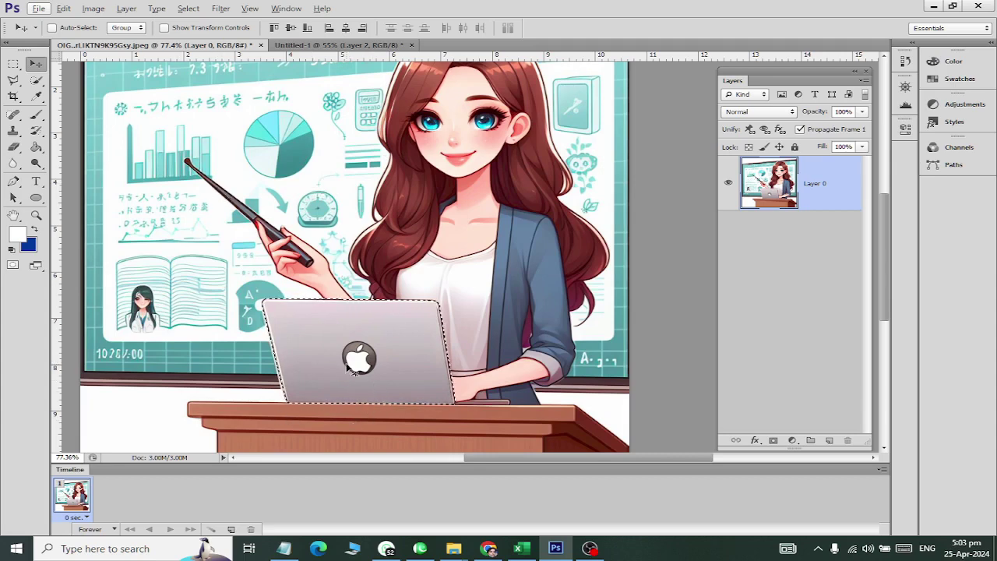
{"action": "left_click", "coordinate": [188, 8]}
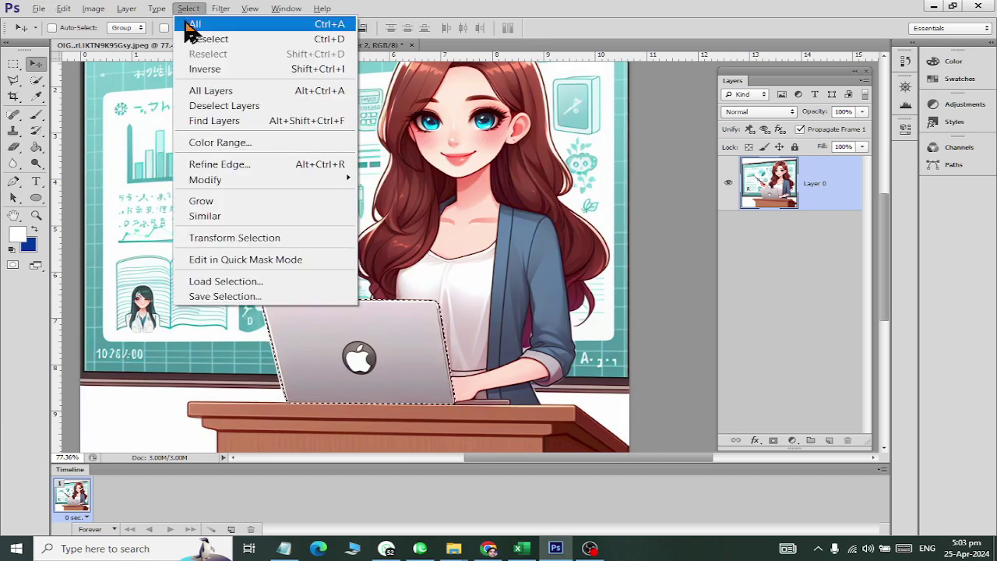
{"action": "left_click", "coordinate": [193, 39]}
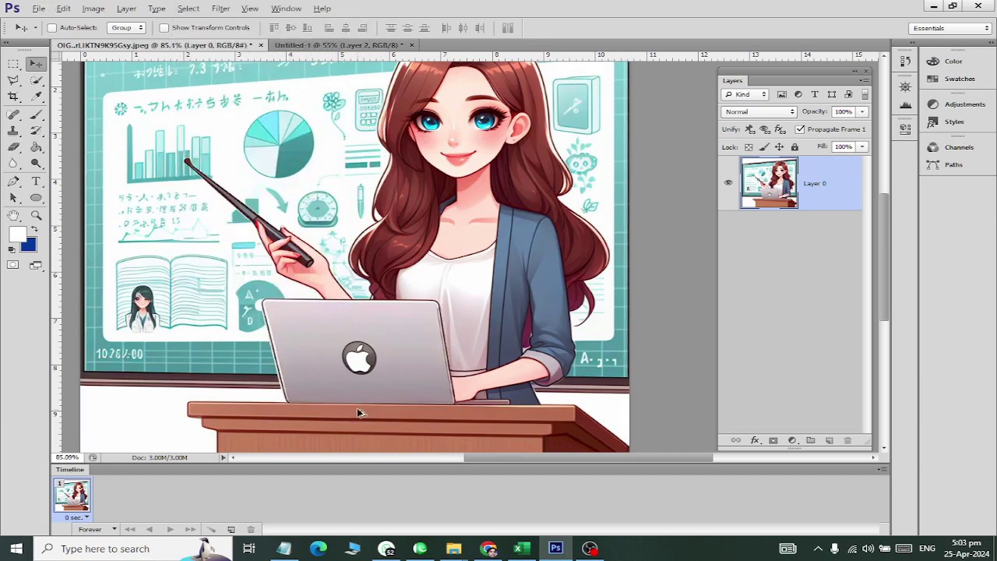
{"action": "scroll", "coordinate": [374, 405], "scroll_direction": "up", "scroll_amount": 8}
{"action": "key", "text": "alt"}
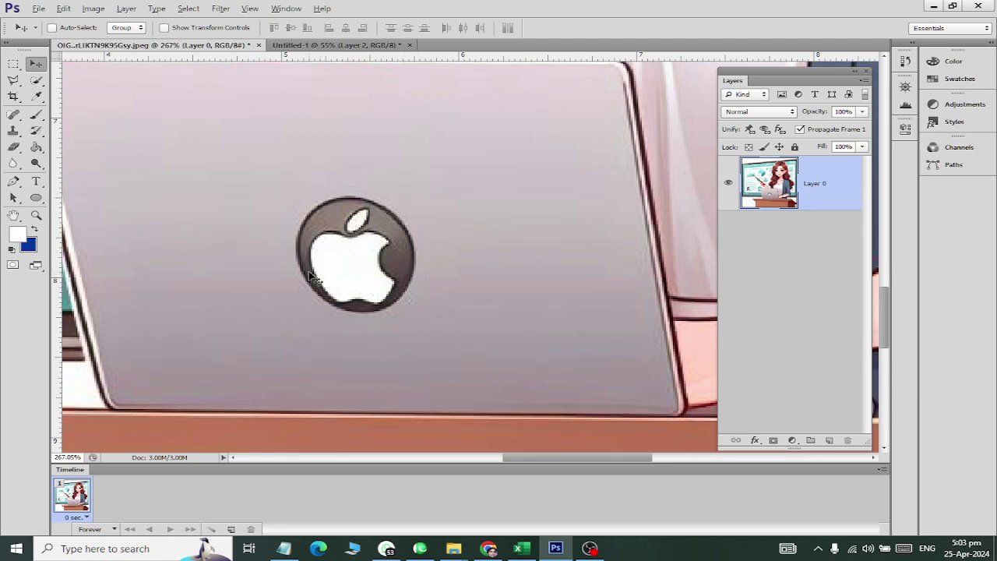
{"action": "left_click", "coordinate": [13, 66]}
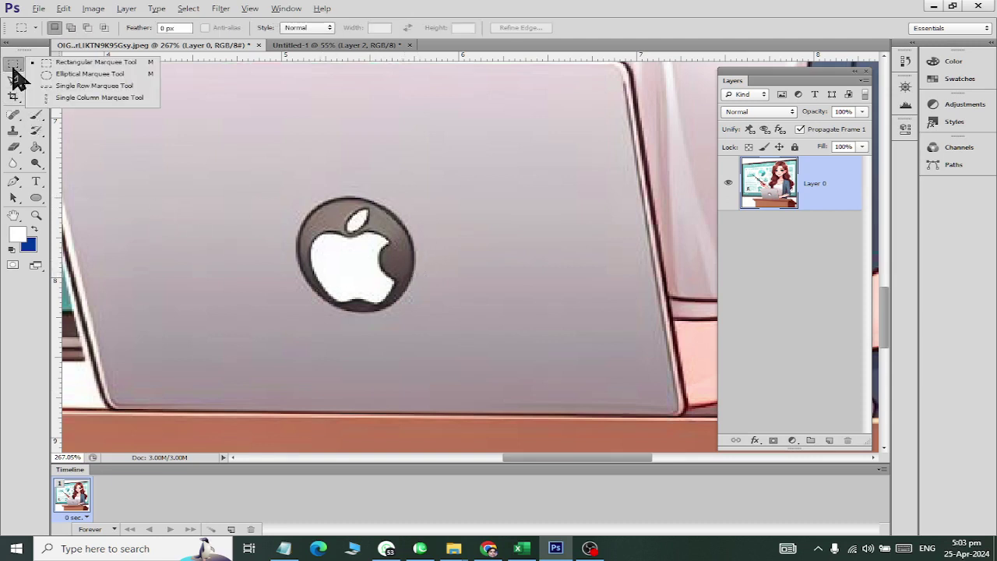
{"action": "left_click", "coordinate": [88, 74]}
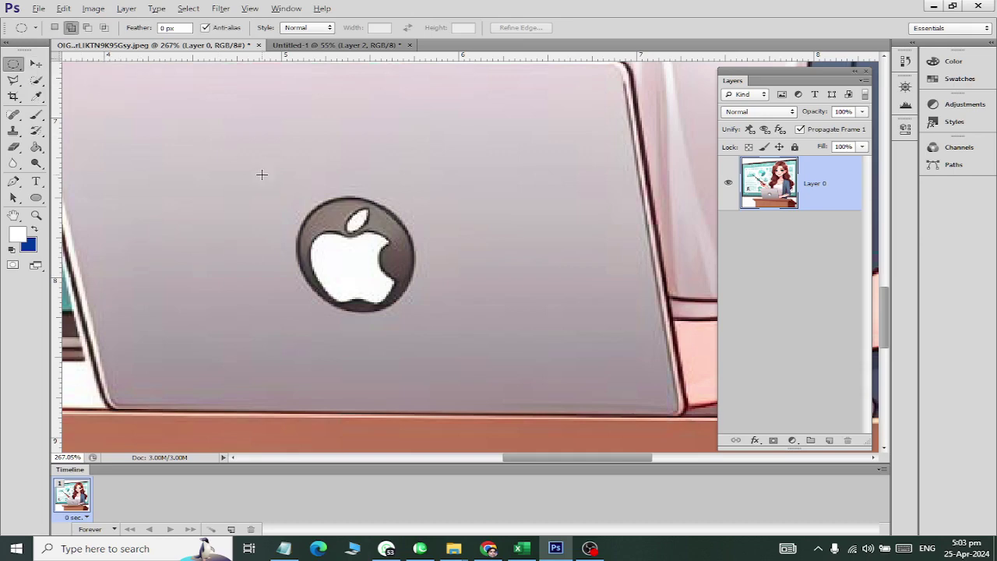
{"action": "left_click_drag", "start_coordinate": [267, 185], "coordinate": [423, 332]}
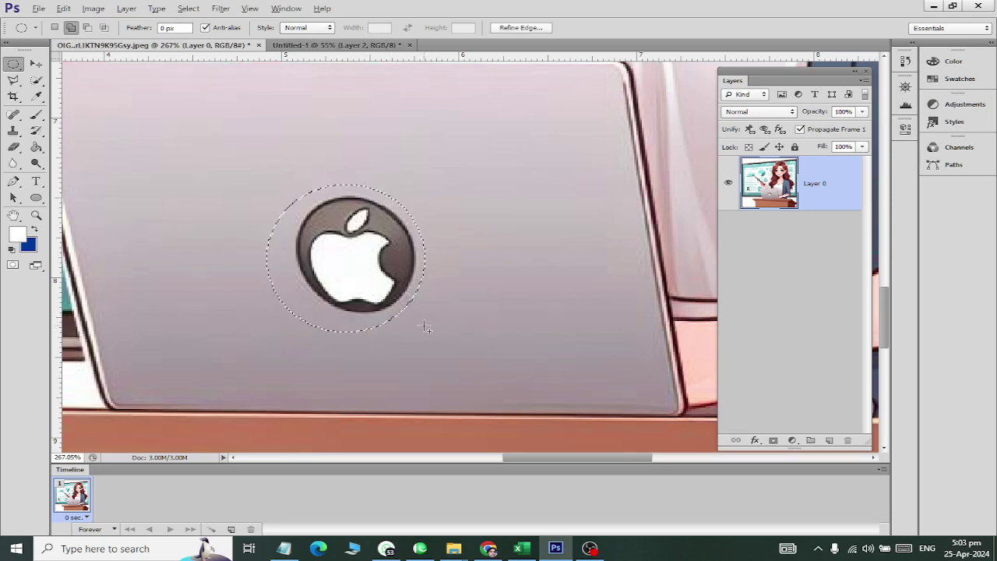
{"action": "left_click", "coordinate": [419, 323]}
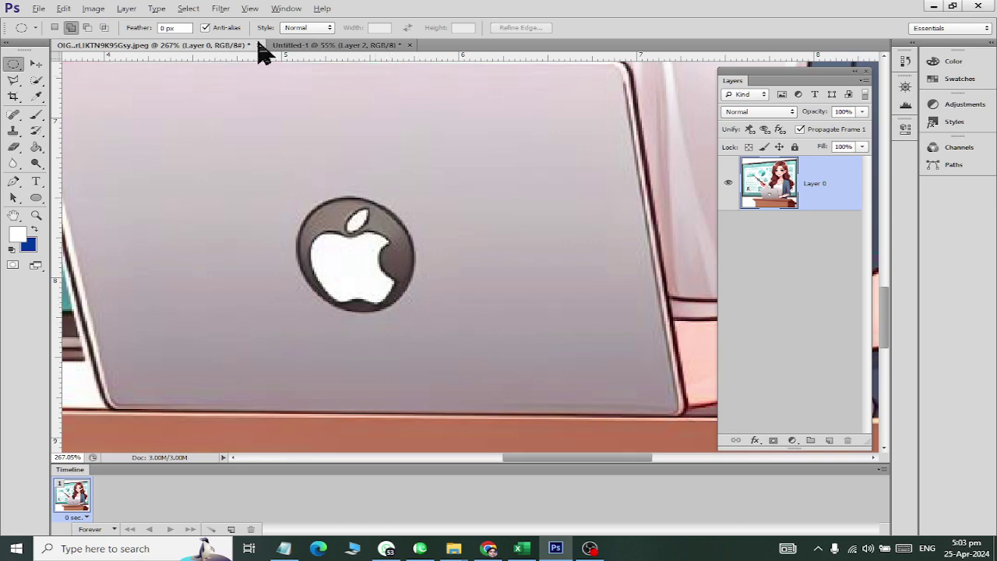
- Select the round logo badge on the laptop lid with the Elliptical Marquee, clearing the first ellipse and redrawing it closer to the badge
{"action": "left_click", "coordinate": [41, 83]}
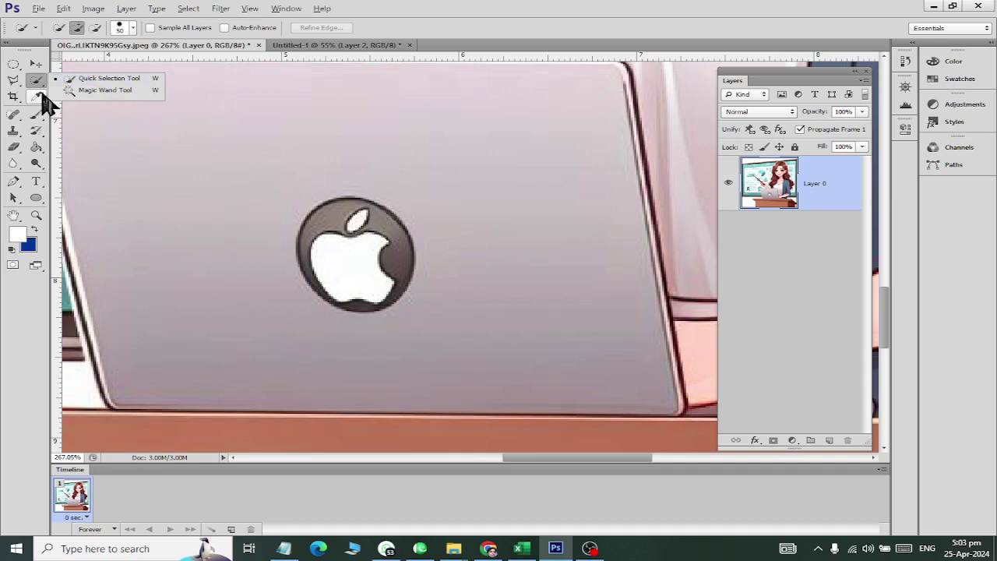
{"action": "left_click", "coordinate": [21, 67]}
{"action": "left_click_drag", "start_coordinate": [24, 70], "coordinate": [61, 74]}
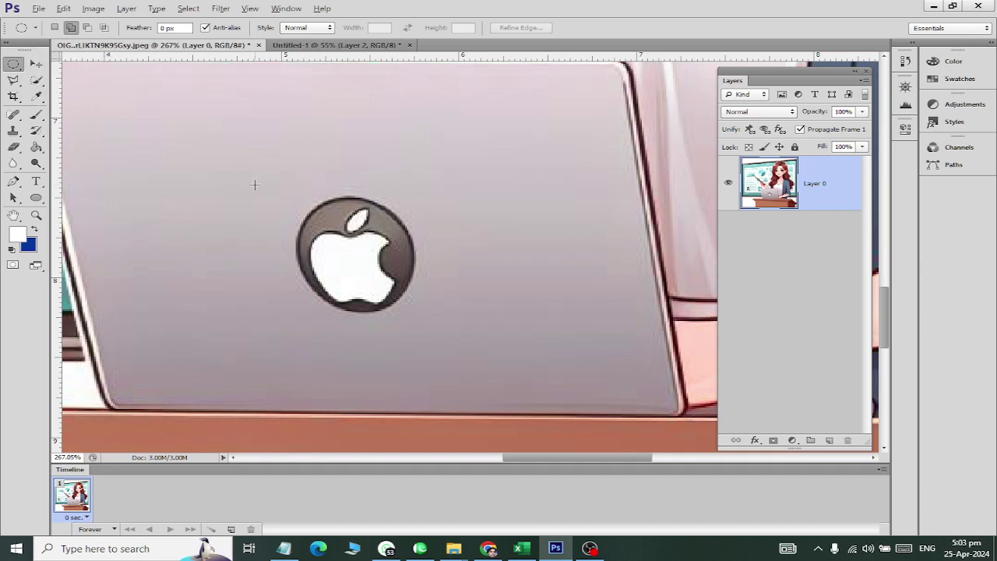
{"action": "left_click_drag", "start_coordinate": [287, 191], "coordinate": [421, 317]}
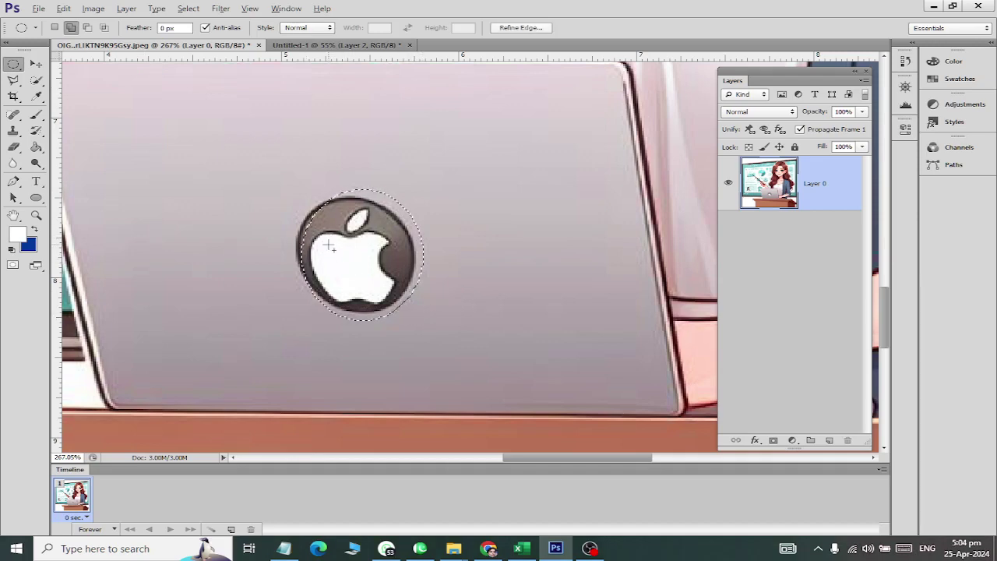
{"action": "scroll", "coordinate": [352, 289], "scroll_direction": "up", "scroll_amount": 2}
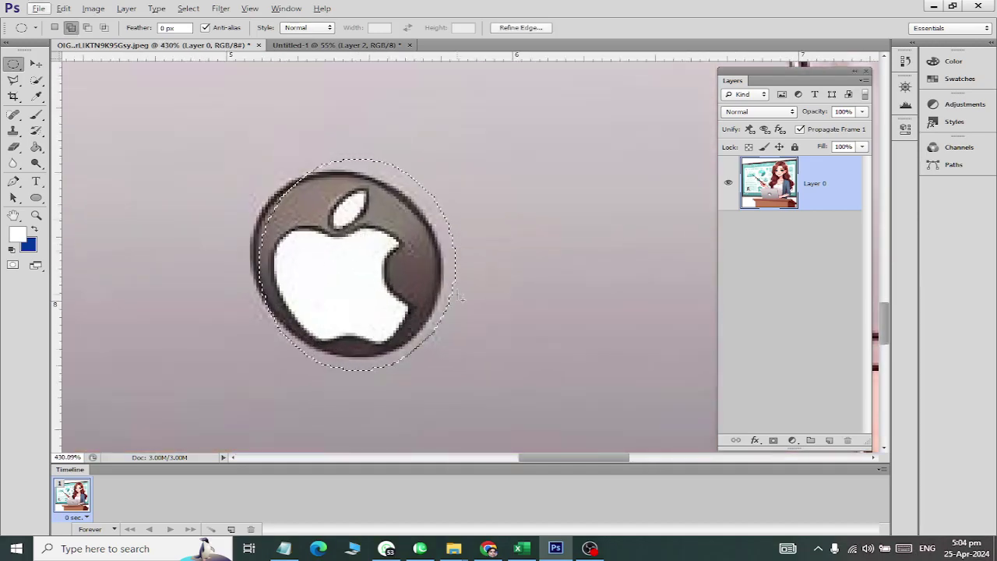
{"action": "left_click", "coordinate": [188, 8]}
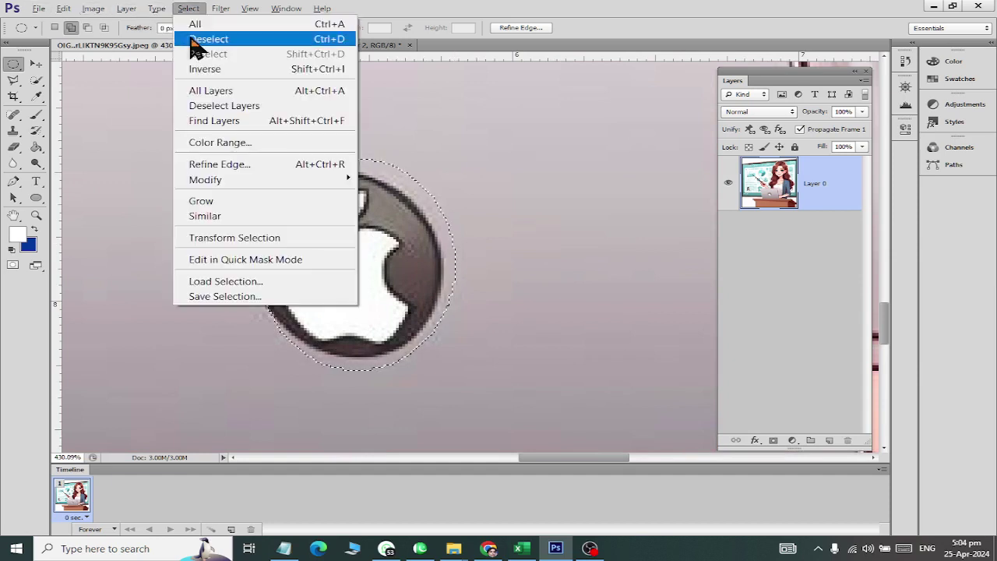
{"action": "left_click", "coordinate": [195, 38]}
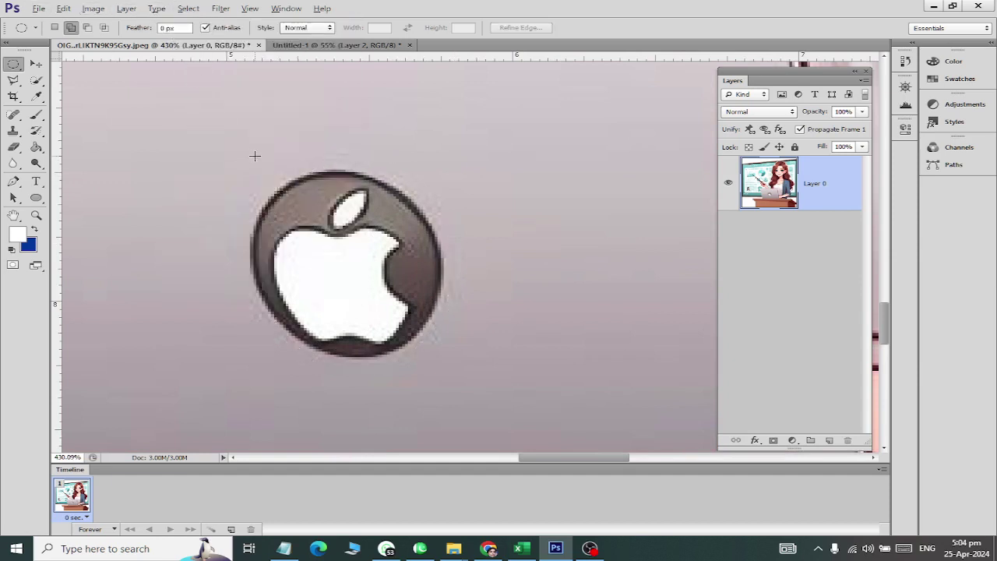
{"action": "left_click_drag", "start_coordinate": [253, 156], "coordinate": [443, 368]}
- Add the missed strip along the badge's left edge to the selection using small Elliptical Marquee additions
{"action": "scroll", "coordinate": [417, 199], "scroll_direction": "up", "scroll_amount": 3}
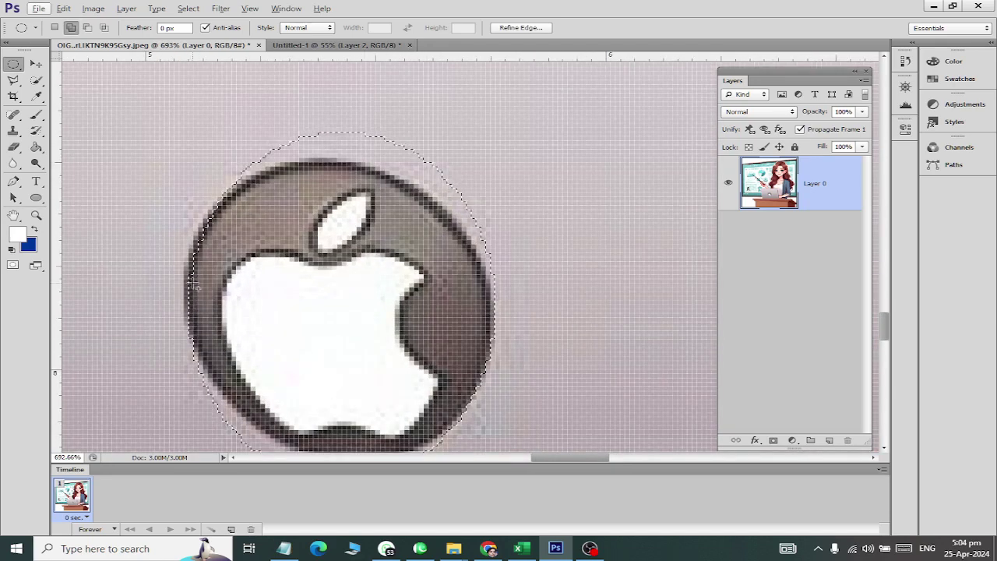
{"action": "scroll", "coordinate": [249, 374], "scroll_direction": "down", "scroll_amount": 2}
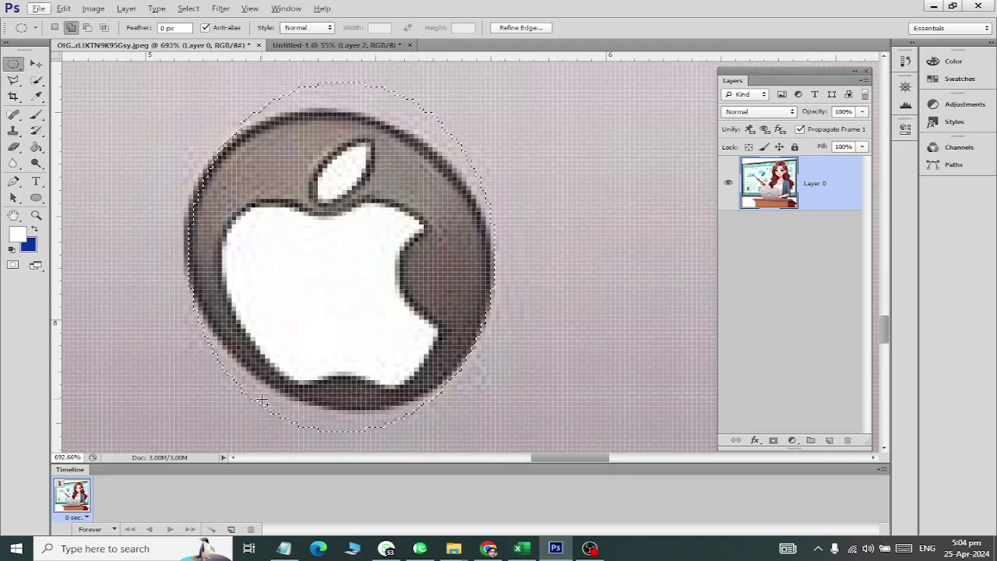
{"action": "scroll", "coordinate": [263, 397], "scroll_direction": "up", "scroll_amount": 1}
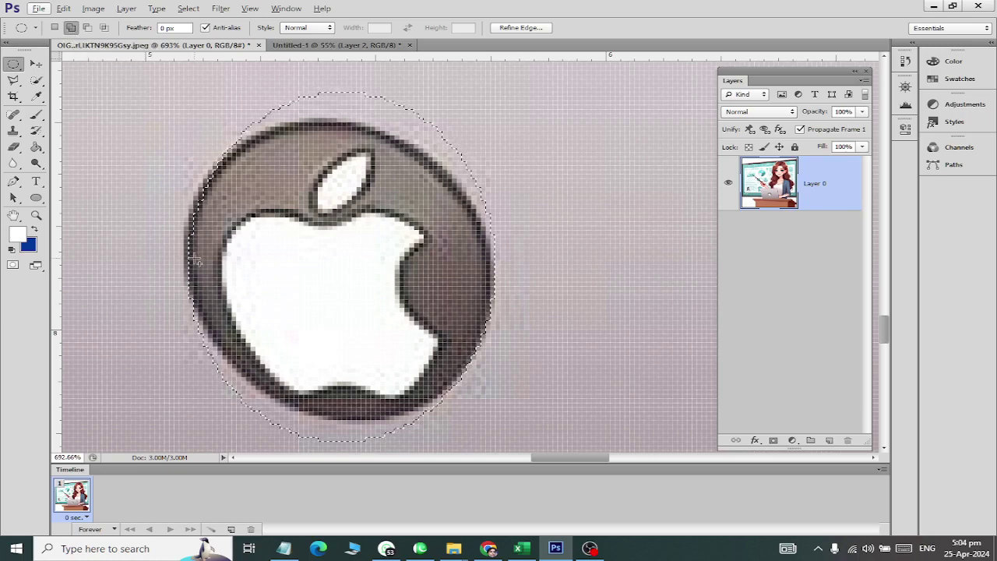
{"action": "scroll", "coordinate": [197, 263], "scroll_direction": "up", "scroll_amount": 3}
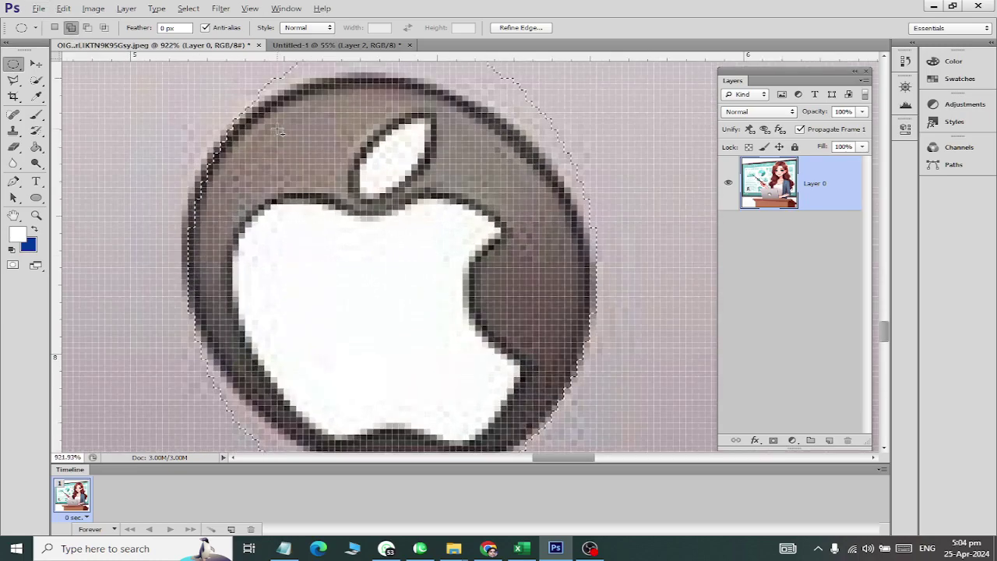
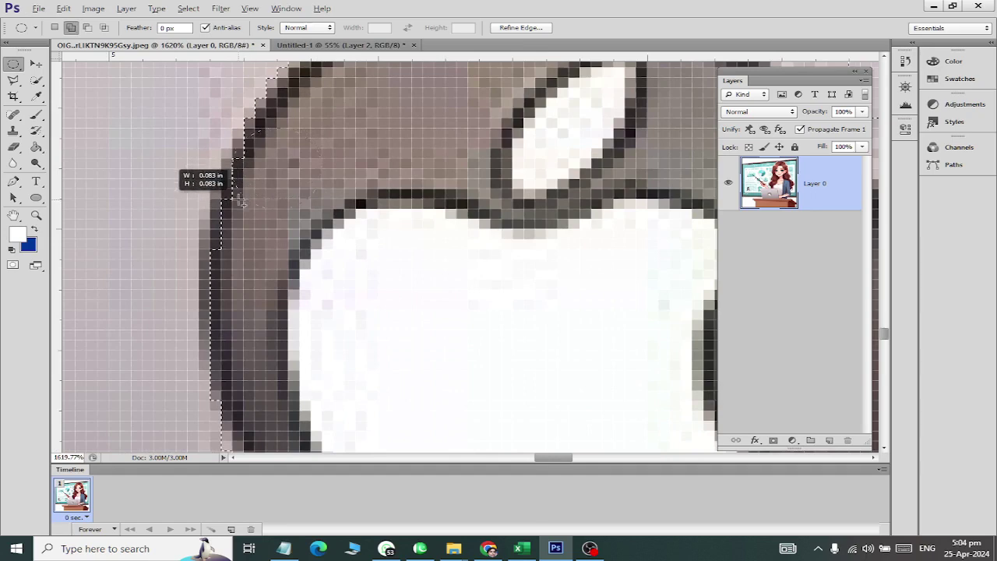
{"action": "left_click_drag", "start_coordinate": [221, 195], "coordinate": [214, 268]}
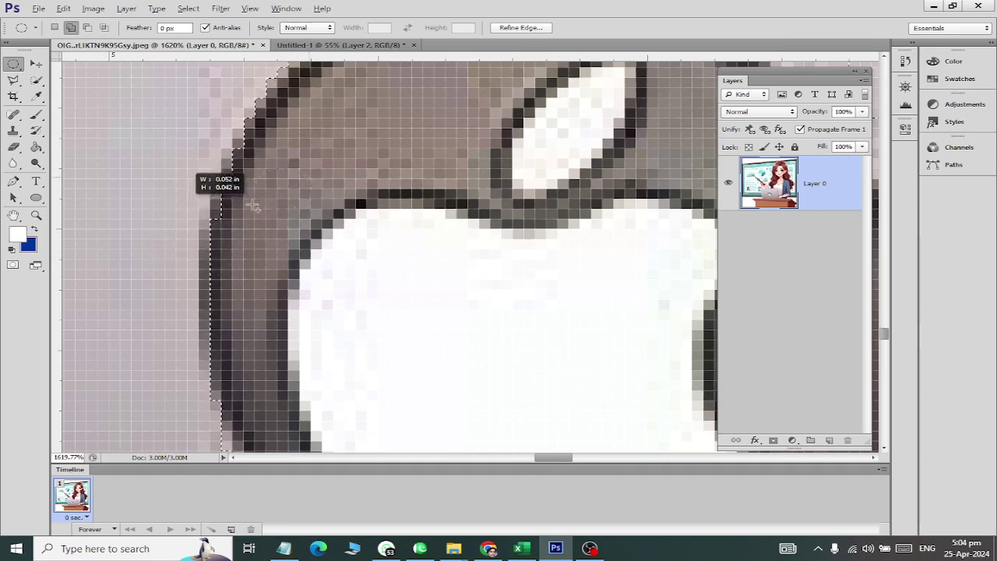
{"action": "left_click_drag", "start_coordinate": [242, 214], "coordinate": [173, 156]}
{"action": "scroll", "coordinate": [248, 193], "scroll_direction": "down", "scroll_amount": 2}
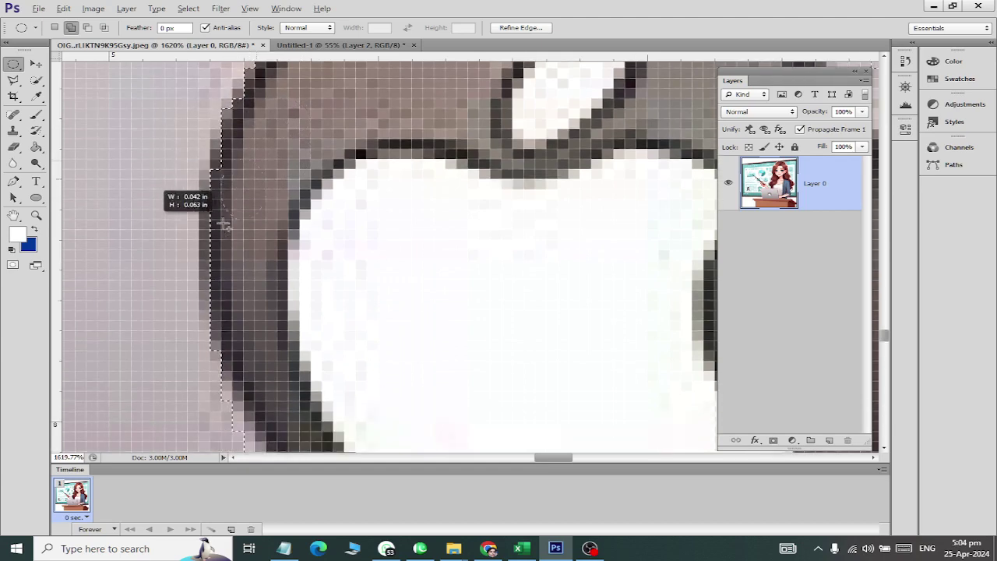
{"action": "left_click_drag", "start_coordinate": [212, 306], "coordinate": [211, 306]}
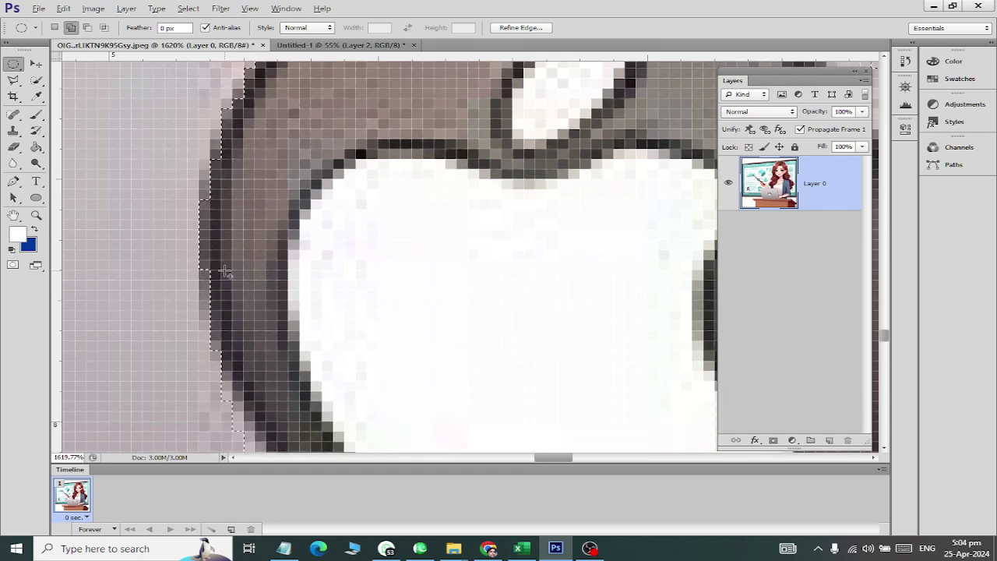
{"action": "scroll", "coordinate": [226, 271], "scroll_direction": "down", "scroll_amount": 3}
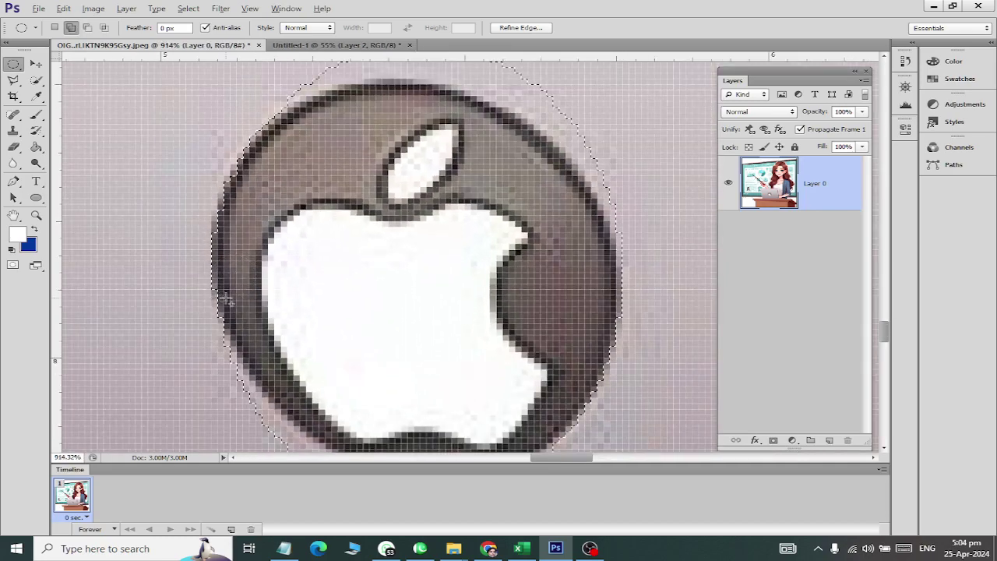
{"action": "scroll", "coordinate": [257, 257], "scroll_direction": "down", "scroll_amount": 2}
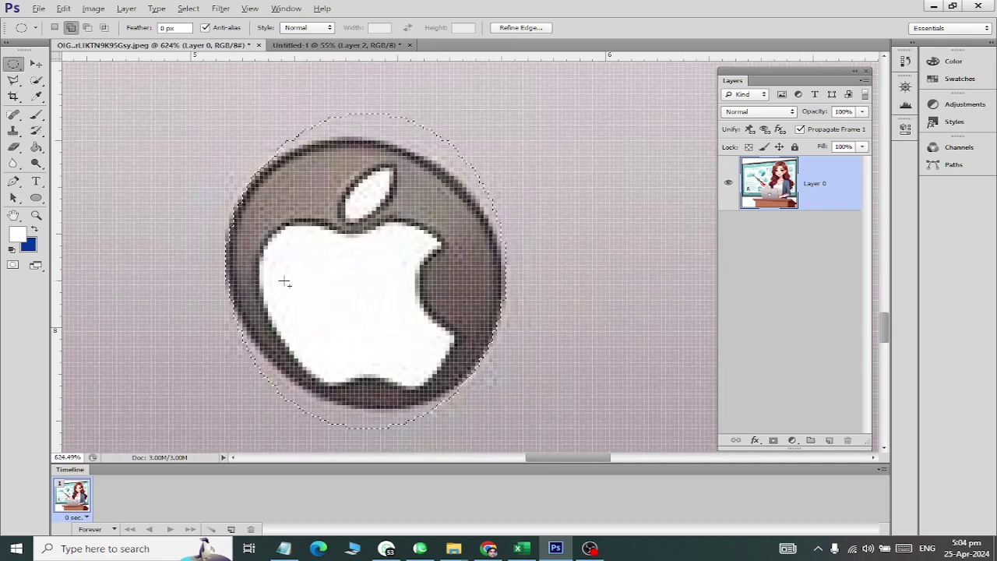
{"action": "scroll", "coordinate": [285, 282], "scroll_direction": "up", "scroll_amount": 2}
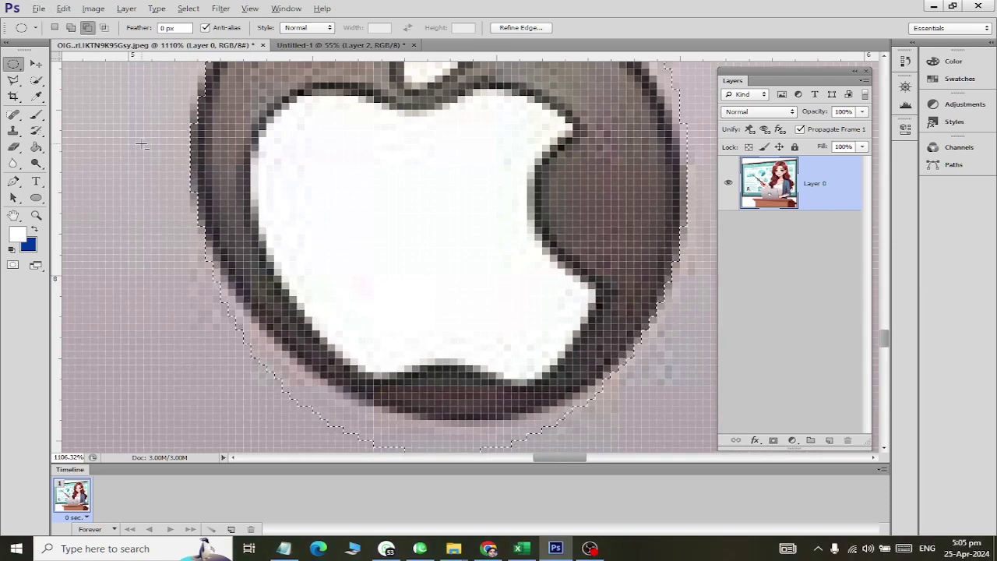
{"action": "scroll", "coordinate": [257, 159], "scroll_direction": "up", "scroll_amount": 2}
{"action": "scroll", "coordinate": [256, 158], "scroll_direction": "up", "scroll_amount": 1}
{"action": "left_click_drag", "start_coordinate": [192, 240], "coordinate": [201, 276]}
{"action": "scroll", "coordinate": [251, 228], "scroll_direction": "down", "scroll_amount": 9}
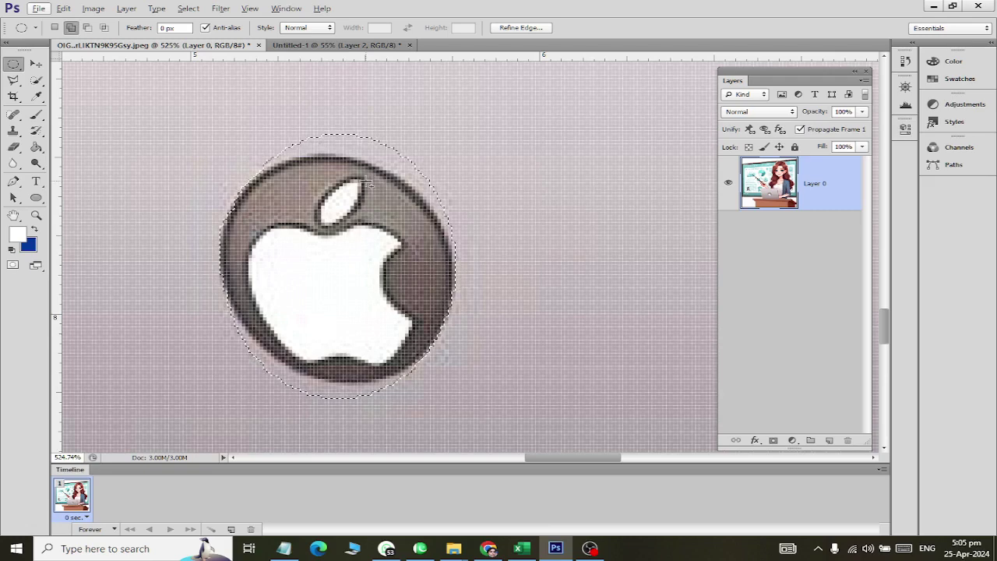
- Subtract the excess area above the badge's top and upper-left edge from the selection with the freehand Lasso
{"action": "left_click", "coordinate": [13, 81]}
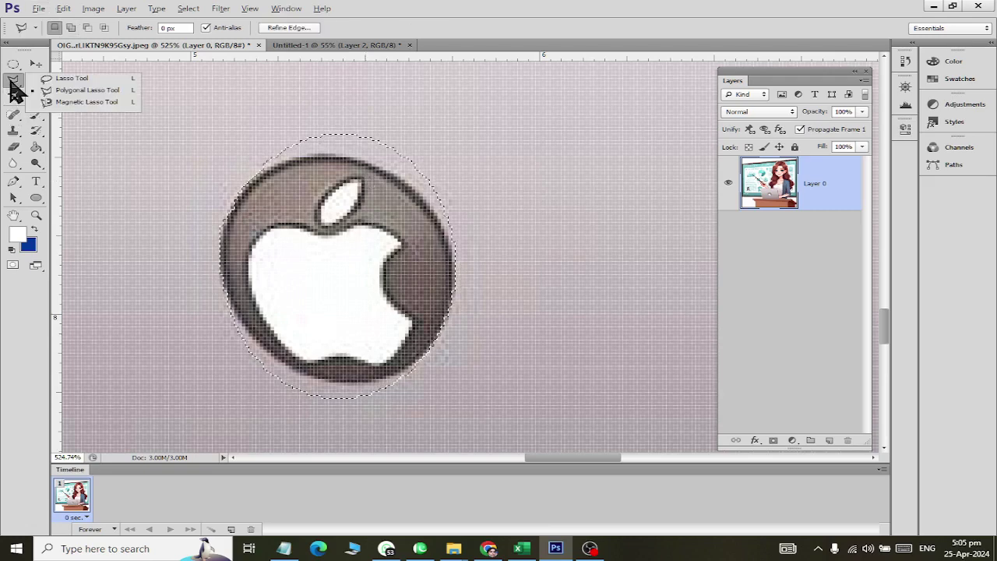
{"action": "left_click", "coordinate": [62, 78]}
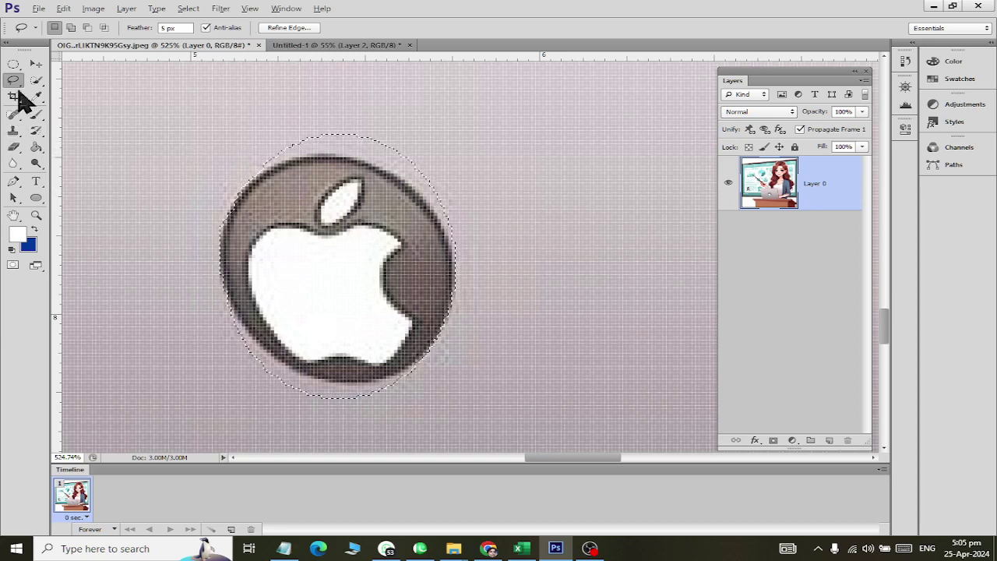
{"action": "left_click", "coordinate": [89, 30]}
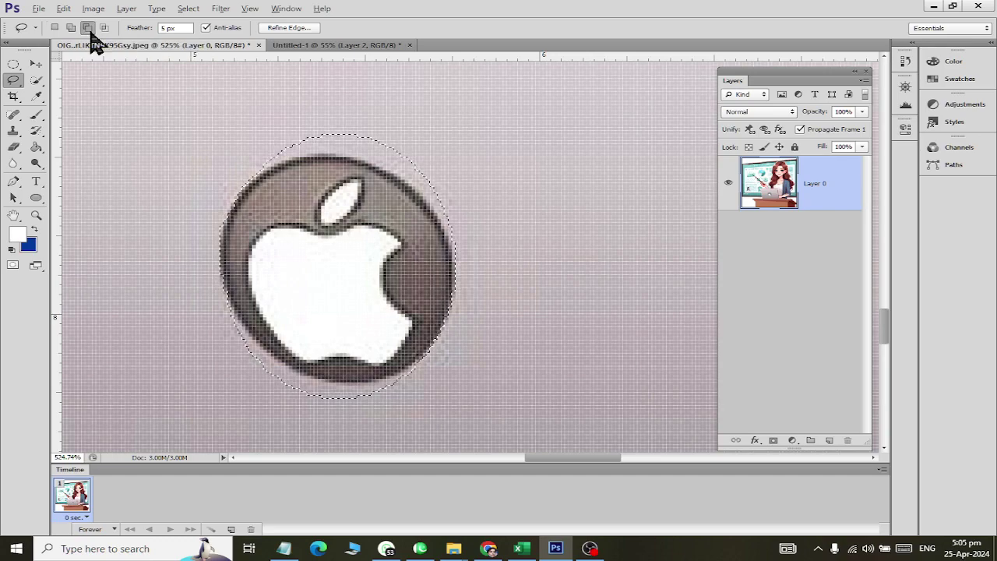
{"action": "scroll", "coordinate": [380, 199], "scroll_direction": "up", "scroll_amount": 2}
{"action": "scroll", "coordinate": [350, 214], "scroll_direction": "up", "scroll_amount": 3}
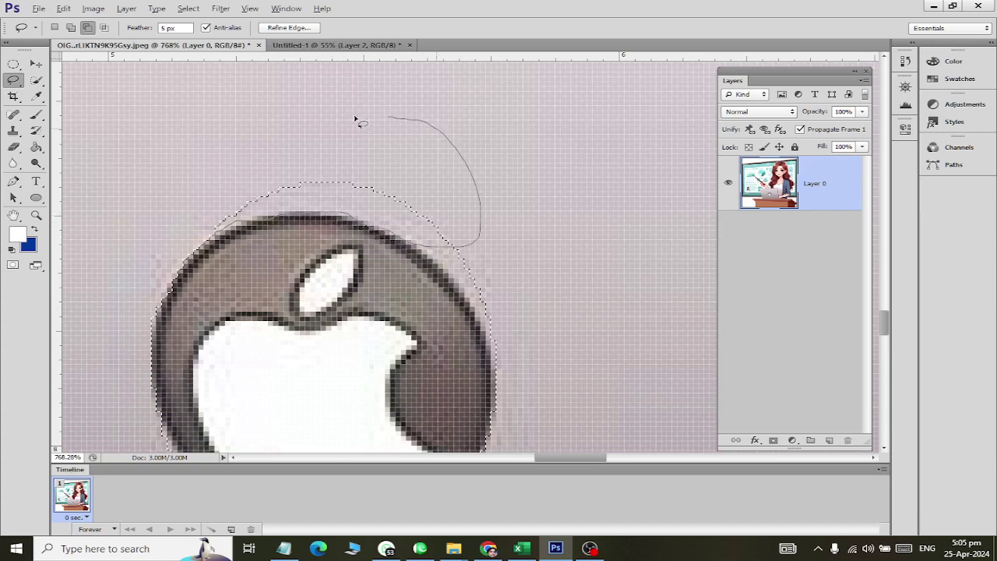
{"action": "left_click_drag", "start_coordinate": [215, 238], "coordinate": [215, 238]}
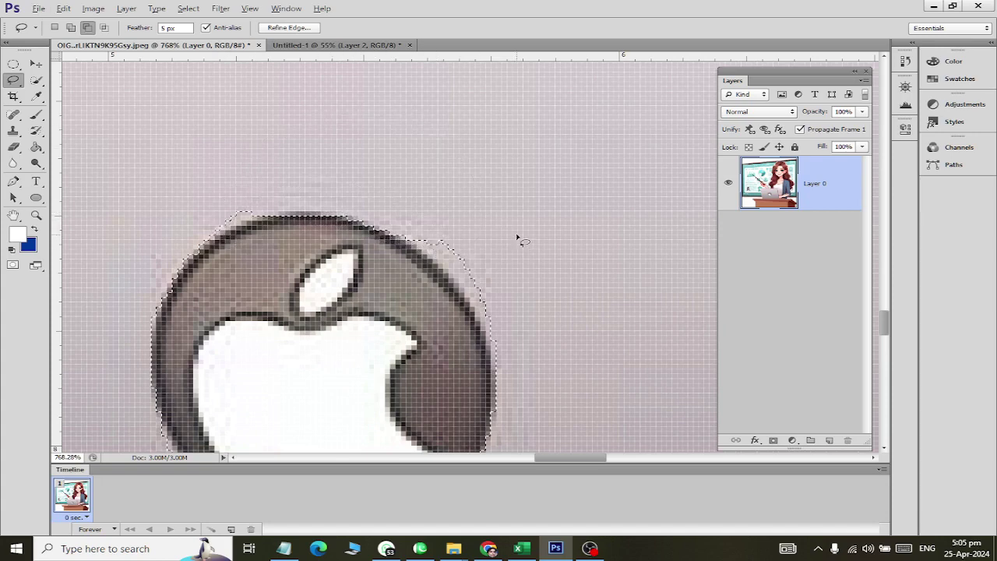
{"action": "scroll", "coordinate": [238, 211], "scroll_direction": "up", "scroll_amount": 3}
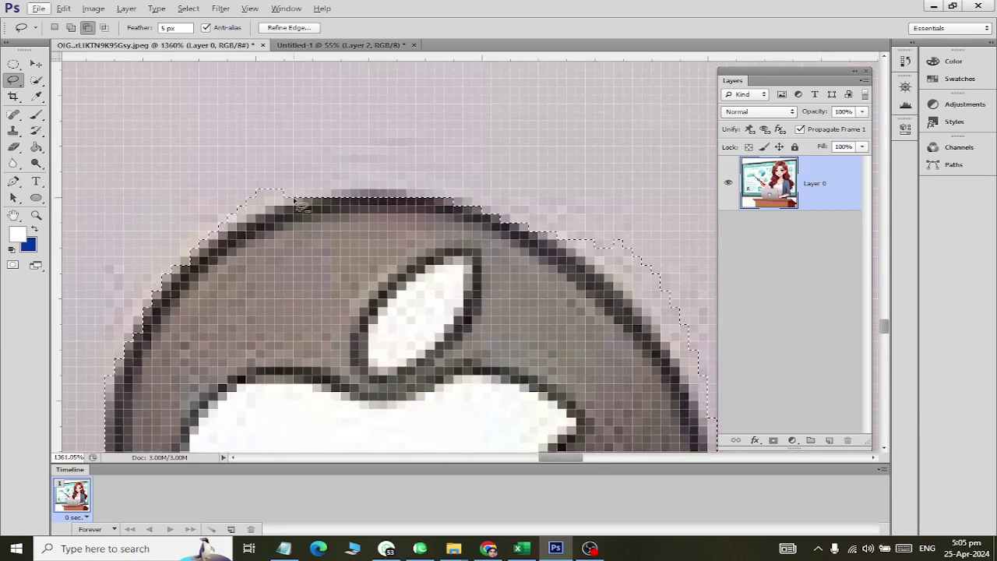
{"action": "mouse_move", "coordinate": [183, 216]}
{"action": "left_mouse_down"}
{"action": "mouse_move", "coordinate": [271, 146]}
{"action": "mouse_move", "coordinate": [286, 214]}
{"action": "left_mouse_up"}
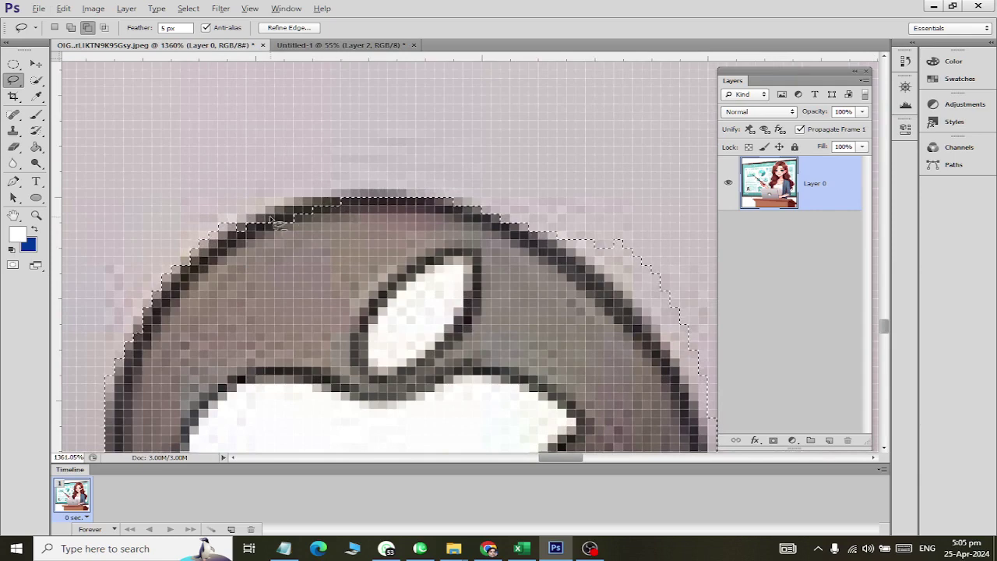
- Add the missed strip of dark outline along the badge's upper-left edge to the selection with the freehand Lasso
{"action": "left_click", "coordinate": [70, 29]}
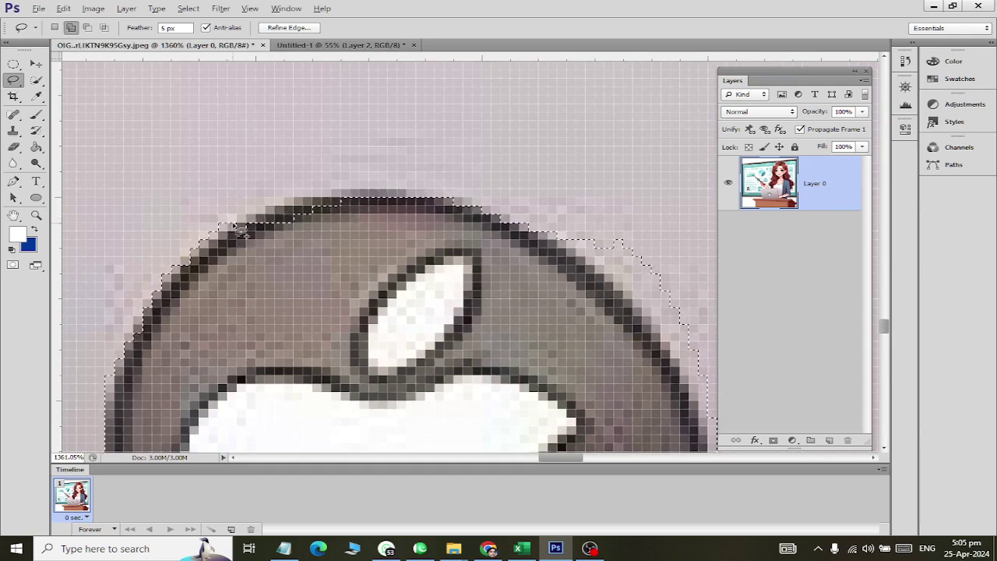
{"action": "mouse_move", "coordinate": [339, 200]}
{"action": "left_mouse_down"}
{"action": "mouse_move", "coordinate": [292, 240]}
{"action": "mouse_move", "coordinate": [235, 228]}
{"action": "left_mouse_up"}
{"action": "scroll", "coordinate": [329, 211], "scroll_direction": "down", "scroll_amount": 3}
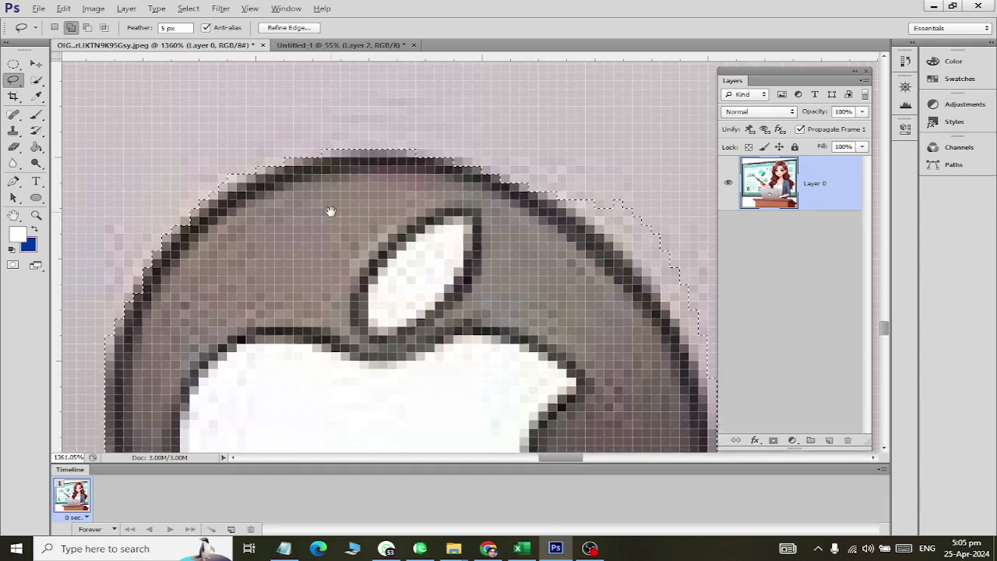
- Subtract the excess background beyond the badge's upper-right edge from the selection with the freehand Lasso
{"action": "scroll", "coordinate": [440, 239], "scroll_direction": "down", "scroll_amount": 2}
{"action": "scroll", "coordinate": [612, 241], "scroll_direction": "right", "scroll_amount": 3}
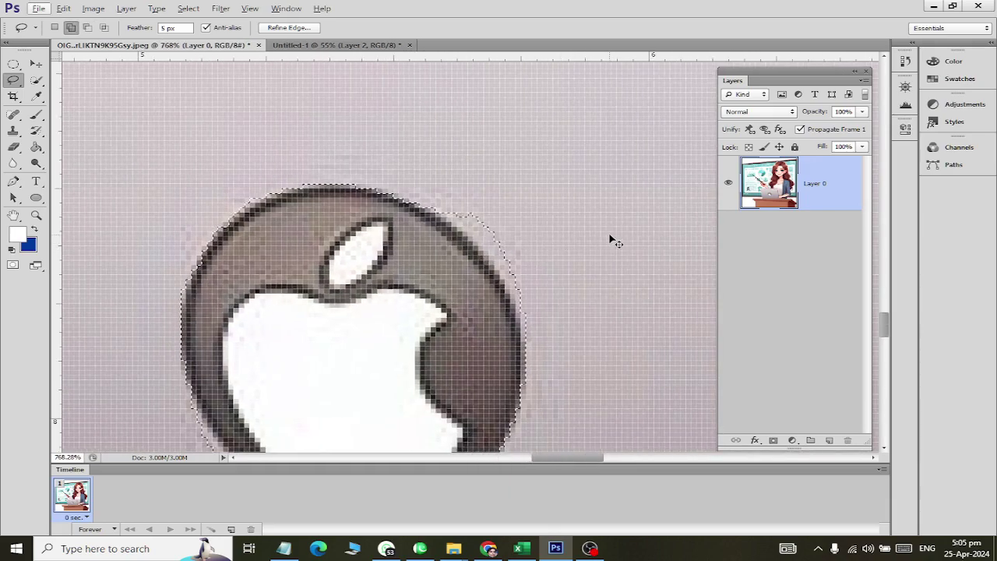
{"action": "scroll", "coordinate": [504, 297], "scroll_direction": "up", "scroll_amount": 1}
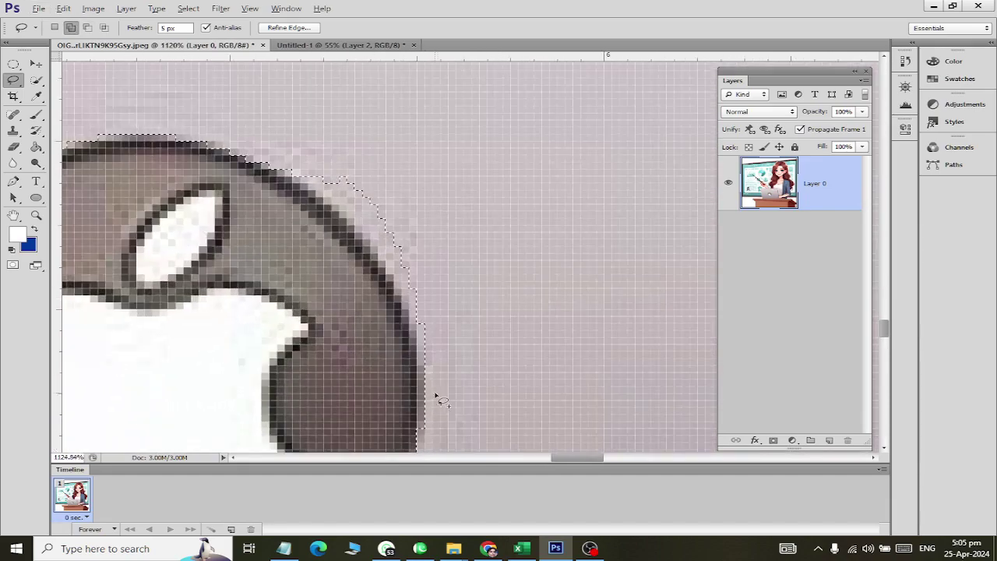
{"action": "key", "text": "alt"}
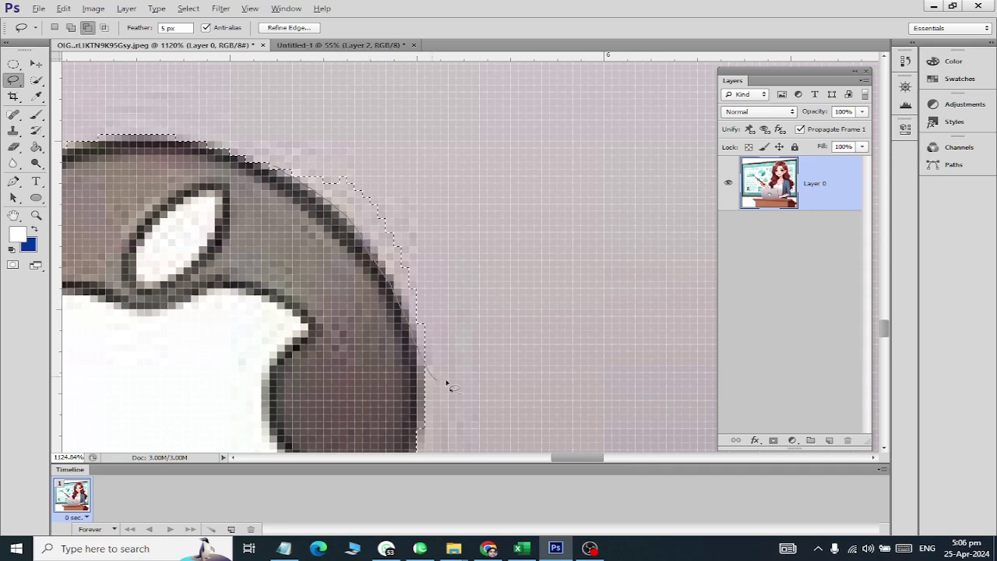
{"action": "mouse_move", "coordinate": [446, 383]}
{"action": "left_mouse_down"}
{"action": "mouse_move", "coordinate": [457, 224]}
{"action": "mouse_move", "coordinate": [362, 149]}
{"action": "left_mouse_up"}
{"action": "left_click_drag", "start_coordinate": [275, 170], "coordinate": [277, 169]}
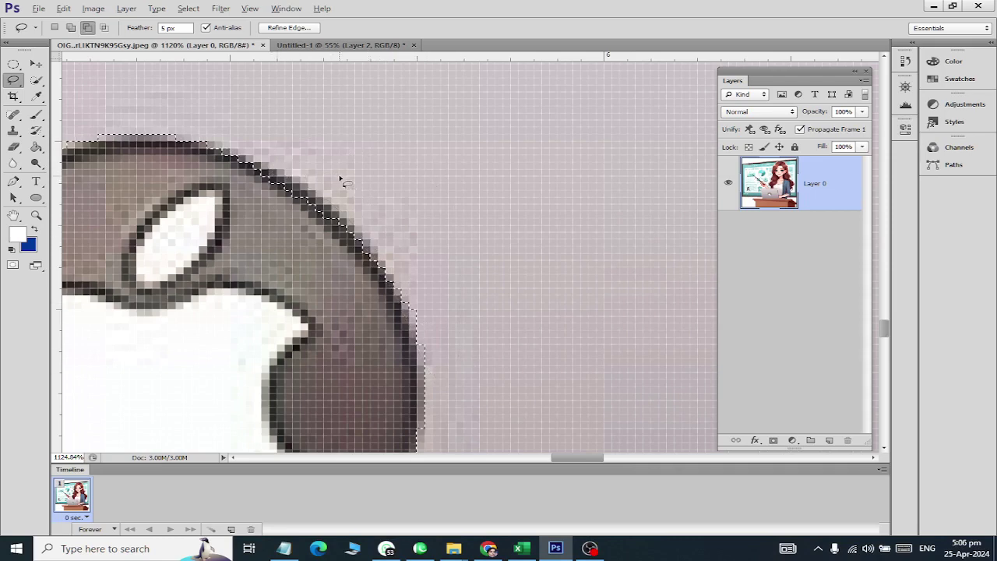
- Add the clipped dark outline along the badge's upper-right edge back to the selection with the freehand Lasso
{"action": "right_click", "coordinate": [17, 92]}
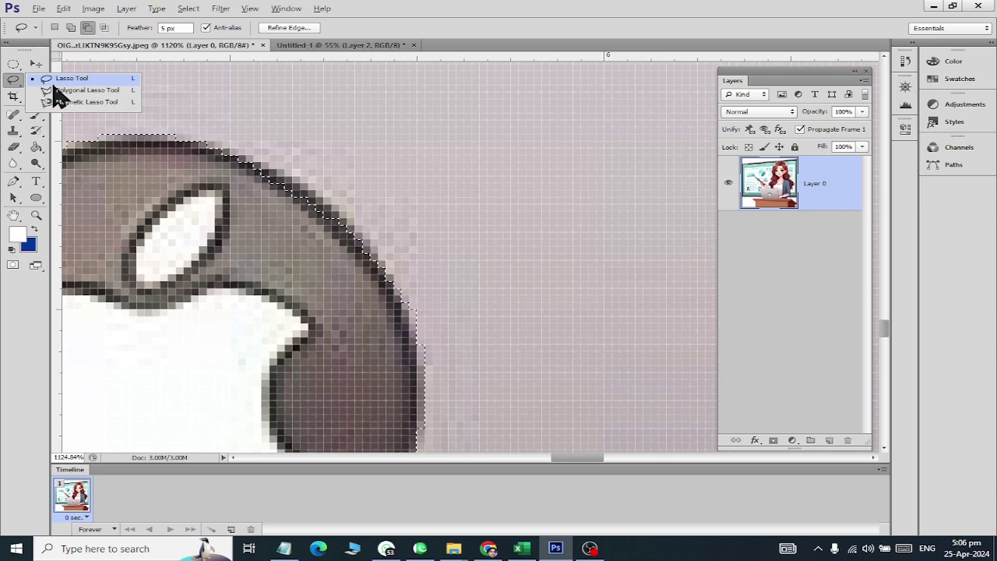
{"action": "left_click", "coordinate": [66, 79]}
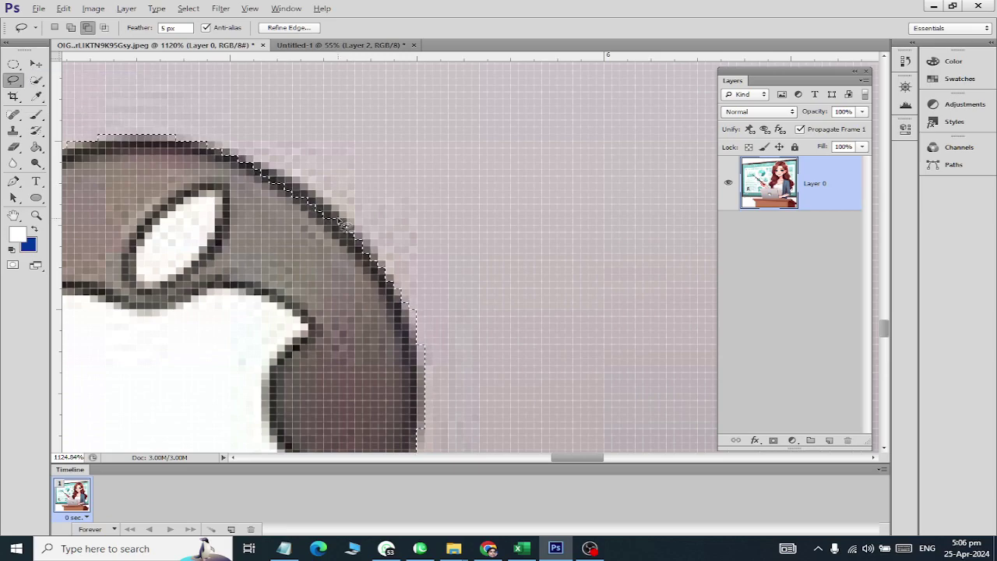
{"action": "scroll", "coordinate": [352, 224], "scroll_direction": "up", "scroll_amount": 2}
{"action": "left_click", "coordinate": [70, 27]}
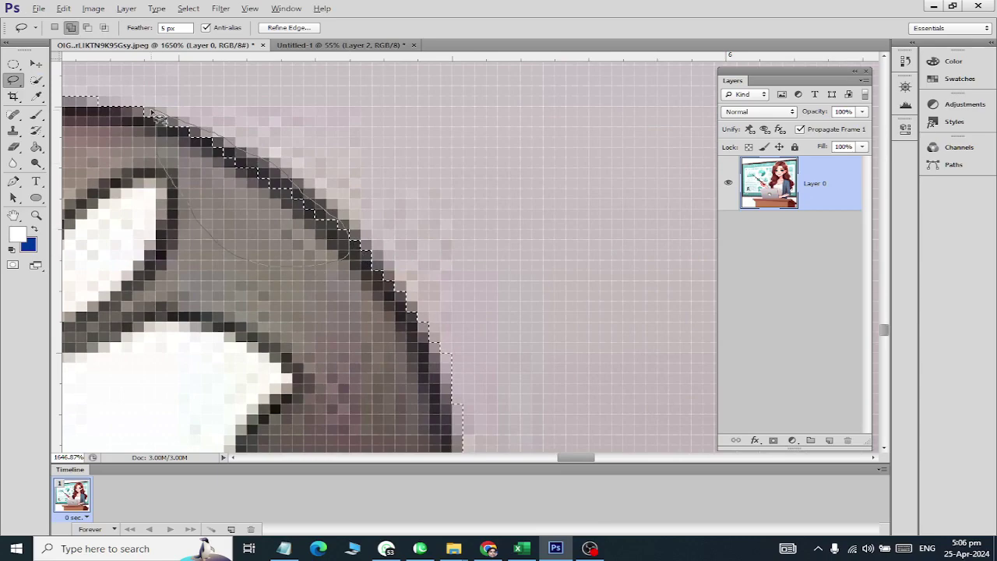
{"action": "left_click_drag", "start_coordinate": [159, 117], "coordinate": [161, 118]}
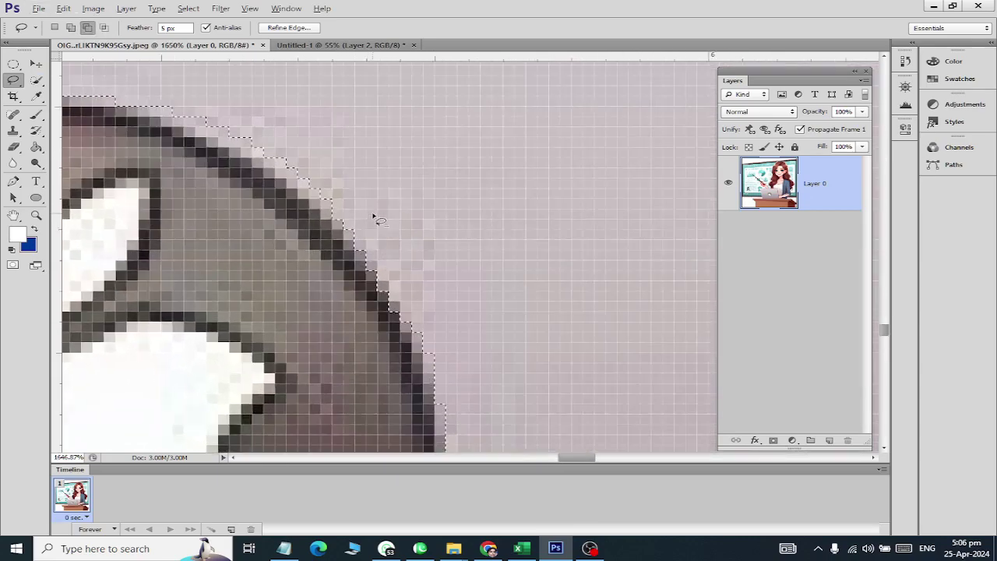
- Subtract the excess background below the badge's bottom edge from the selection with the freehand Lasso
{"action": "scroll", "coordinate": [349, 239], "scroll_direction": "down", "scroll_amount": 6}
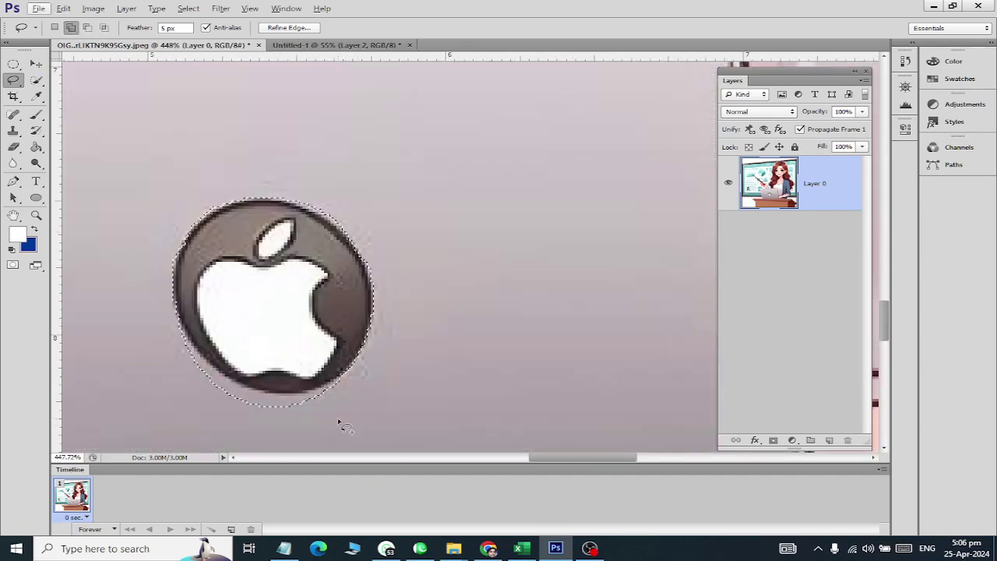
{"action": "scroll", "coordinate": [284, 430], "scroll_direction": "up", "scroll_amount": 4}
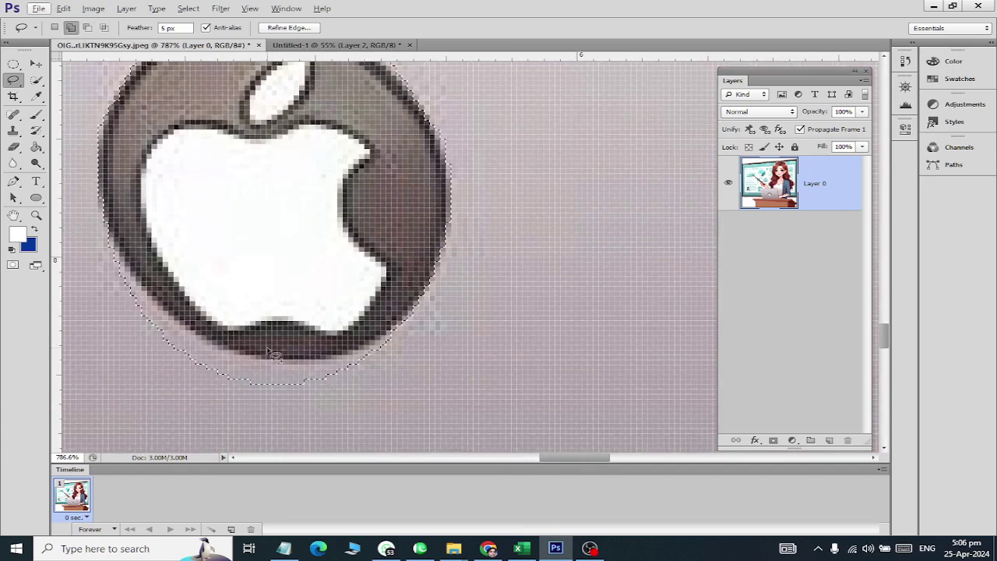
{"action": "scroll", "coordinate": [274, 355], "scroll_direction": "up", "scroll_amount": 2}
{"action": "left_click", "coordinate": [87, 27]}
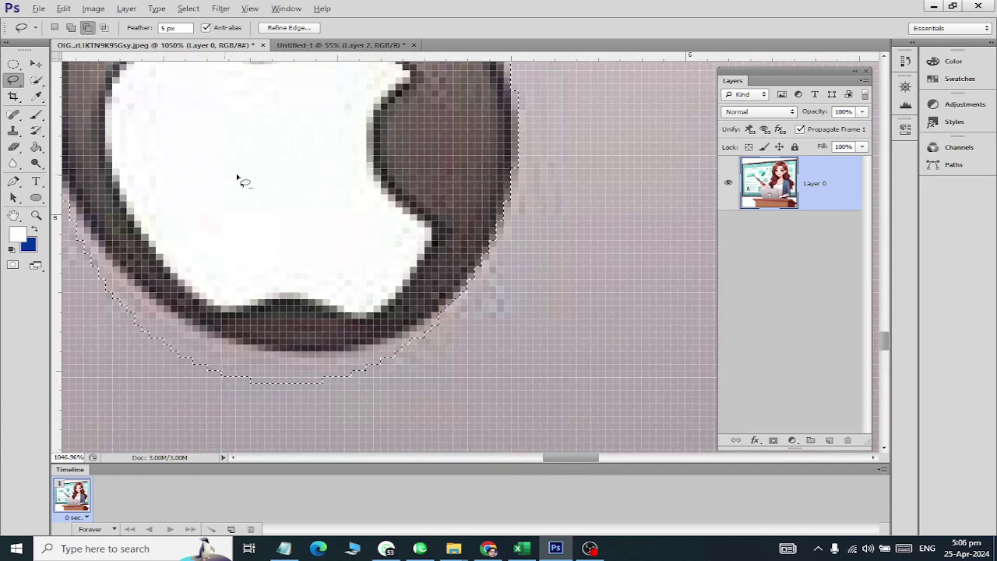
{"action": "key", "text": "alt"}
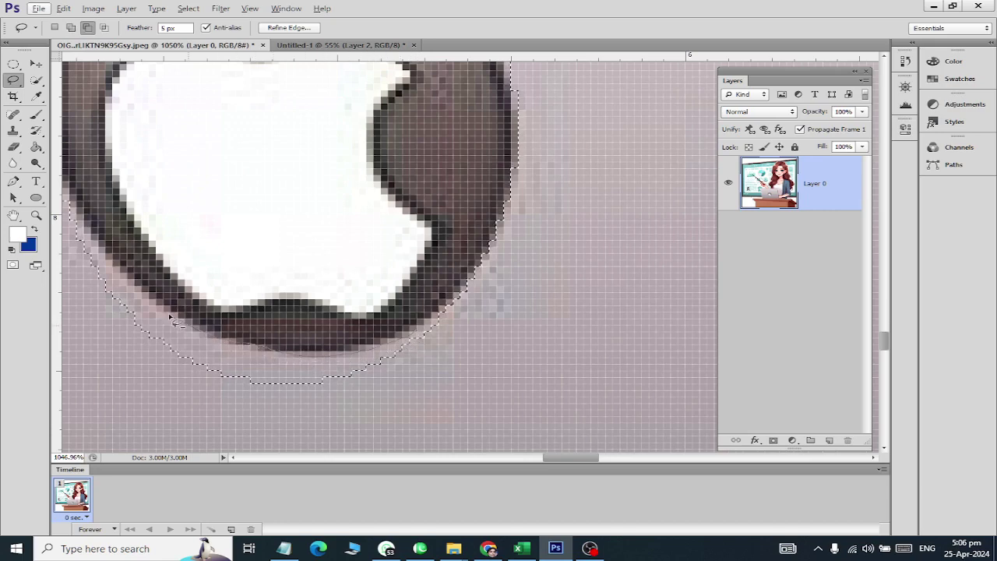
{"action": "mouse_move", "coordinate": [165, 398]}
{"action": "left_mouse_down"}
{"action": "mouse_move", "coordinate": [306, 403]}
{"action": "mouse_move", "coordinate": [410, 387]}
{"action": "left_mouse_up"}
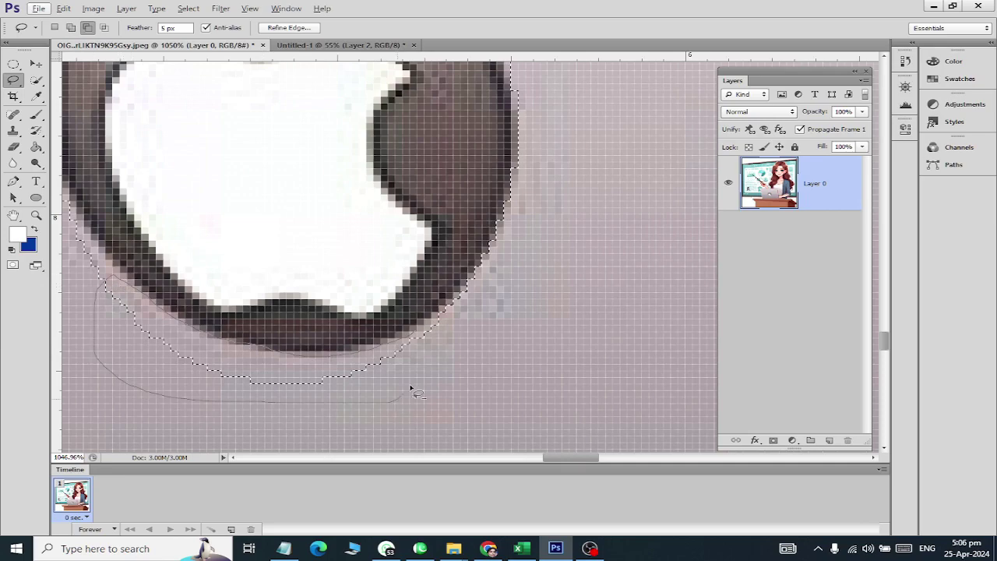
{"action": "left_click_drag", "start_coordinate": [421, 337], "coordinate": [420, 337]}
- Subtract the excess background outside the badge's lower-left edge from the selection with the freehand Lasso
{"action": "scroll", "coordinate": [421, 335], "scroll_direction": "up", "scroll_amount": 2}
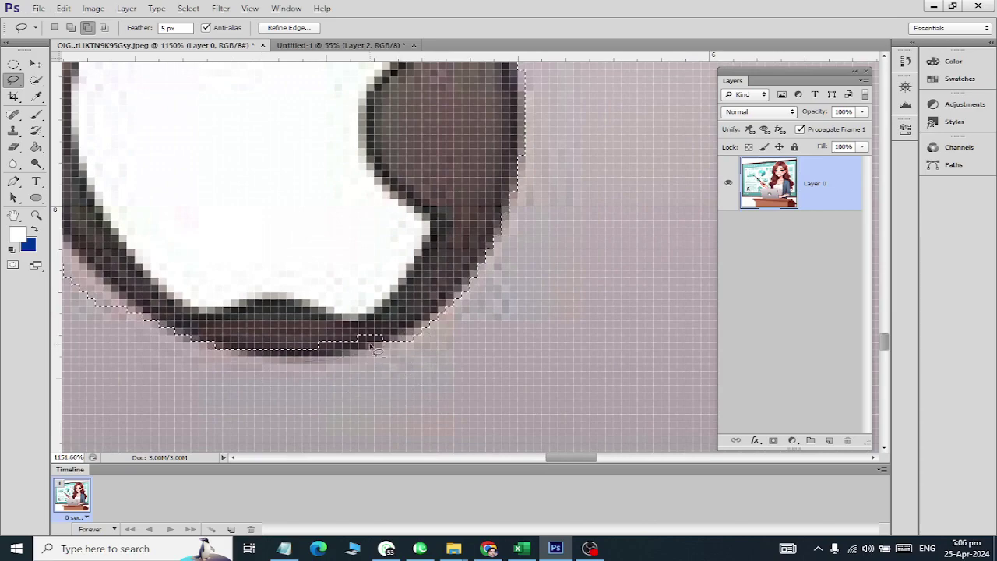
{"action": "scroll", "coordinate": [356, 331], "scroll_direction": "up", "scroll_amount": 1}
{"action": "scroll", "coordinate": [212, 350], "scroll_direction": "down", "scroll_amount": 3}
{"action": "scroll", "coordinate": [140, 313], "scroll_direction": "left", "scroll_amount": 3}
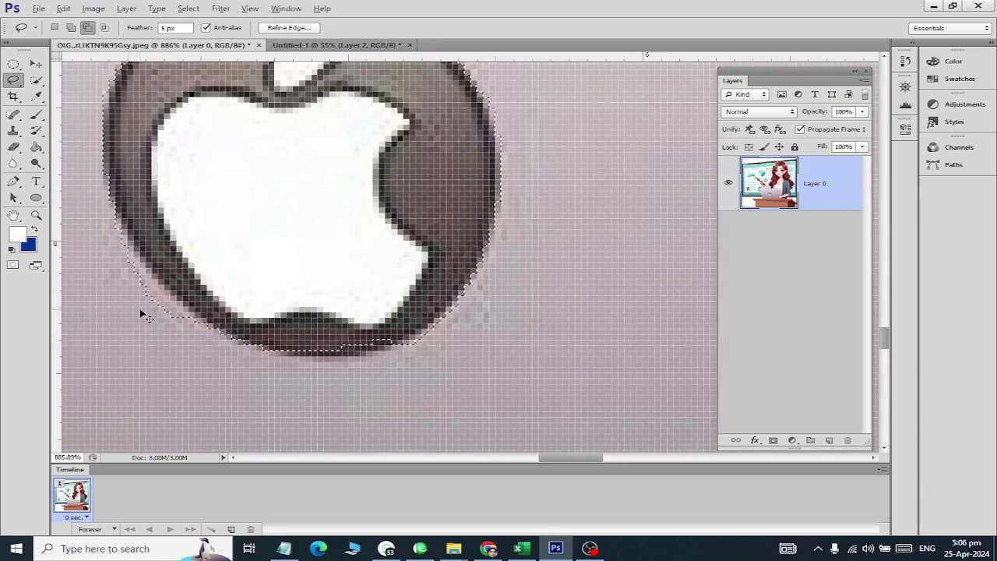
{"action": "left_click_drag", "start_coordinate": [201, 228], "coordinate": [222, 262]}
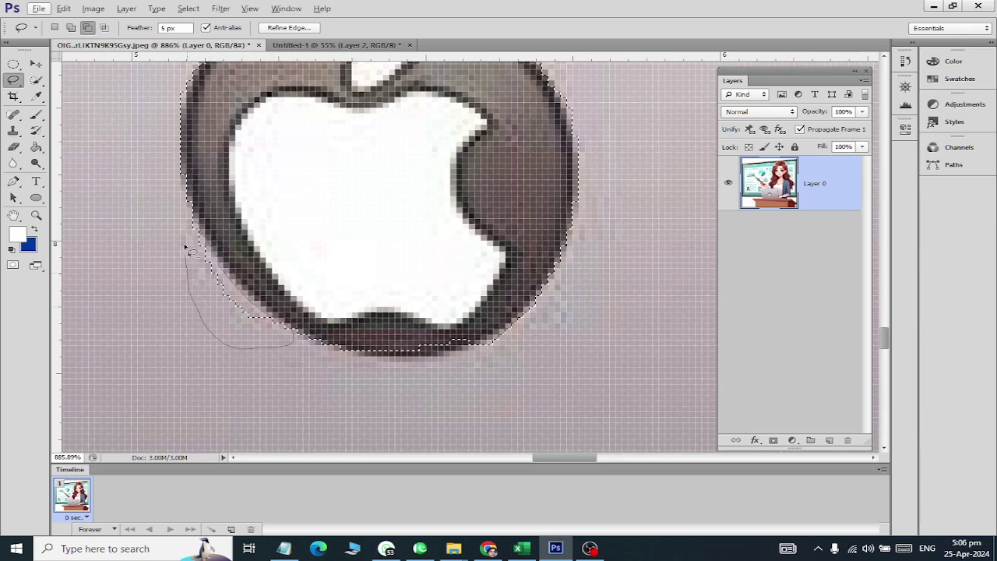
{"action": "left_click_drag", "start_coordinate": [189, 220], "coordinate": [200, 262]}
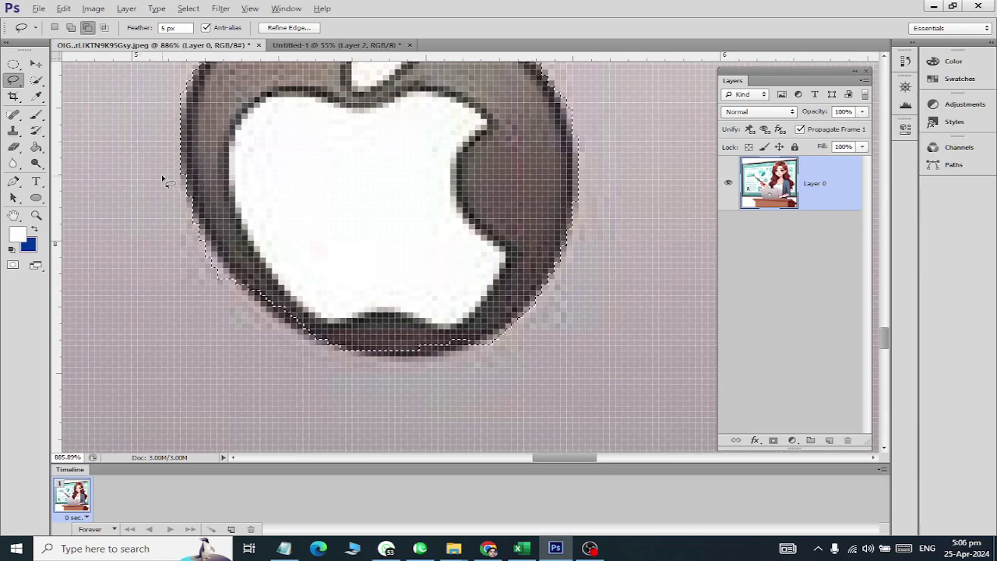
- Add the clipped dark outline along the badge's lower-left edge back to the selection with the freehand Lasso
{"action": "scroll", "coordinate": [179, 212], "scroll_direction": "down", "scroll_amount": 1}
{"action": "scroll", "coordinate": [267, 272], "scroll_direction": "down", "scroll_amount": 1}
{"action": "scroll", "coordinate": [267, 272], "scroll_direction": "up", "scroll_amount": 2}
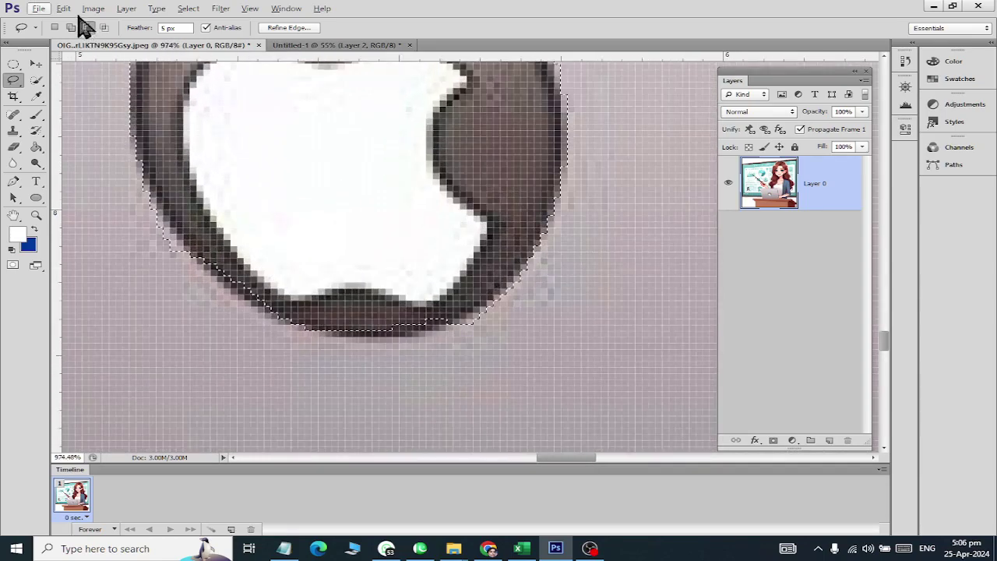
{"action": "scroll", "coordinate": [181, 222], "scroll_direction": "up", "scroll_amount": 2}
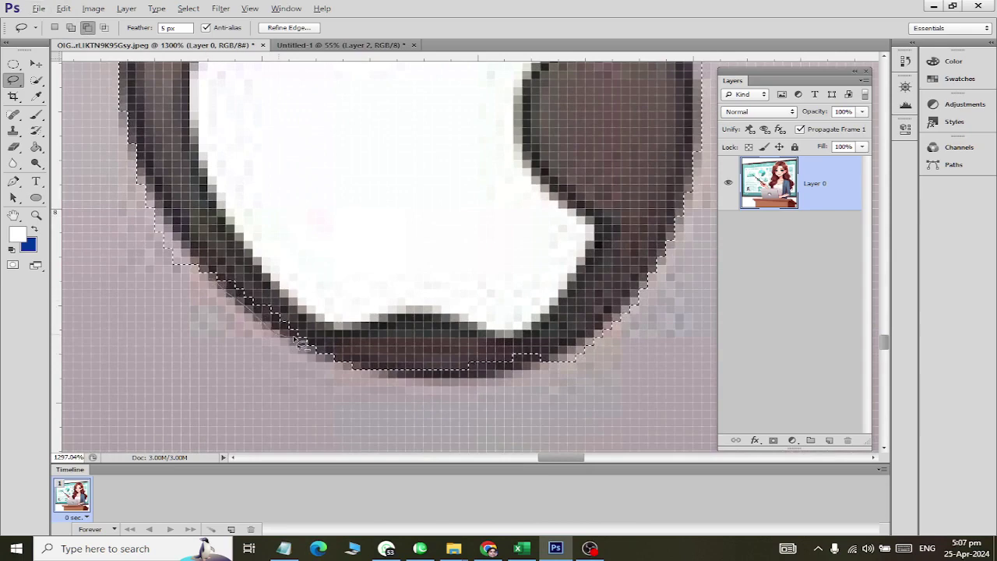
{"action": "scroll", "coordinate": [257, 304], "scroll_direction": "down", "scroll_amount": 1}
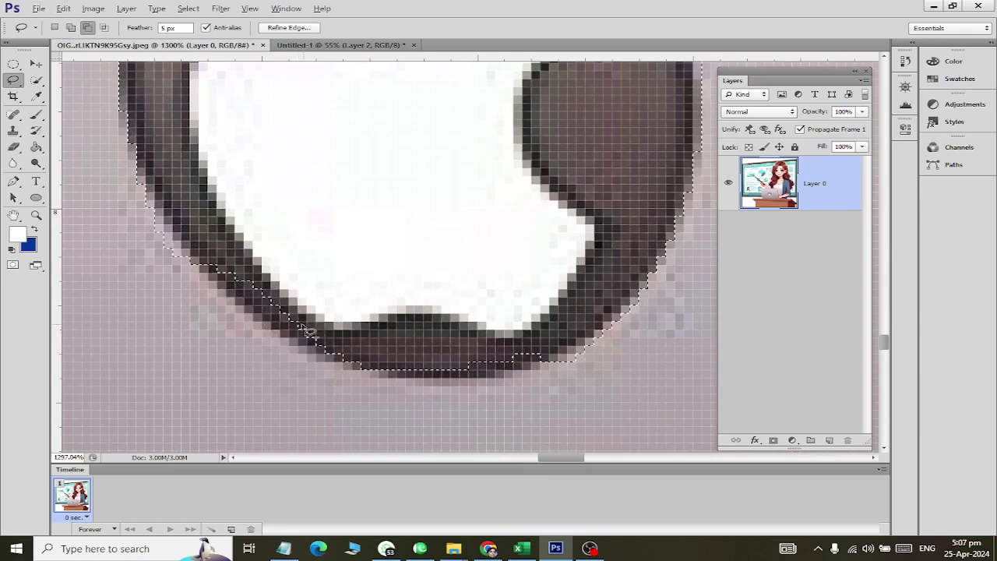
{"action": "scroll", "coordinate": [198, 257], "scroll_direction": "up", "scroll_amount": 2}
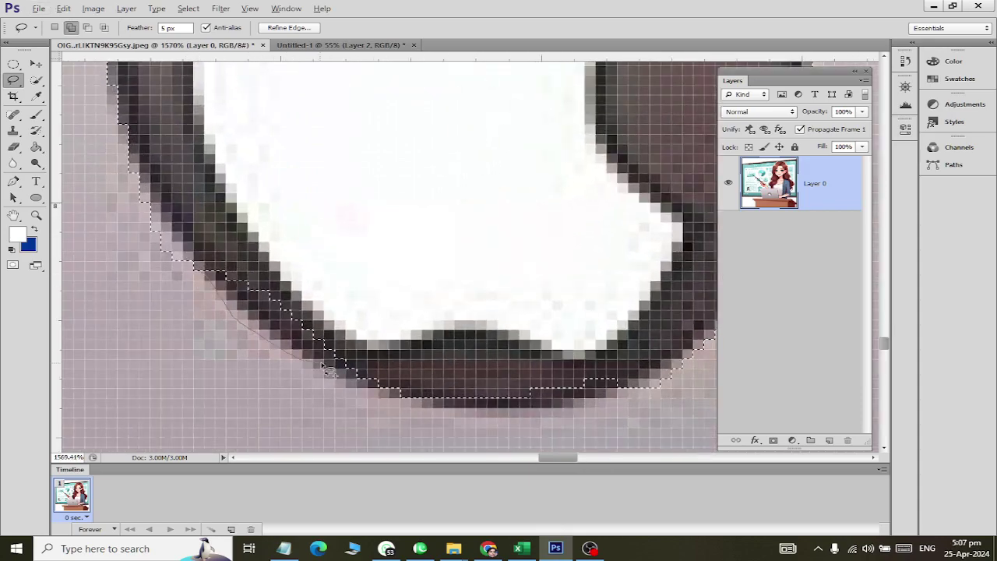
{"action": "mouse_move", "coordinate": [271, 288]}
{"action": "left_mouse_down"}
{"action": "mouse_move", "coordinate": [222, 271]}
{"action": "mouse_move", "coordinate": [215, 279]}
{"action": "left_mouse_up"}
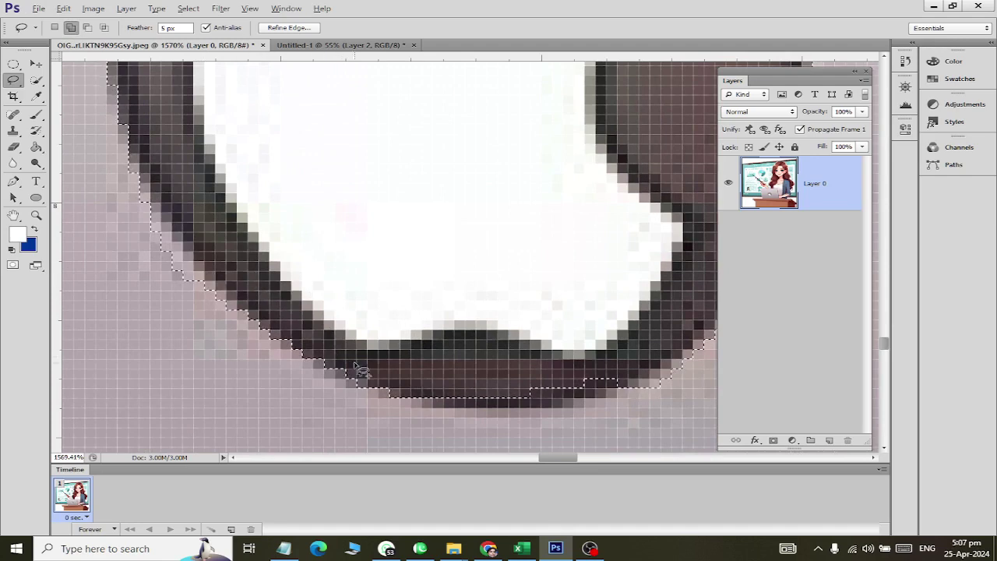
- Add the missed outline strips along the badge's bottom edge to the selection with the freehand Lasso
{"action": "left_click_drag", "start_coordinate": [423, 406], "coordinate": [611, 385]}
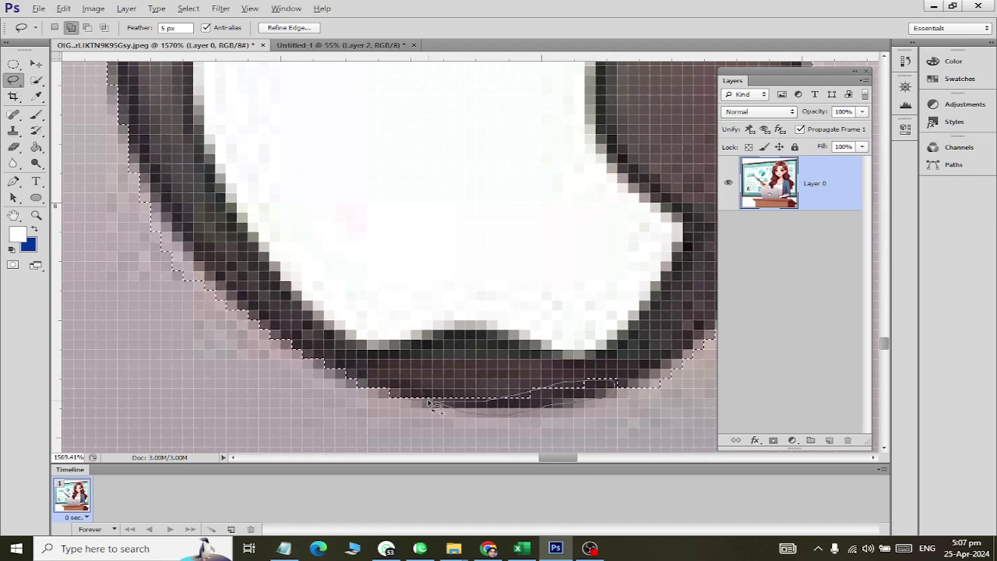
{"action": "left_click_drag", "start_coordinate": [433, 407], "coordinate": [534, 396]}
{"action": "key", "text": "h"}
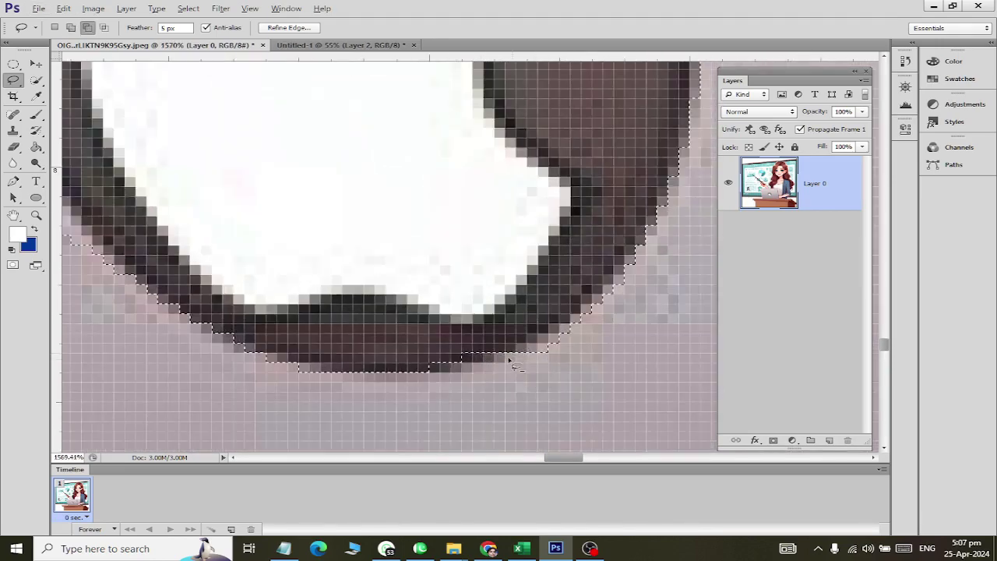
{"action": "key", "text": "shift"}
{"action": "mouse_move", "coordinate": [448, 379]}
{"action": "left_mouse_down"}
{"action": "mouse_move", "coordinate": [467, 350]}
{"action": "mouse_move", "coordinate": [473, 371]}
{"action": "left_mouse_up"}
- Subtract the small leftover bulge of background at the badge's lower-left edge from the selection
{"action": "scroll", "coordinate": [189, 309], "scroll_direction": "down", "scroll_amount": 3}
{"action": "scroll", "coordinate": [189, 310], "scroll_direction": "up", "scroll_amount": 2}
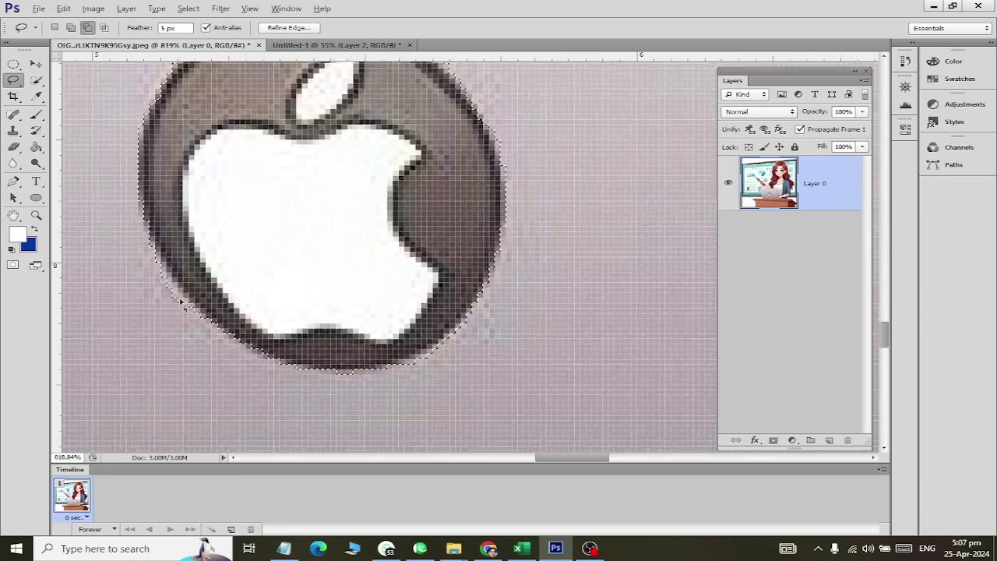
{"action": "scroll", "coordinate": [148, 231], "scroll_direction": "up", "scroll_amount": 2}
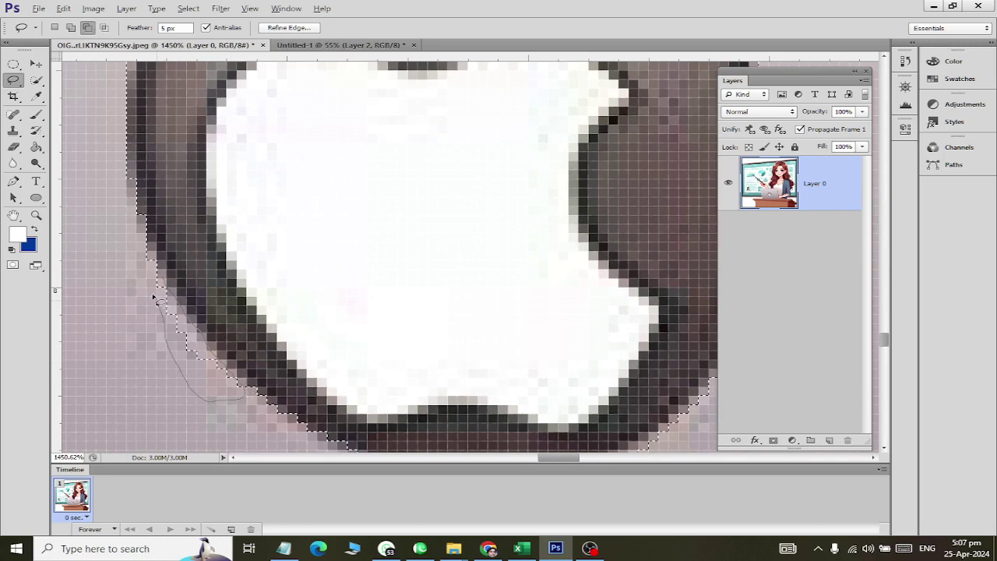
{"action": "left_click_drag", "start_coordinate": [163, 282], "coordinate": [158, 278]}
- Add the last missed outline pixels at the badge's lower-left edge to the selection with the freehand Lasso
{"action": "scroll", "coordinate": [231, 352], "scroll_direction": "down", "scroll_amount": 1}
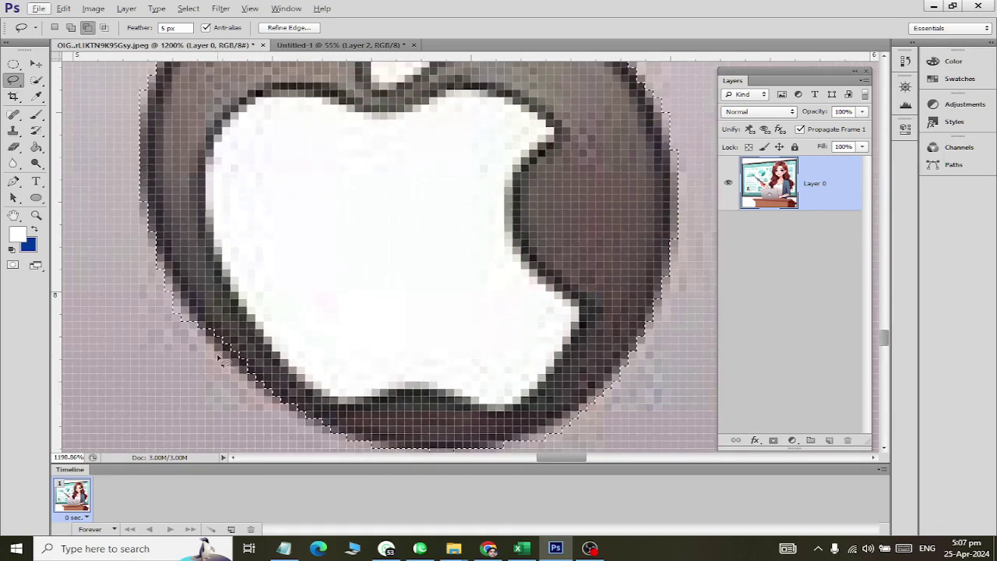
{"action": "scroll", "coordinate": [231, 352], "scroll_direction": "up", "scroll_amount": 2}
{"action": "left_click", "coordinate": [70, 27]}
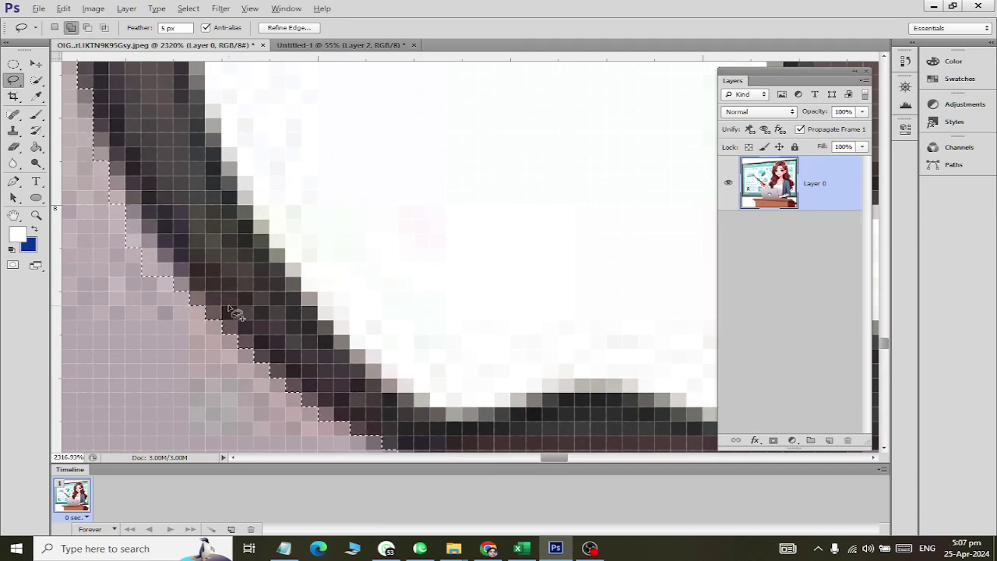
{"action": "scroll", "coordinate": [285, 302], "scroll_direction": "down", "scroll_amount": 3}
{"action": "scroll", "coordinate": [285, 295], "scroll_direction": "down", "scroll_amount": 3}
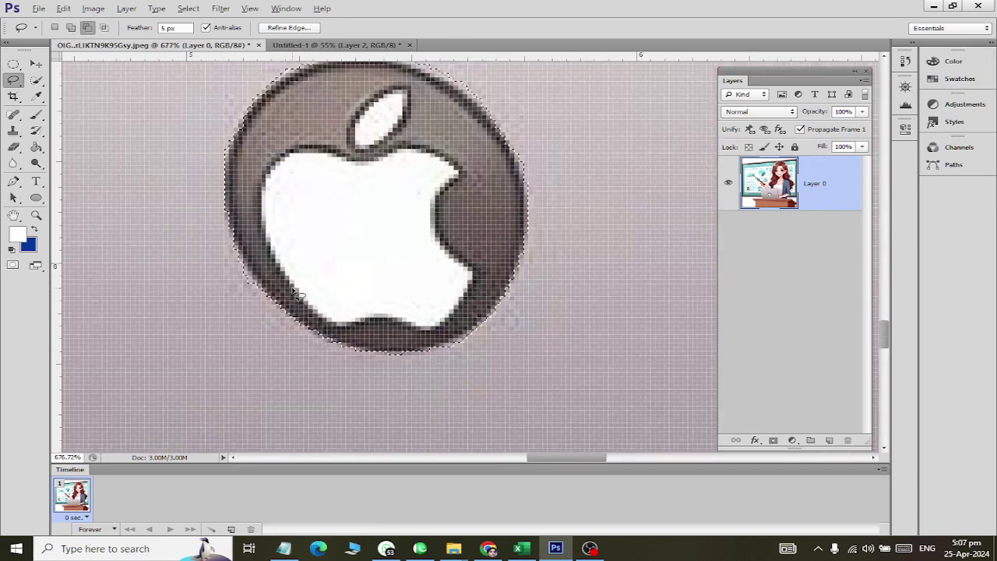
- Copy the selected round logo badge and switch to the Untitled-1 document containing the laptop lids
{"action": "scroll", "coordinate": [534, 178], "scroll_direction": "up", "scroll_amount": 3}
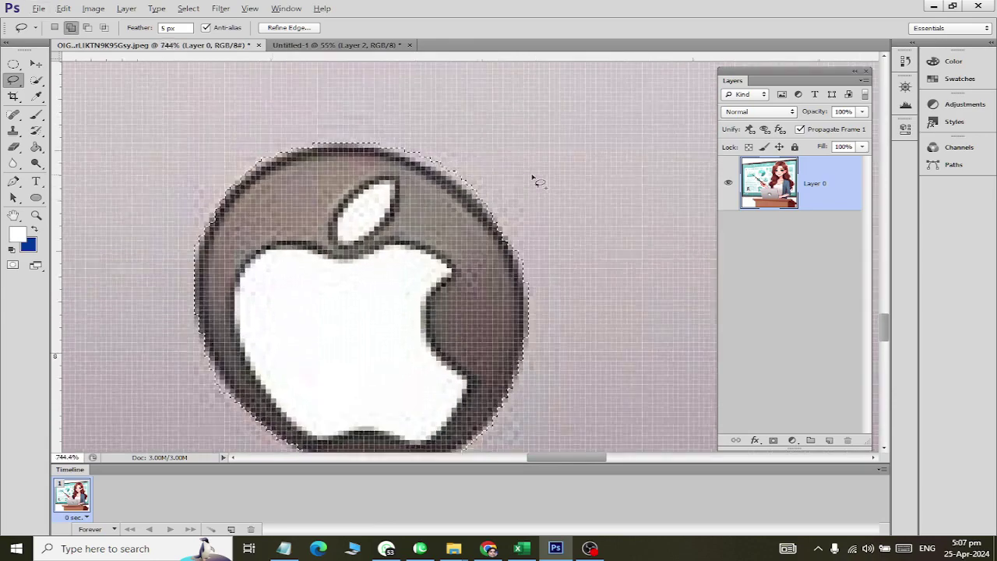
{"action": "scroll", "coordinate": [437, 212], "scroll_direction": "down", "scroll_amount": 3}
{"action": "scroll", "coordinate": [437, 212], "scroll_direction": "down", "scroll_amount": 1}
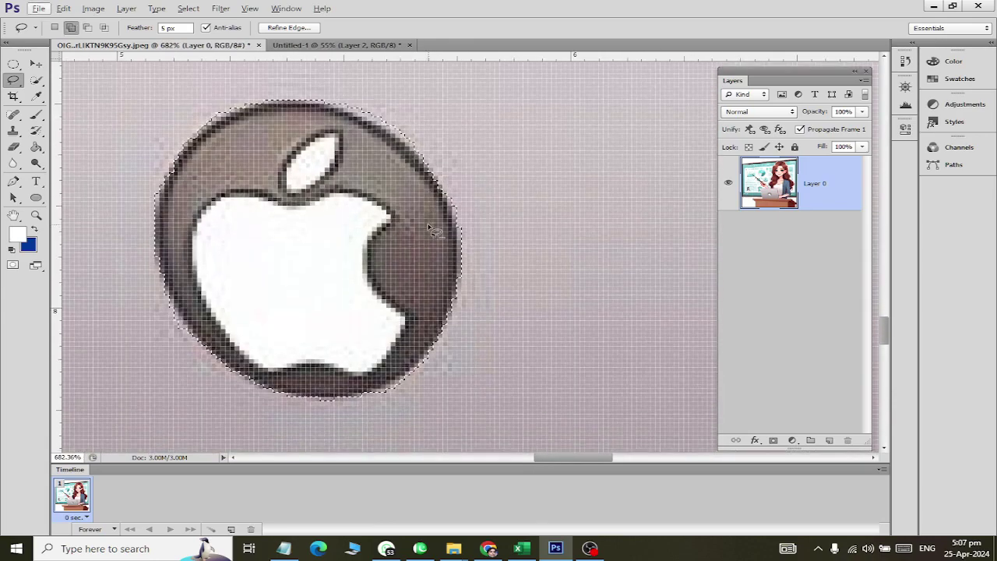
{"action": "left_click", "coordinate": [63, 8]}
{"action": "left_click", "coordinate": [94, 112]}
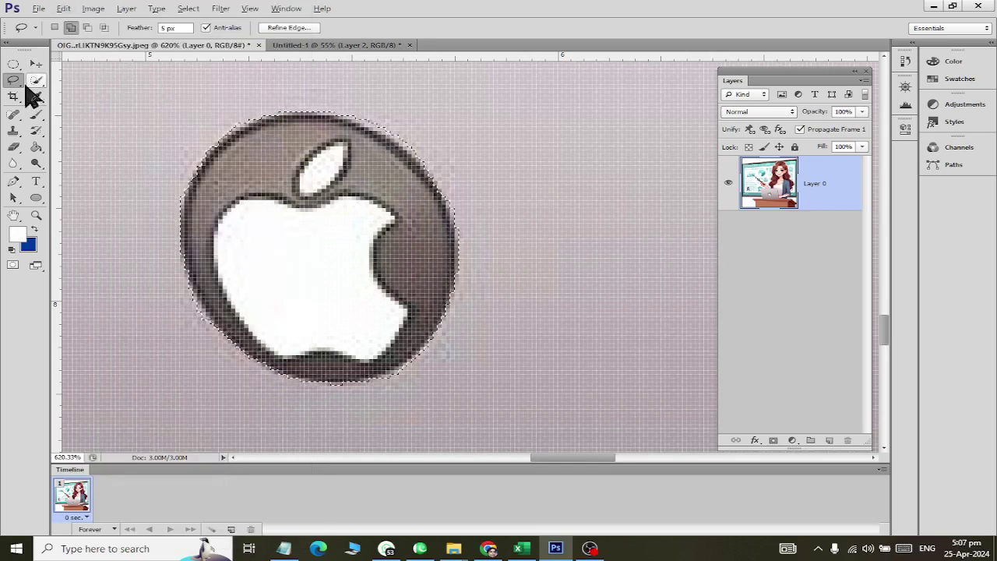
{"action": "left_click", "coordinate": [319, 45]}
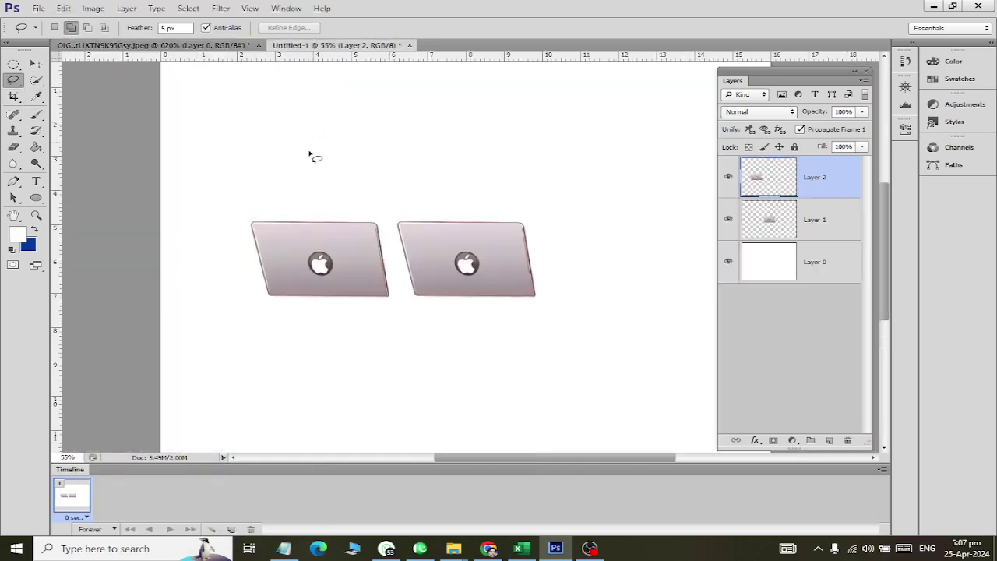
- Paste the copied round logo badge into the document and move it above the left laptop lid
{"action": "left_click", "coordinate": [63, 9]}
{"action": "left_click", "coordinate": [99, 143]}
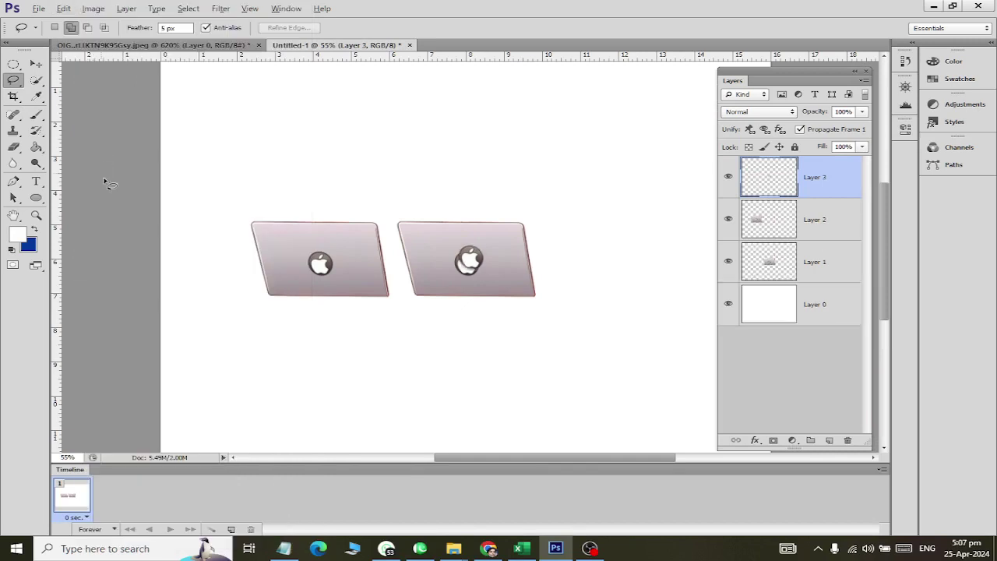
{"action": "left_click", "coordinate": [36, 63]}
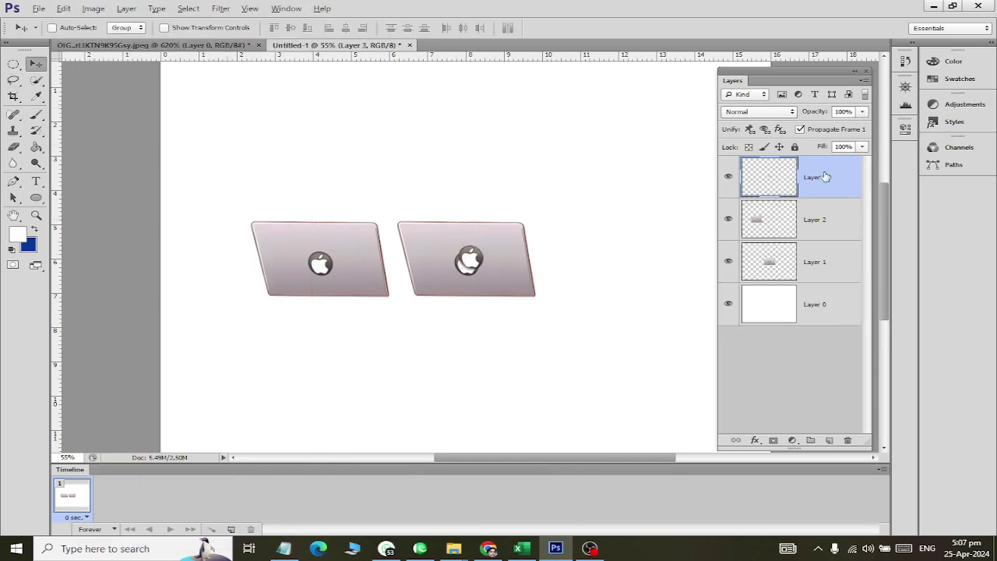
{"action": "left_click_drag", "start_coordinate": [501, 273], "coordinate": [357, 167]}
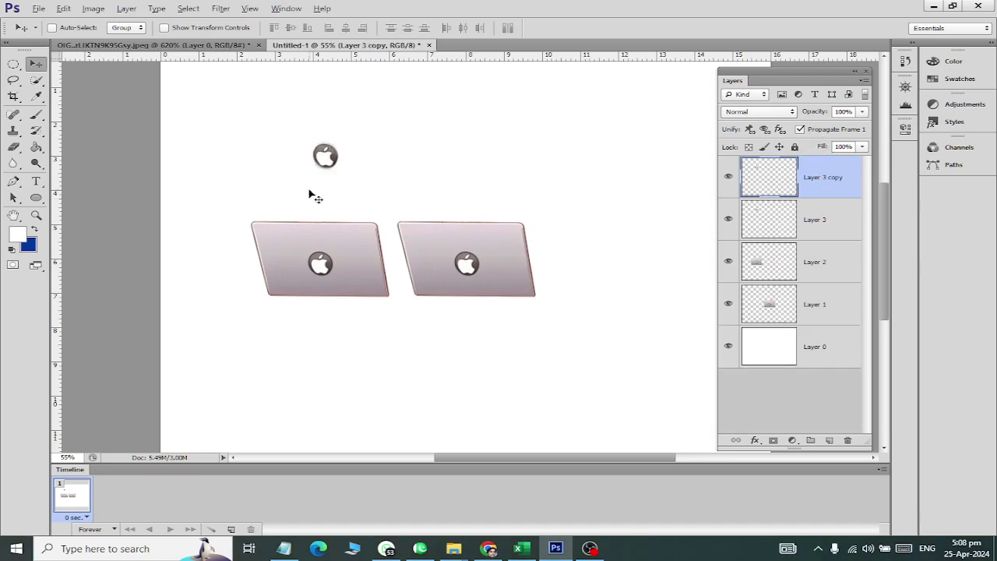
- Place the badge's duplicate beside the original, then duplicate it again to extend the row with a third badge
{"action": "left_click_drag", "start_coordinate": [327, 164], "coordinate": [371, 163]}
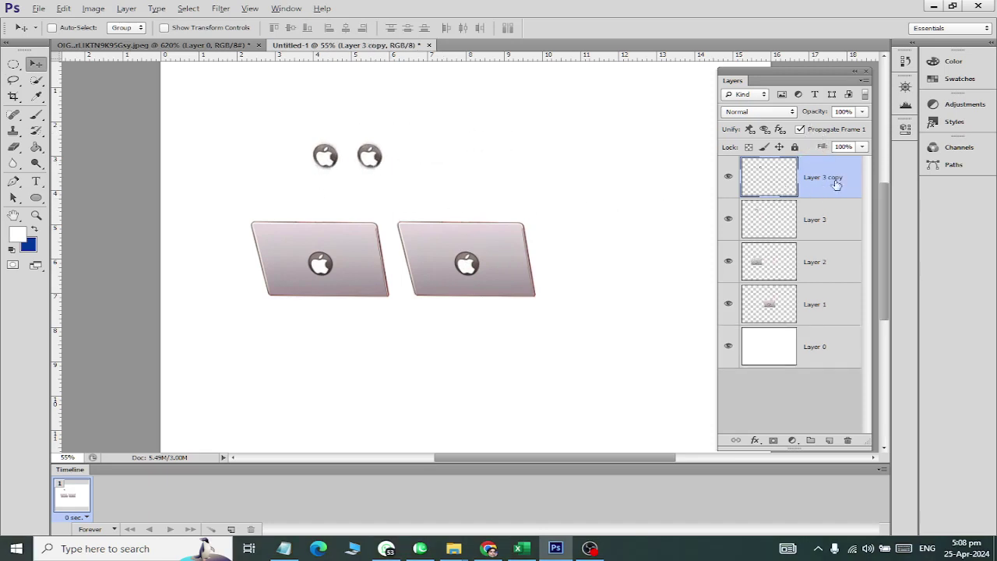
{"action": "right_click", "coordinate": [835, 184]}
{"action": "left_click", "coordinate": [735, 151]}
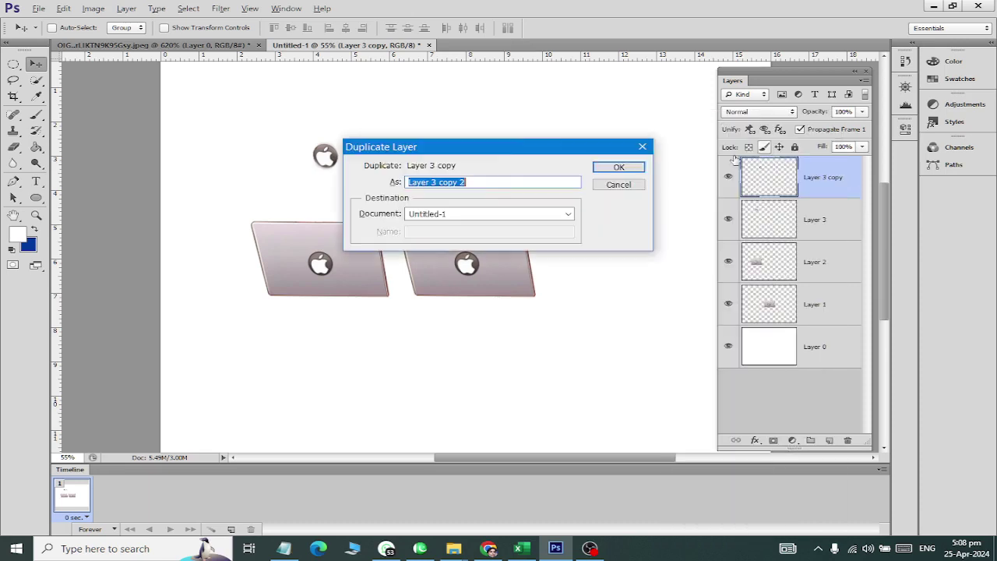
{"action": "left_click", "coordinate": [611, 168]}
{"action": "left_click_drag", "start_coordinate": [369, 159], "coordinate": [410, 162]}
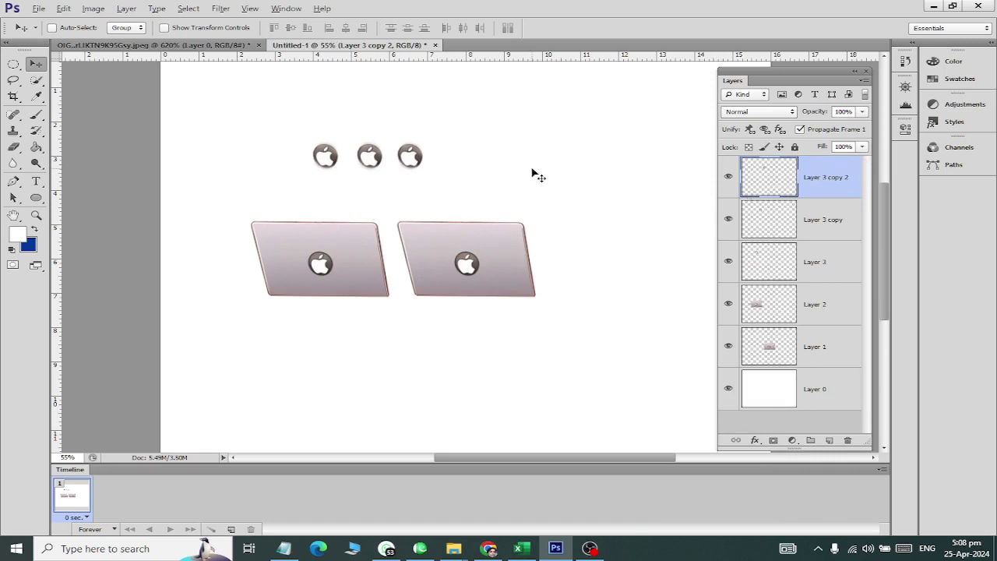
- Enlarge the third badge to about 194% with Free Transform, move it away from the two small badges, and apply the transformation
{"action": "key", "text": "ctrl+t"}
{"action": "left_click_drag", "start_coordinate": [427, 178], "coordinate": [475, 176]}
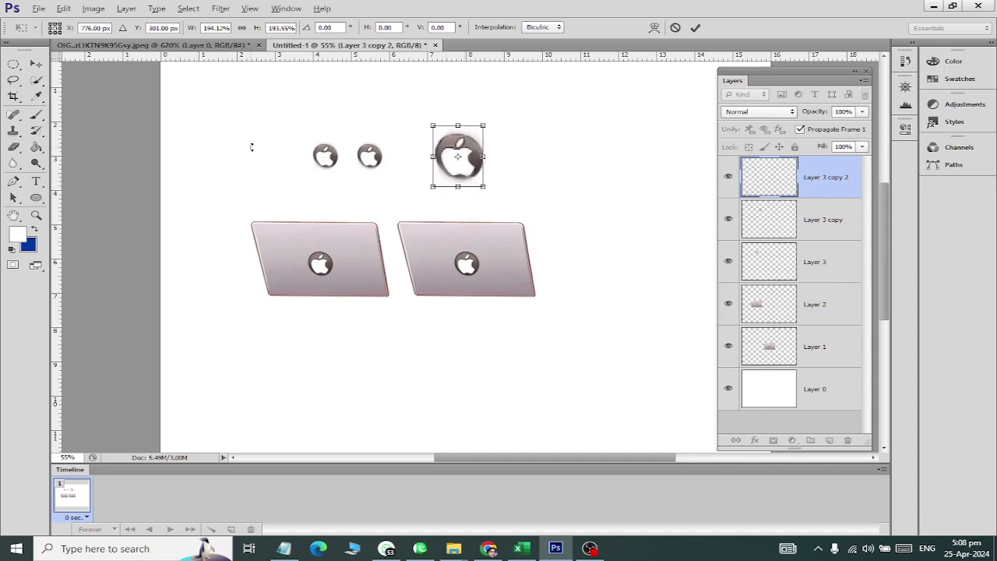
{"action": "left_click", "coordinate": [36, 63]}
{"action": "left_click", "coordinate": [440, 214]}
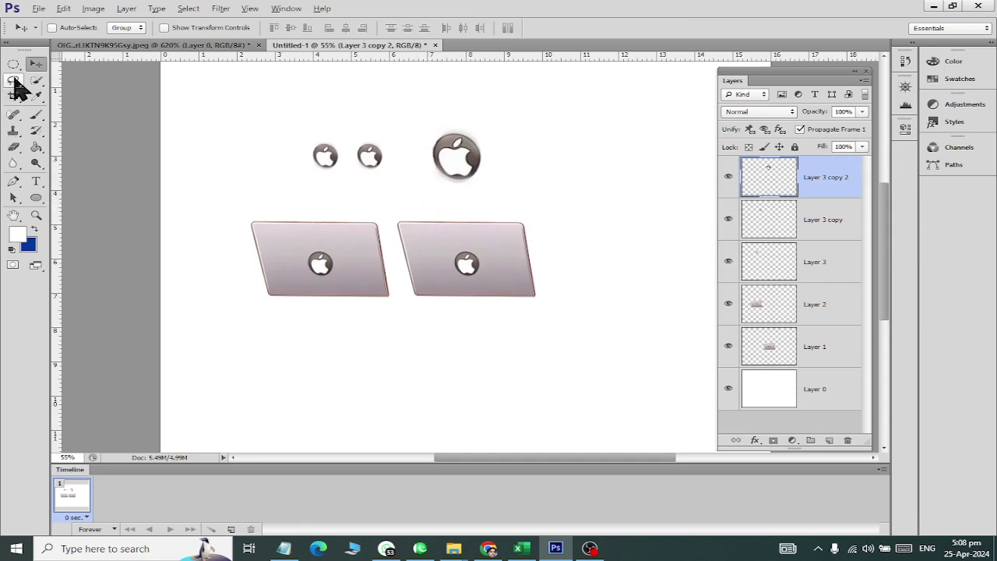
- Open the portrait photo of the woman in the white sweater and convert its locked background into a regular layer
{"action": "key", "text": "ctrl+o"}
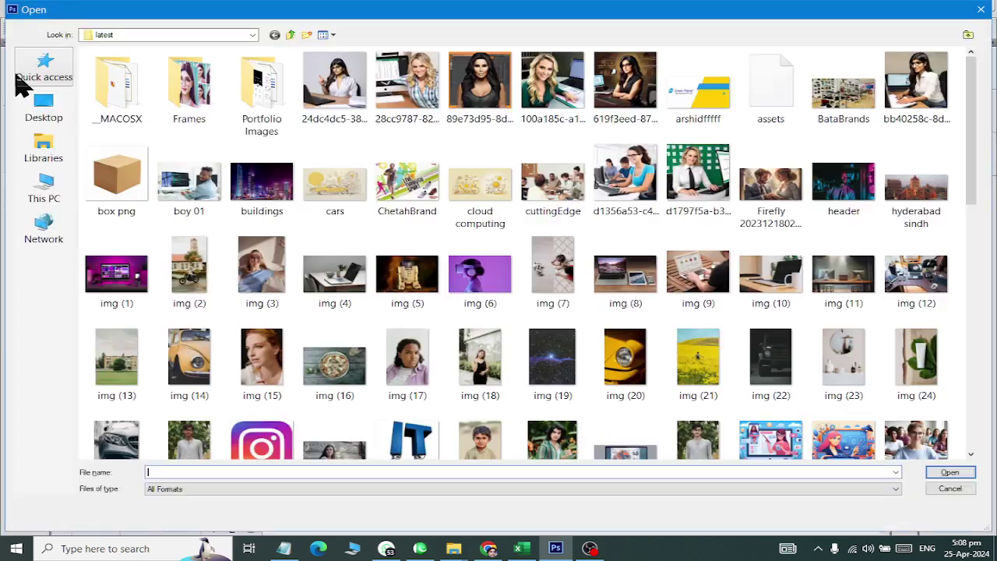
{"action": "scroll", "coordinate": [569, 260], "scroll_direction": "down", "scroll_amount": 4}
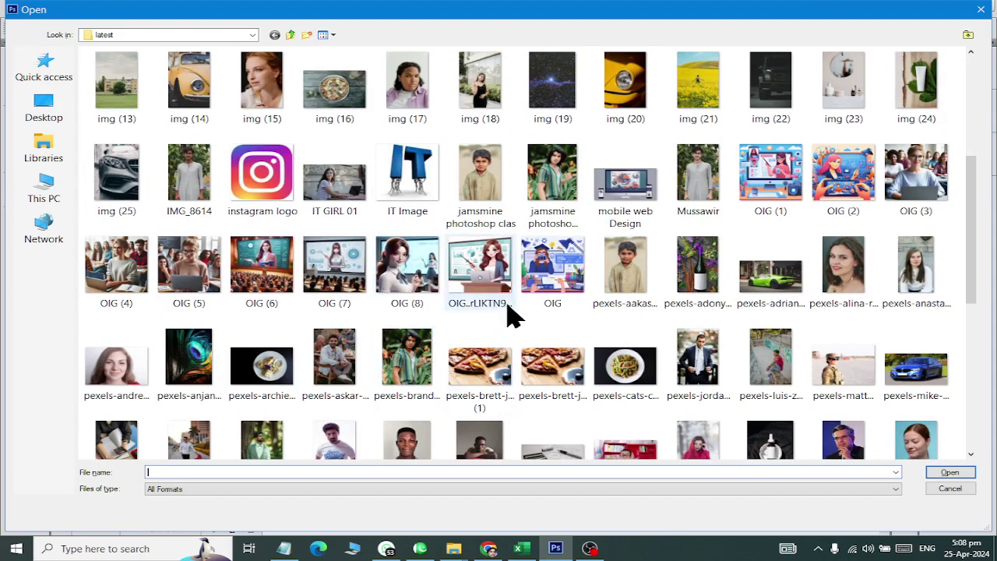
{"action": "double_click", "coordinate": [916, 265]}
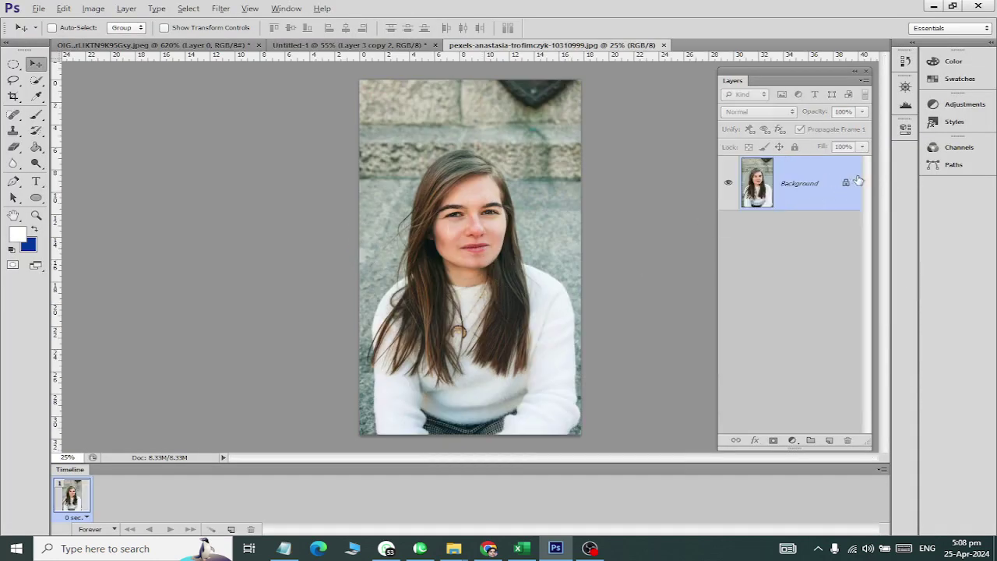
{"action": "double_click", "coordinate": [846, 185]}
{"action": "left_click", "coordinate": [670, 173]}
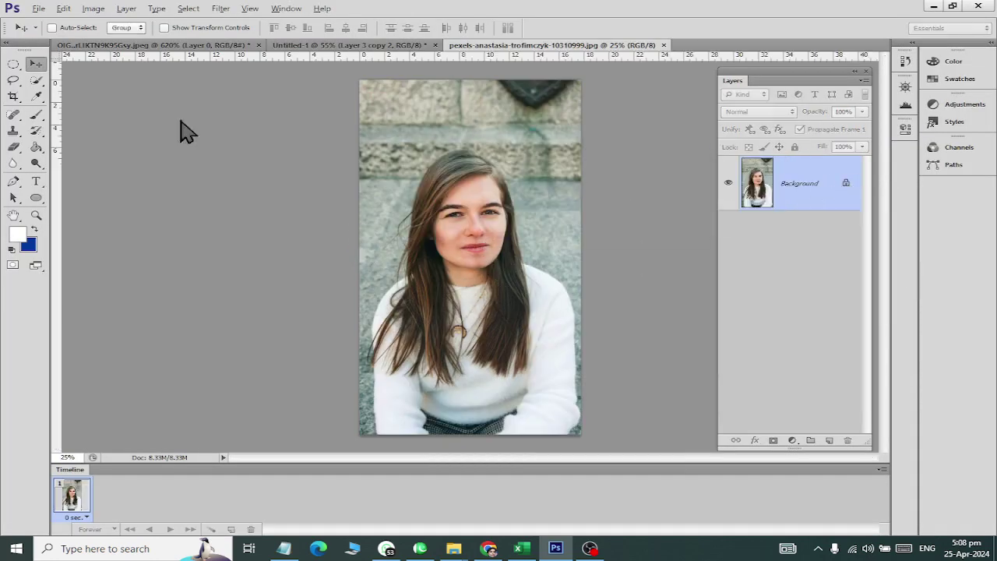
- Select the woman's face, hair and sweater with the Quick Selection tool
{"action": "left_click", "coordinate": [39, 81]}
{"action": "left_click", "coordinate": [88, 82]}
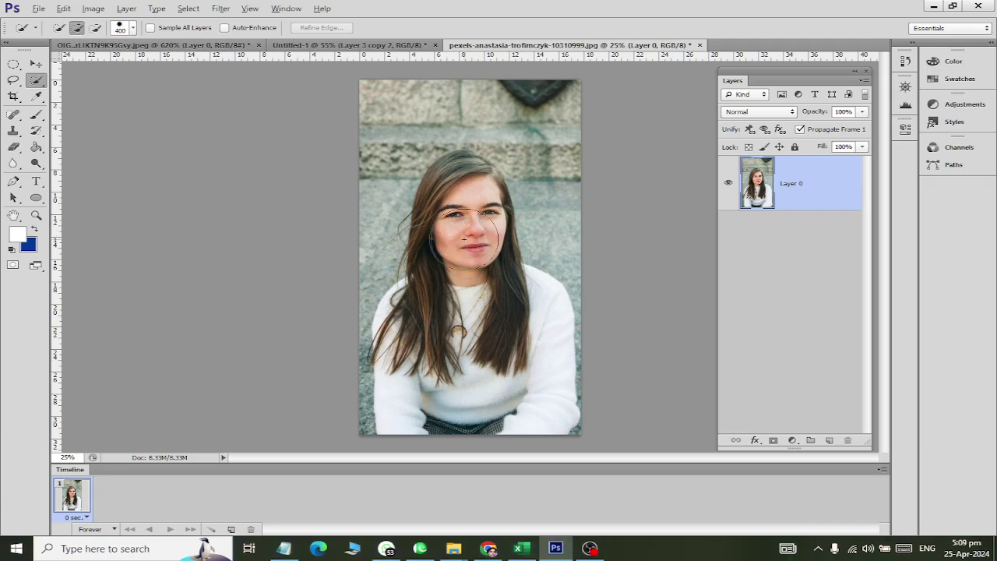
{"action": "key", "text": "ctrl+plus"}
{"action": "mouse_move", "coordinate": [456, 366]}
{"action": "left_mouse_down"}
{"action": "mouse_move", "coordinate": [427, 241]}
{"action": "mouse_move", "coordinate": [472, 172]}
{"action": "mouse_move", "coordinate": [440, 152]}
{"action": "mouse_move", "coordinate": [491, 125]}
{"action": "mouse_move", "coordinate": [514, 210]}
{"action": "mouse_move", "coordinate": [430, 415]}
{"action": "mouse_move", "coordinate": [378, 390]}
{"action": "mouse_move", "coordinate": [362, 335]}
{"action": "mouse_move", "coordinate": [405, 292]}
{"action": "mouse_move", "coordinate": [462, 327]}
{"action": "left_mouse_up"}
- With a 200 px brush, subtract the background strip beside the left sleeve and add the missed right sleeve and shoulder to the selection
{"action": "key", "text": "bracketleft"}
{"action": "key", "text": "bracketleft"}
{"action": "key", "text": "bracketleft"}
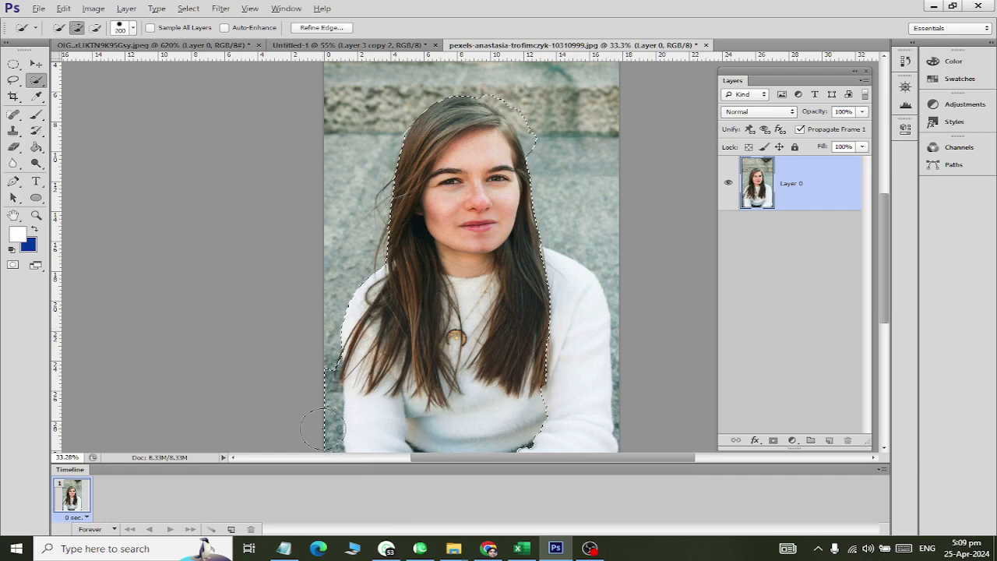
{"action": "scroll", "coordinate": [328, 383], "scroll_direction": "up", "scroll_amount": 3}
{"action": "scroll", "coordinate": [328, 382], "scroll_direction": "down", "scroll_amount": 3}
{"action": "scroll", "coordinate": [312, 354], "scroll_direction": "up", "scroll_amount": 2}
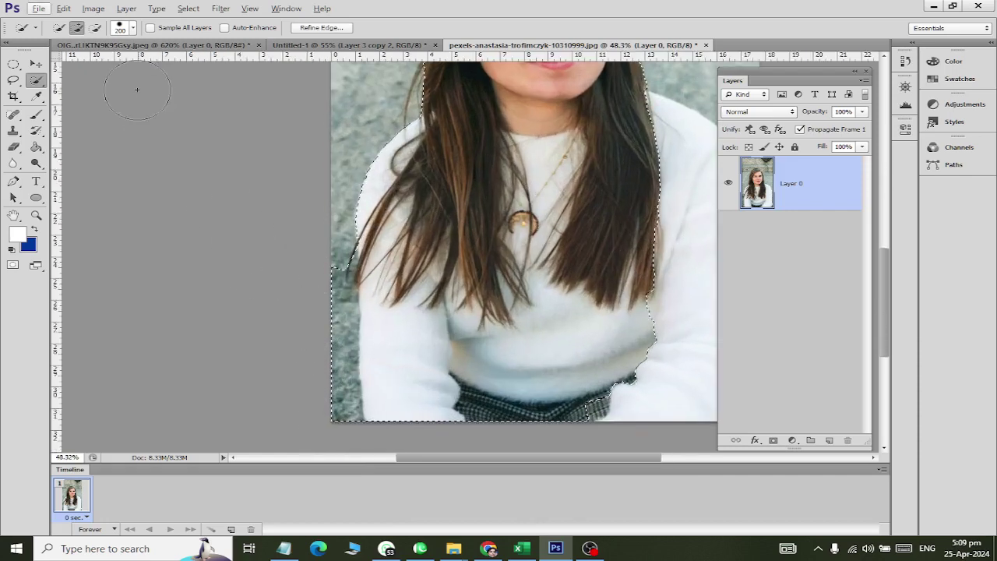
{"action": "left_click", "coordinate": [95, 28]}
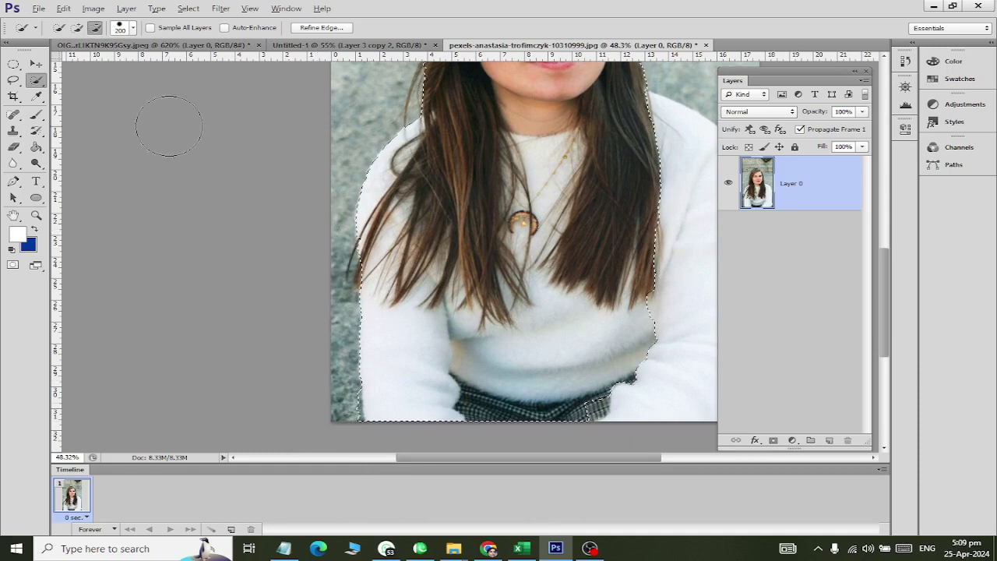
{"action": "left_click", "coordinate": [76, 28]}
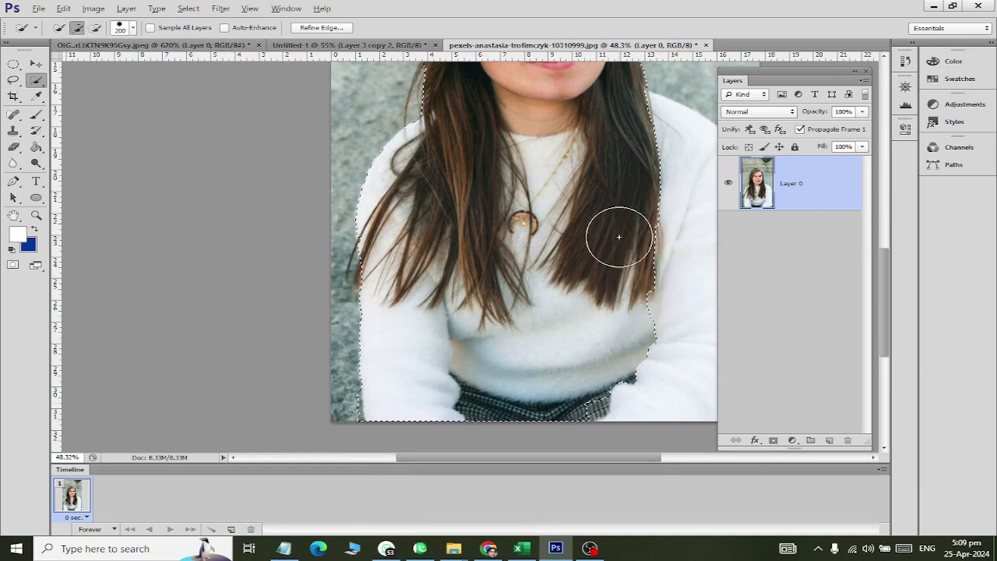
{"action": "left_click_drag", "start_coordinate": [677, 330], "coordinate": [689, 159]}
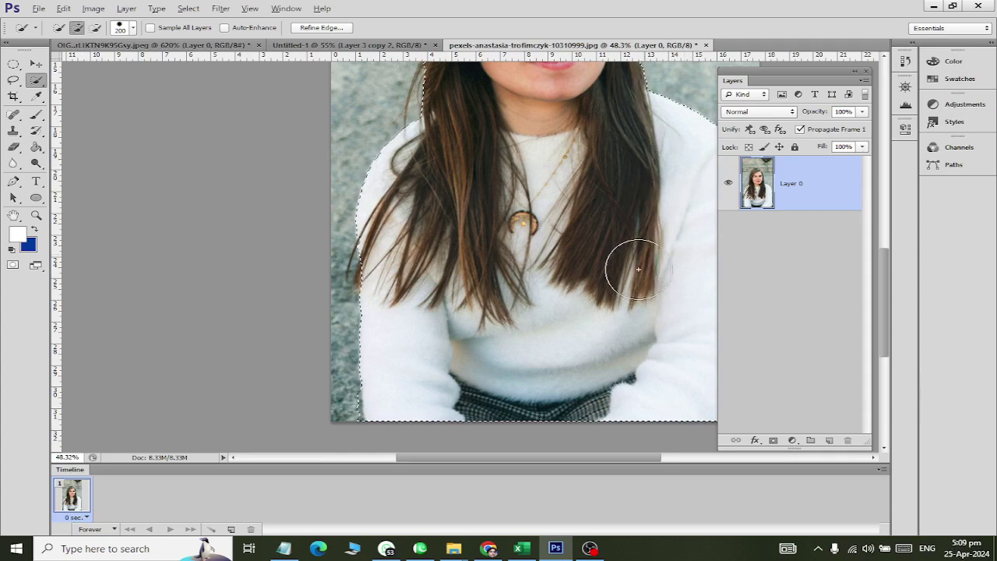
- Subtract the bulge of stone wall beside the right side of the woman's head from the selection with a 70 px brush
{"action": "scroll", "coordinate": [527, 361], "scroll_direction": "down", "scroll_amount": 2, "text": "alt"}
{"action": "scroll", "coordinate": [564, 82], "scroll_direction": "up", "scroll_amount": 8, "text": "alt"}
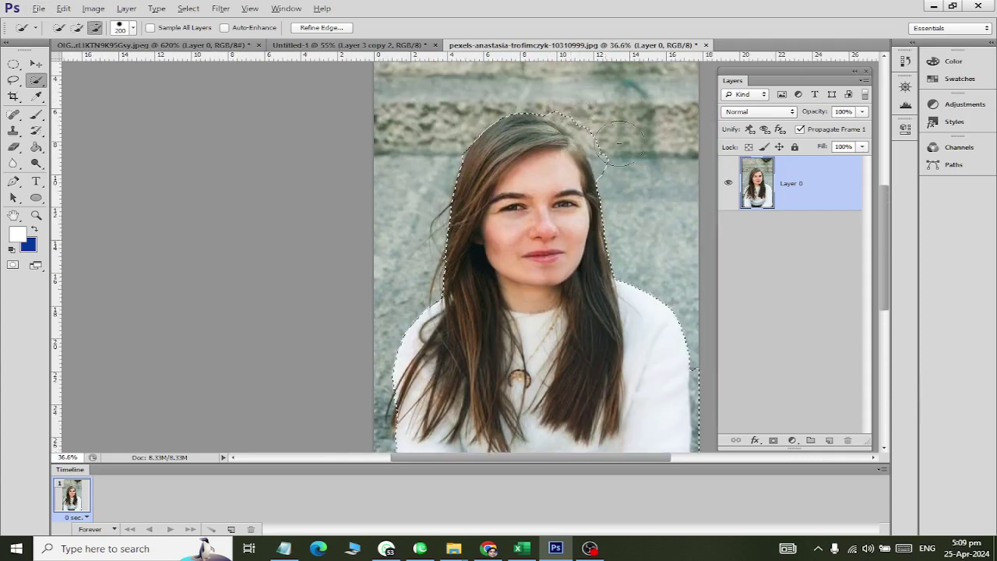
{"action": "scroll", "coordinate": [517, 131], "scroll_direction": "up", "scroll_amount": 2, "text": "alt"}
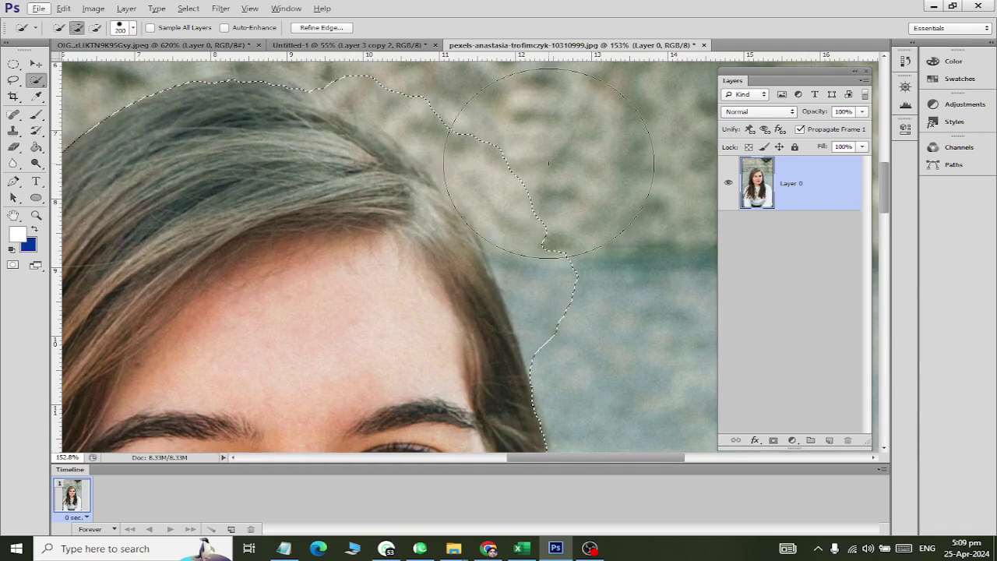
{"action": "mouse_move", "coordinate": [549, 163]}
{"action": "left_mouse_down"}
{"action": "mouse_move", "coordinate": [512, 144]}
{"action": "mouse_move", "coordinate": [545, 200]}
{"action": "left_mouse_up"}
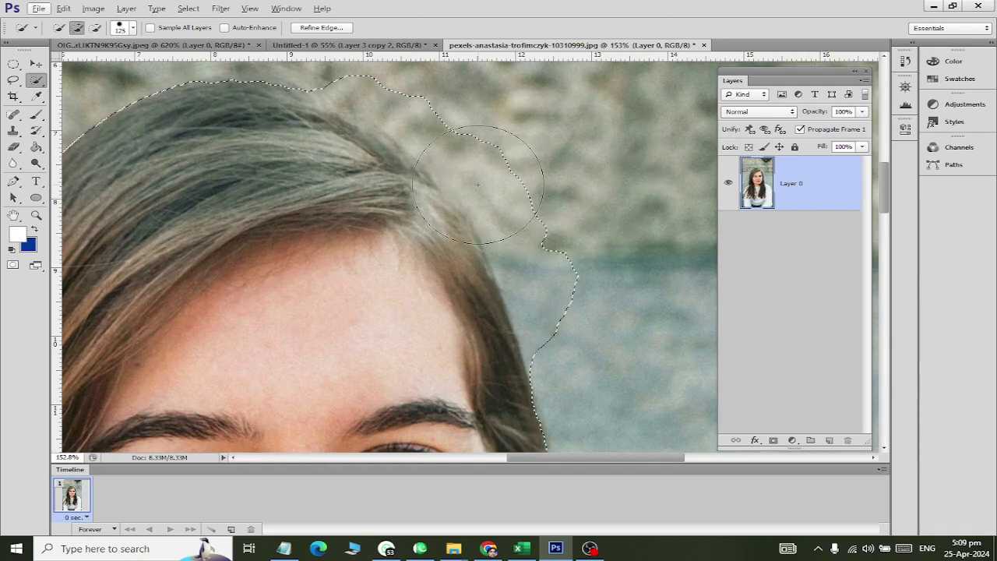
{"action": "key", "text": "bracketleft"}
{"action": "key", "text": "bracketleft"}
{"action": "key", "text": "bracketleft"}
{"action": "key", "text": "bracketleft"}
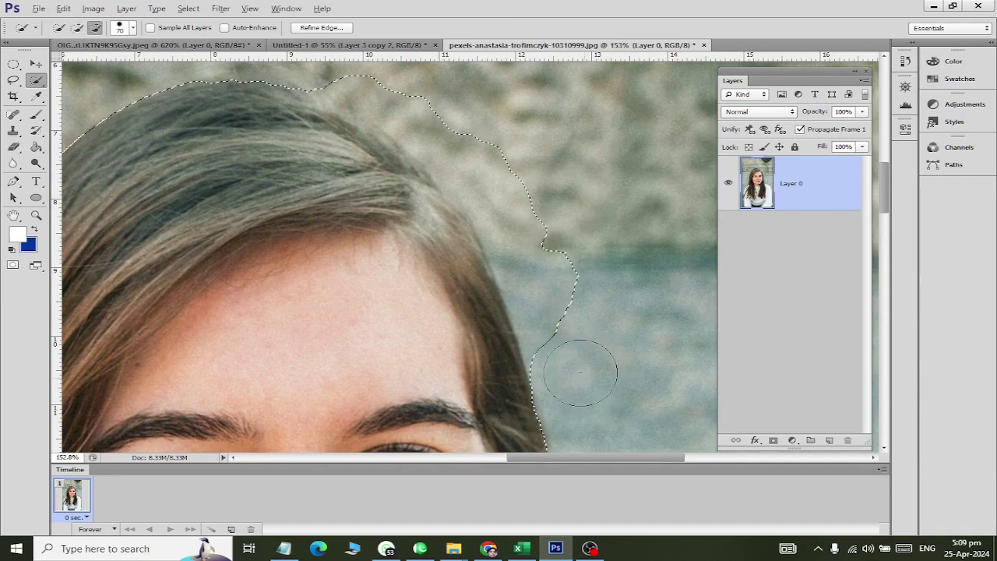
{"action": "left_click_drag", "start_coordinate": [583, 366], "coordinate": [549, 266]}
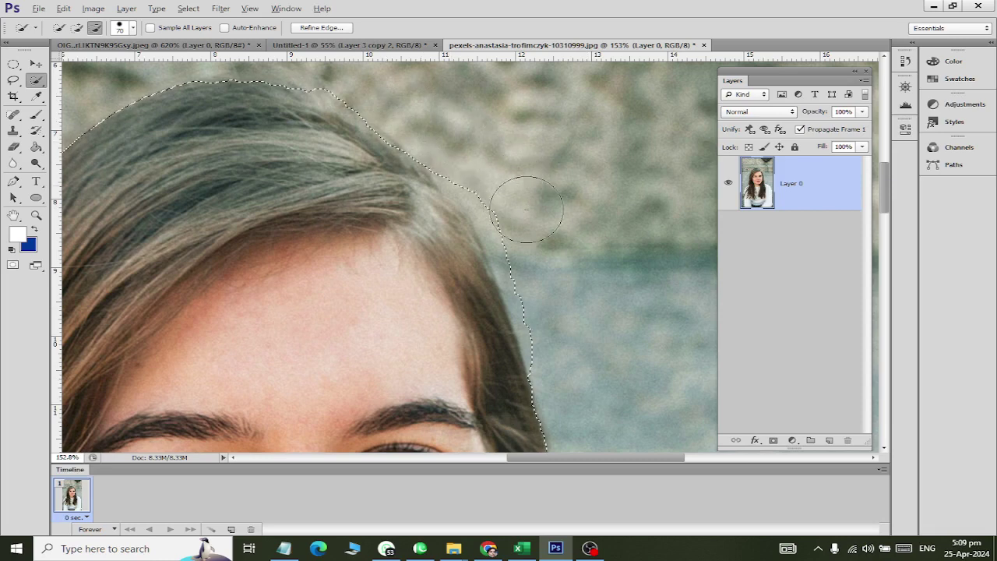
- Subtract the remaining background fringe along the right edge of the hair to tighten the selection
{"action": "left_click_drag", "start_coordinate": [527, 209], "coordinate": [509, 180]}
{"action": "mouse_move", "coordinate": [532, 225]}
{"action": "left_mouse_down"}
{"action": "mouse_move", "coordinate": [479, 155]}
{"action": "mouse_move", "coordinate": [516, 237]}
{"action": "left_mouse_up"}
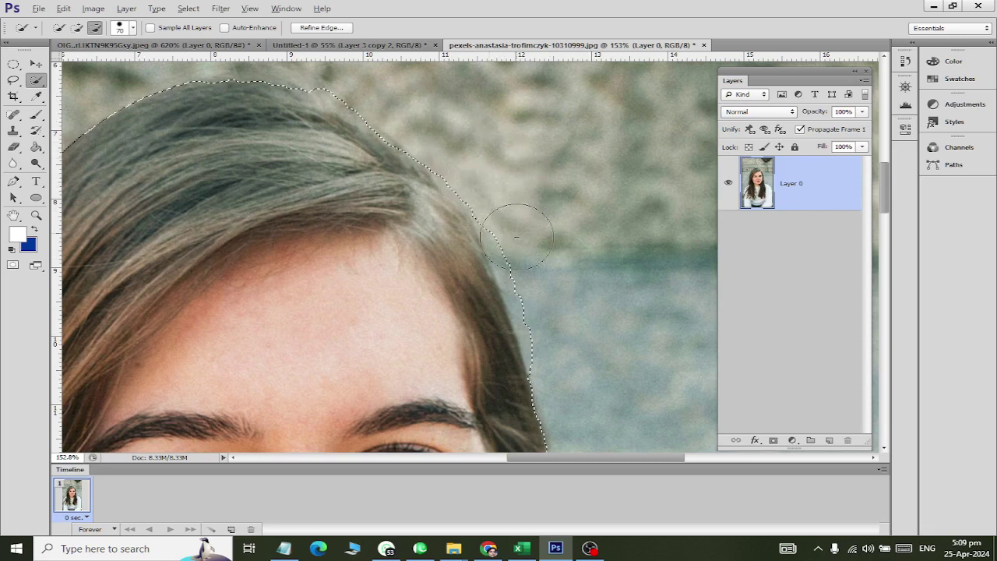
{"action": "left_click_drag", "start_coordinate": [579, 380], "coordinate": [534, 273]}
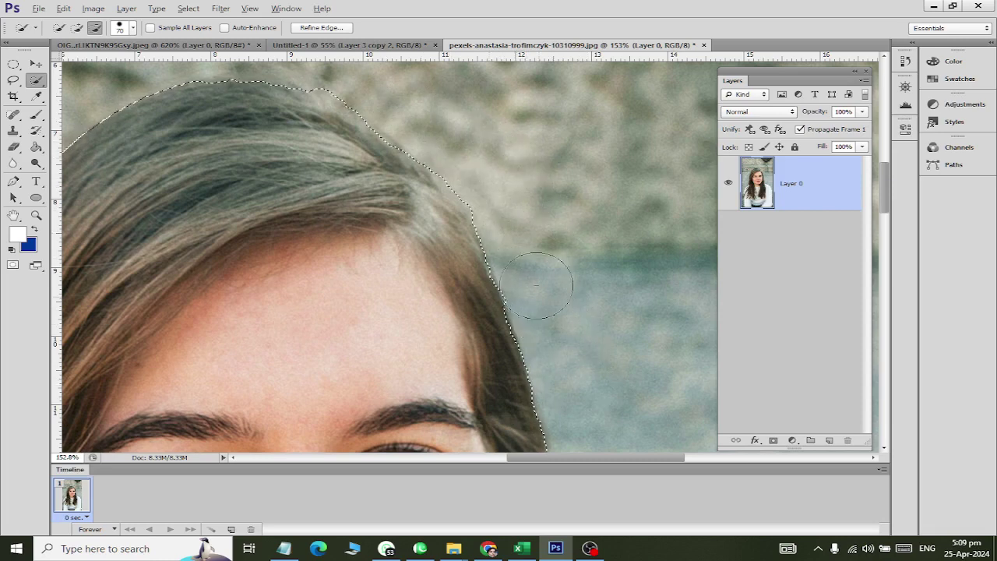
- Copy the selected woman and paste her into the Untitled-1 document as a new layer
{"action": "scroll", "coordinate": [318, 215], "scroll_direction": "down", "scroll_amount": 2}
{"action": "scroll", "coordinate": [318, 214], "scroll_direction": "down", "scroll_amount": 3}
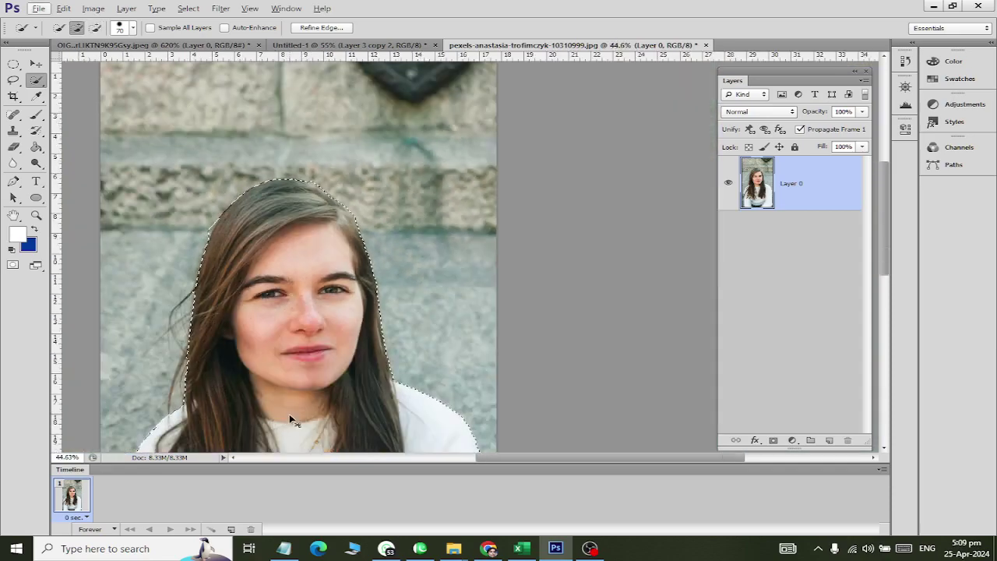
{"action": "left_click", "coordinate": [190, 45]}
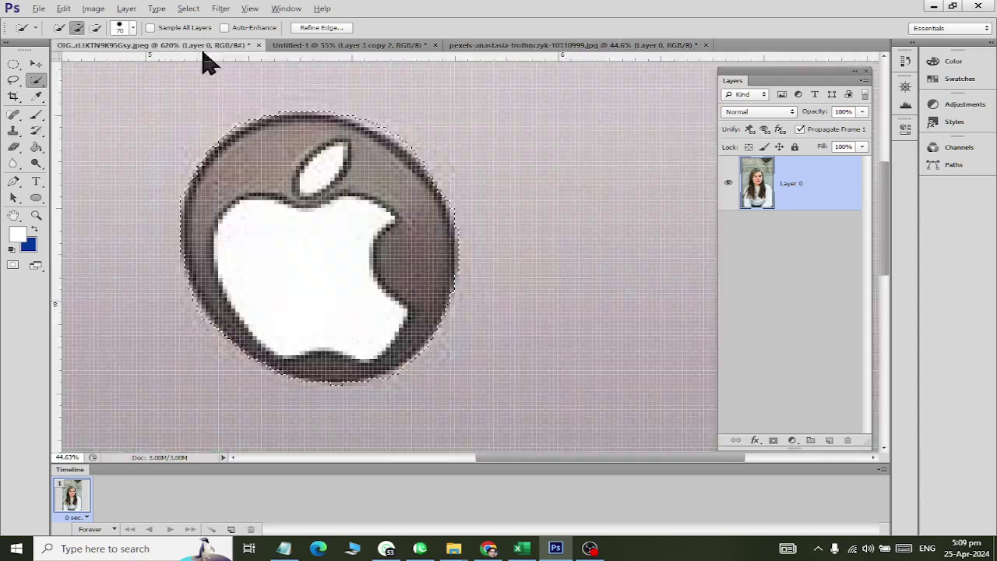
{"action": "left_click", "coordinate": [343, 45]}
{"action": "scroll", "coordinate": [355, 193], "scroll_direction": "down", "scroll_amount": 2}
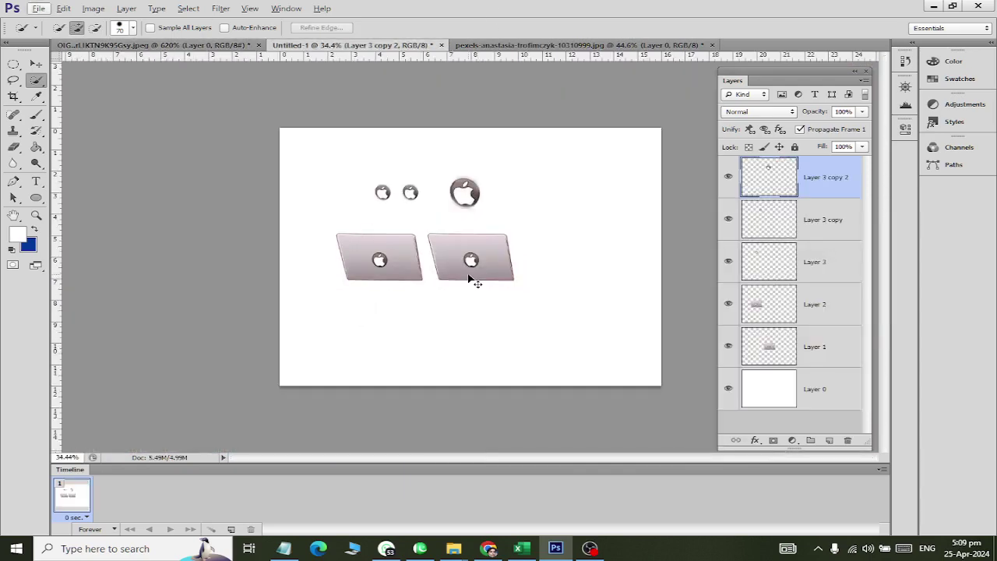
{"action": "key", "text": "ctrl+v"}
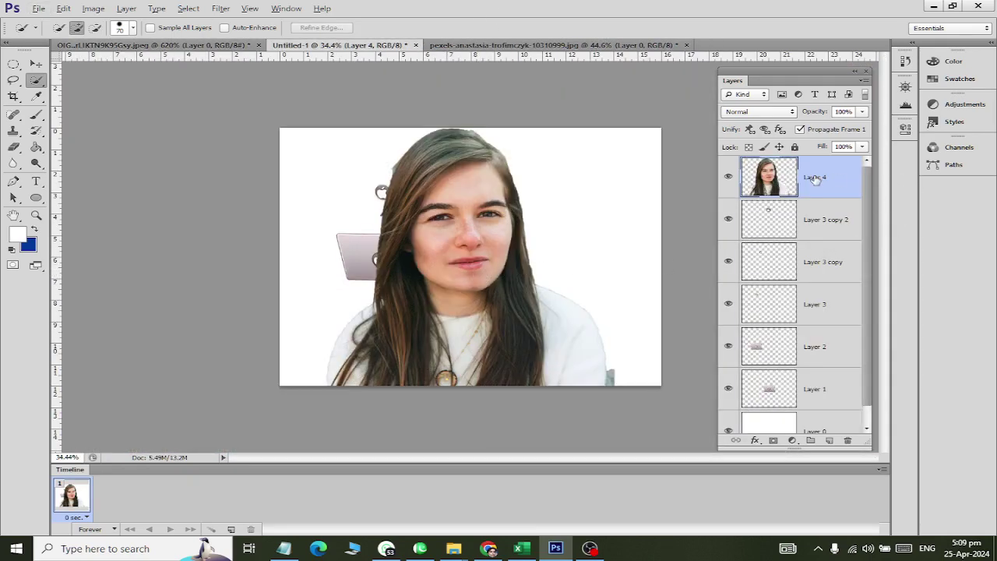
- Scale the pasted woman to 44.58%, move her to the canvas's lower-right corner, and apply the transformation
{"action": "key", "text": "ctrl+t"}
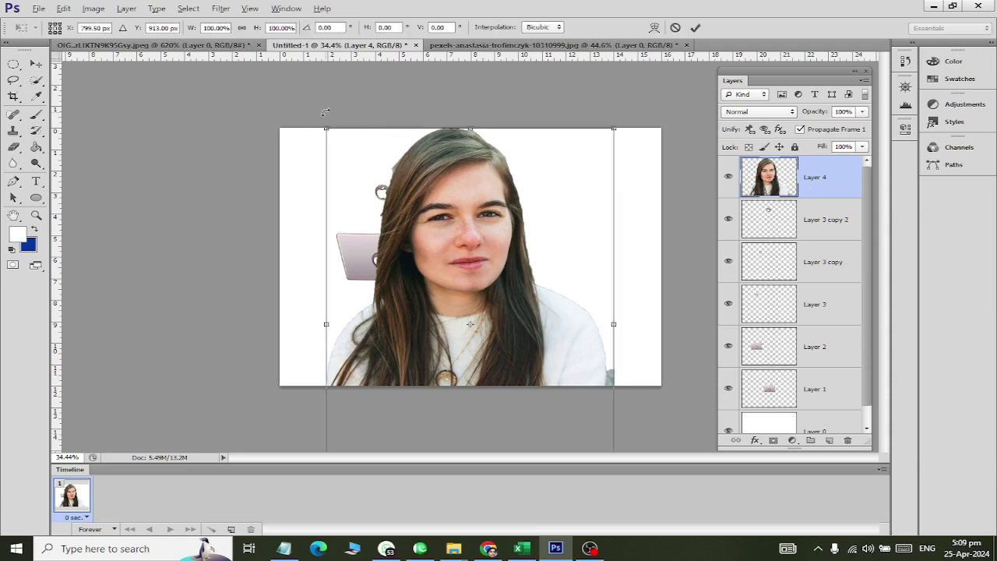
{"action": "left_click_drag", "start_coordinate": [324, 131], "coordinate": [406, 237]}
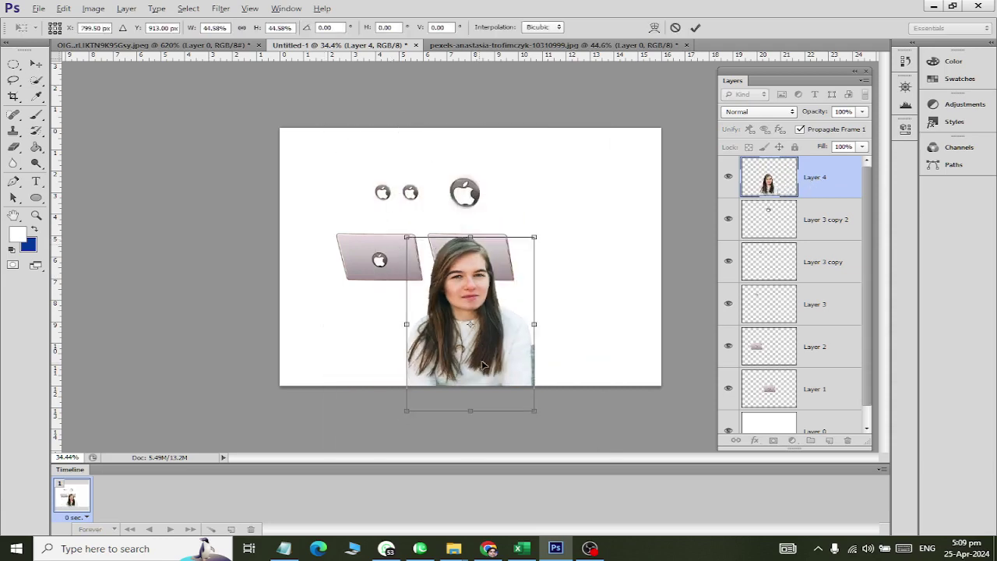
{"action": "left_click_drag", "start_coordinate": [483, 364], "coordinate": [611, 343]}
{"action": "left_click", "coordinate": [36, 64]}
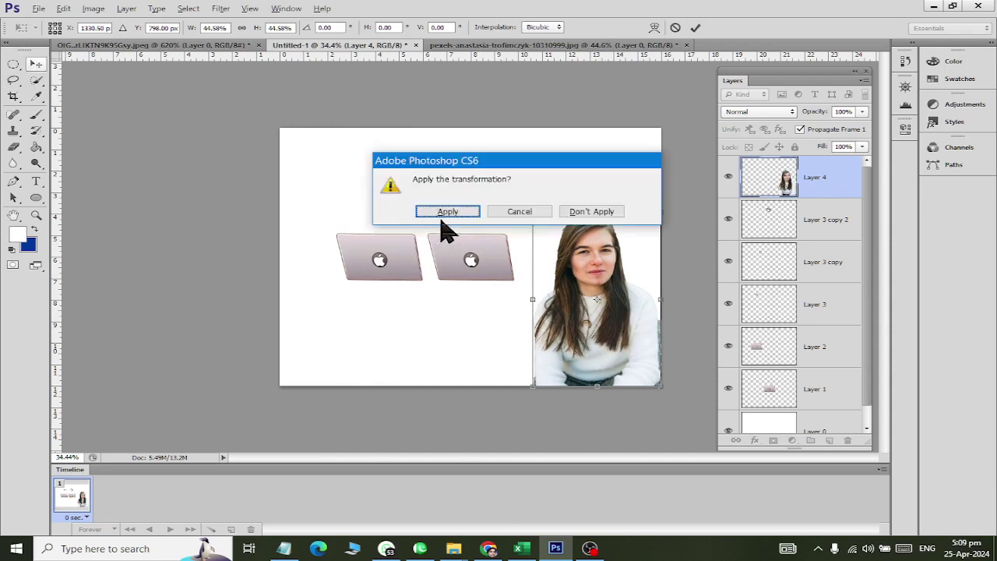
{"action": "left_click", "coordinate": [473, 213]}
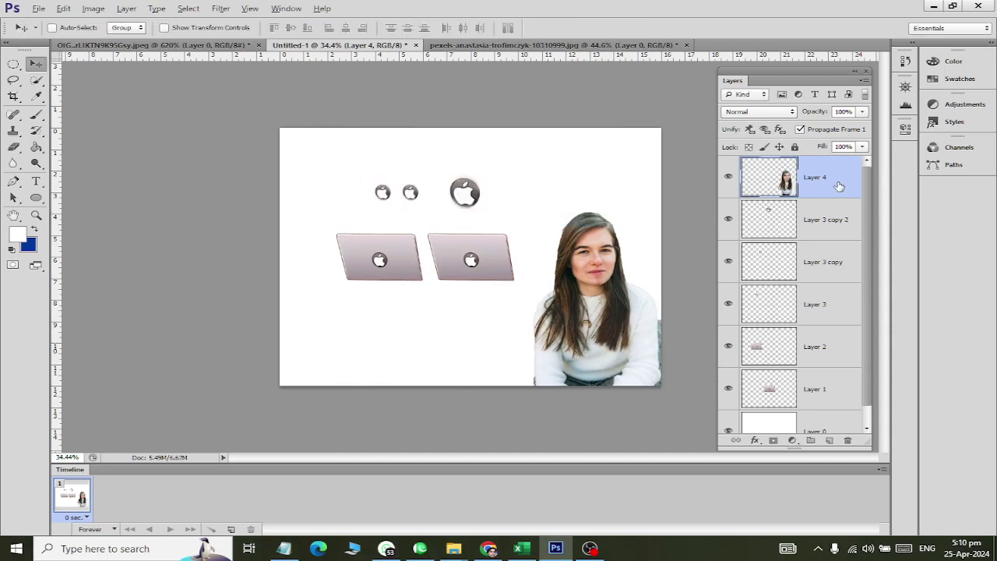
- Close the woman's portrait photo without saving its changes
{"action": "left_click", "coordinate": [477, 47]}
{"action": "key", "text": "ctrl+w"}
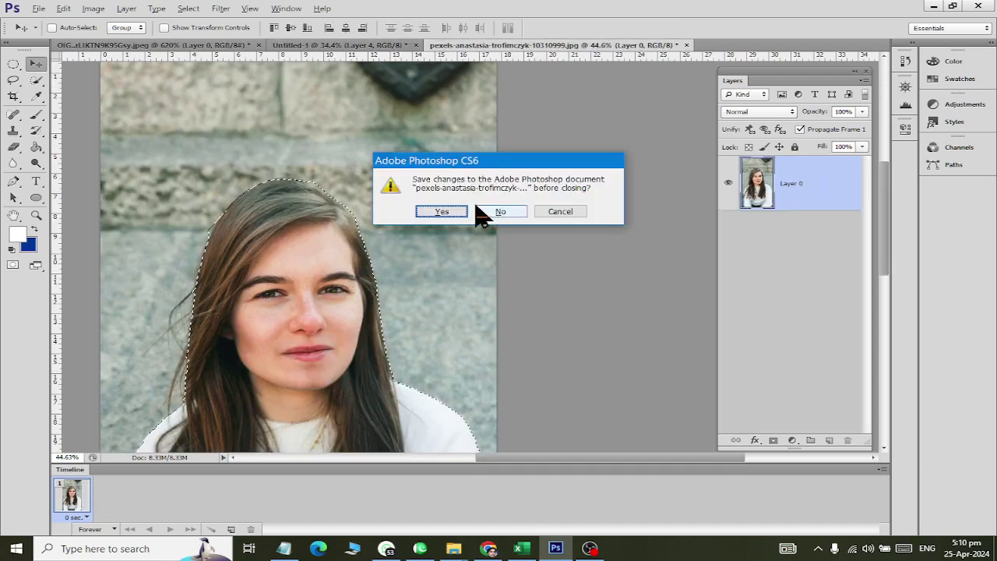
{"action": "left_click", "coordinate": [498, 212]}
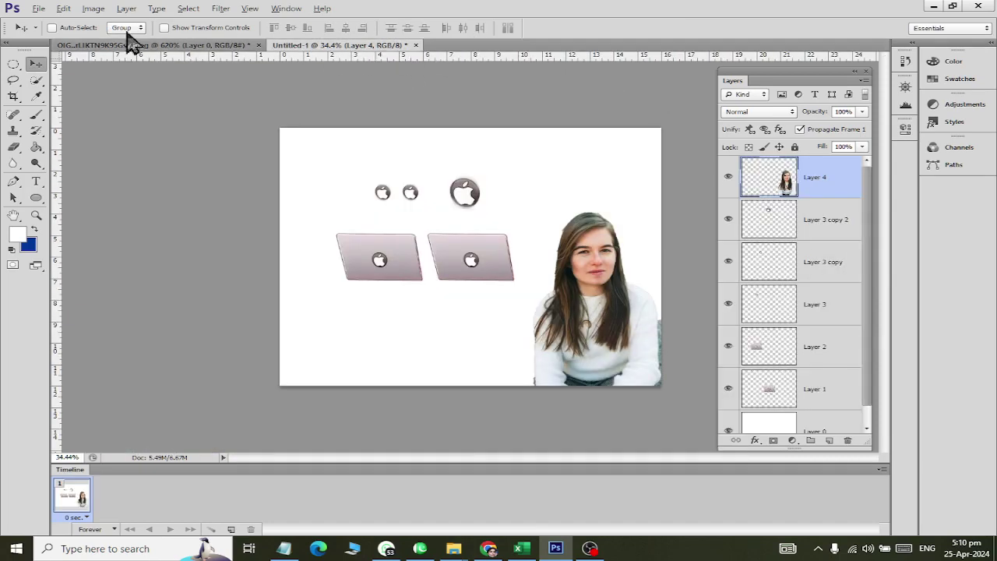
- Close the OIG JPEG illustration used for the apple logo without saving its changes
{"action": "left_click", "coordinate": [123, 45]}
{"action": "key", "text": "ctrl+w"}
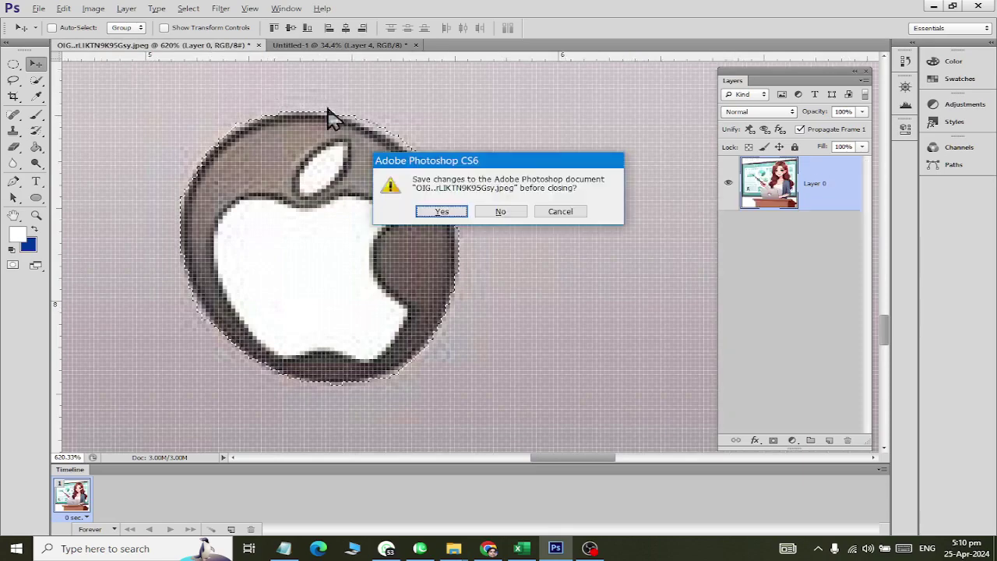
{"action": "left_click", "coordinate": [500, 212]}
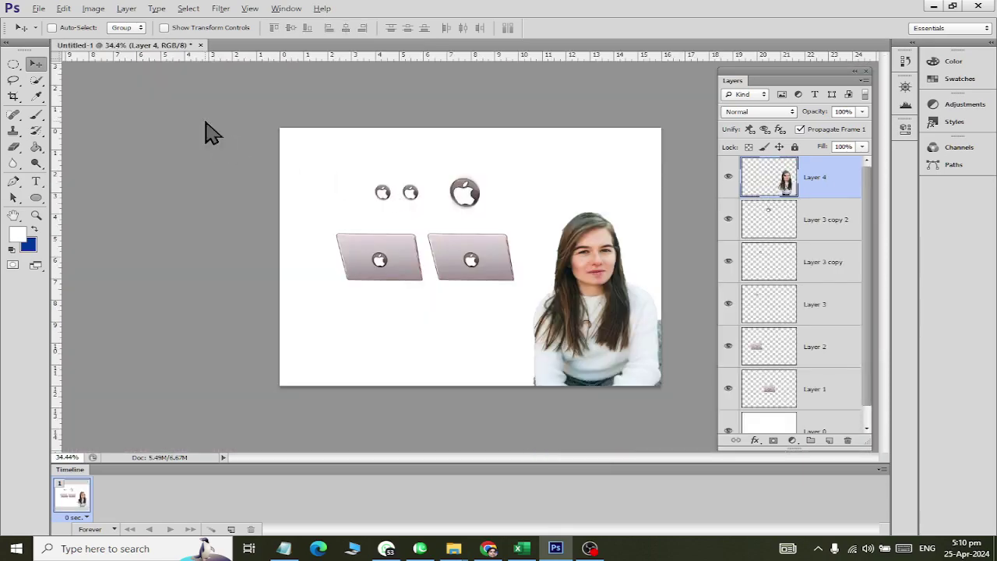
- Open web design.jpg from the latest folder and convert its locked background into the editable layer Layer 0
{"action": "key", "text": "ctrl+o"}
{"action": "left_click", "coordinate": [400, 268]}
{"action": "scroll", "coordinate": [397, 269], "scroll_direction": "down", "scroll_amount": 3}
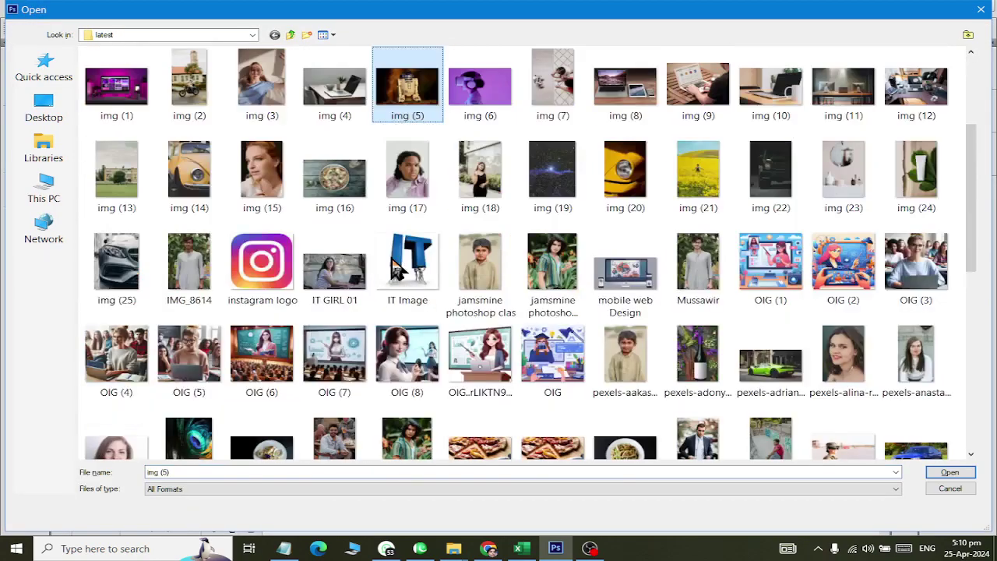
{"action": "scroll", "coordinate": [393, 259], "scroll_direction": "down", "scroll_amount": 2}
{"action": "scroll", "coordinate": [394, 273], "scroll_direction": "down", "scroll_amount": 4}
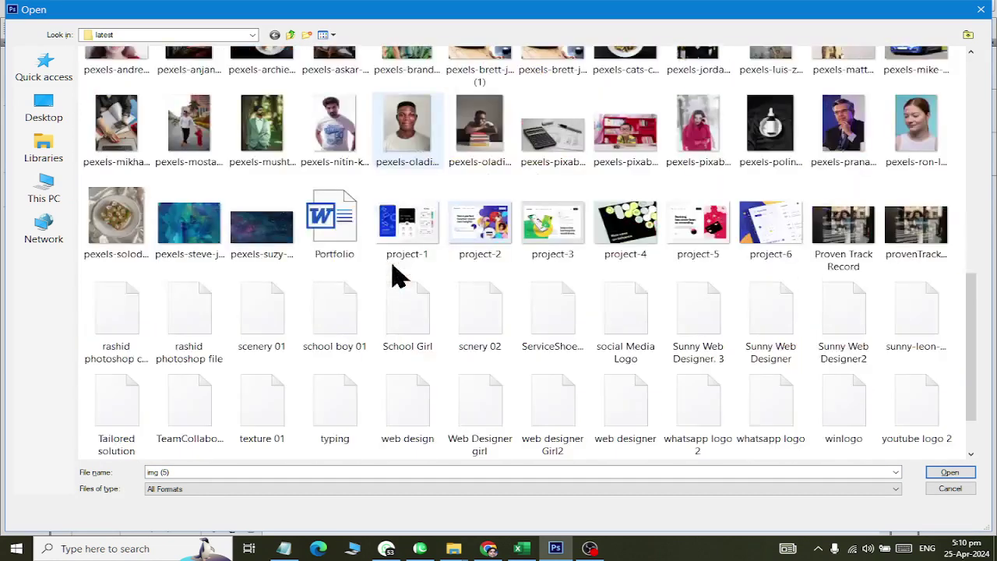
{"action": "scroll", "coordinate": [393, 273], "scroll_direction": "up", "scroll_amount": 2}
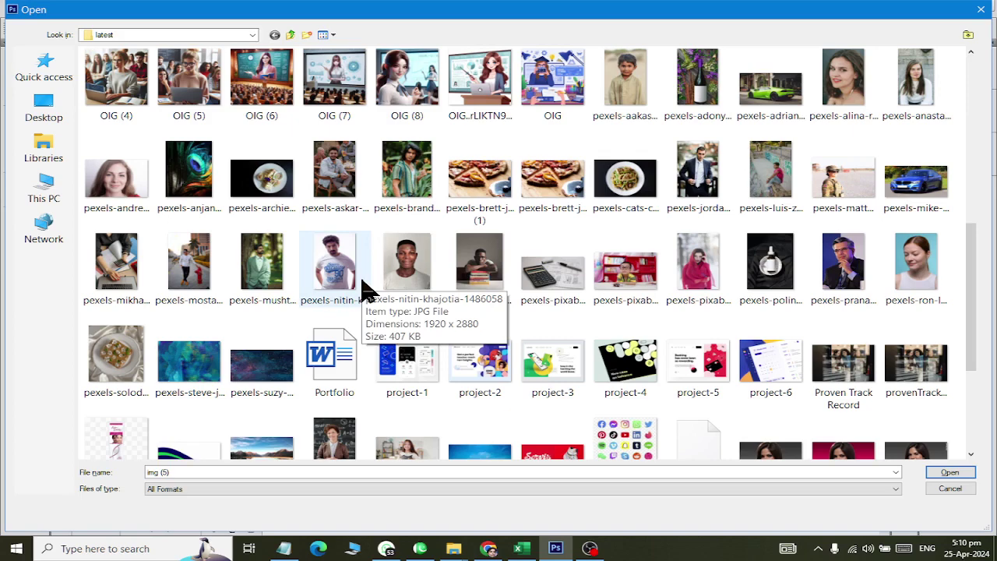
{"action": "scroll", "coordinate": [545, 179], "scroll_direction": "down", "scroll_amount": 2}
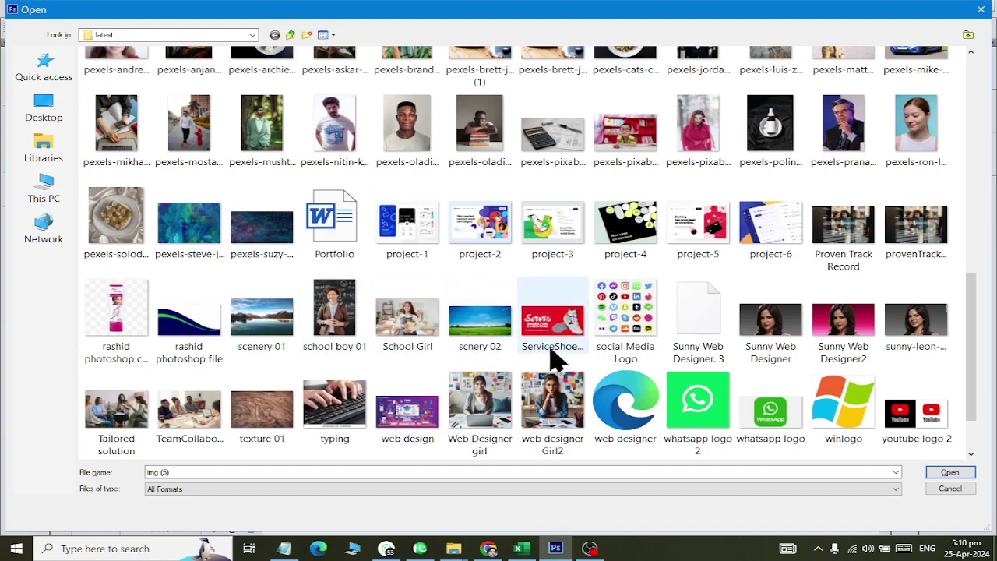
{"action": "double_click", "coordinate": [401, 414]}
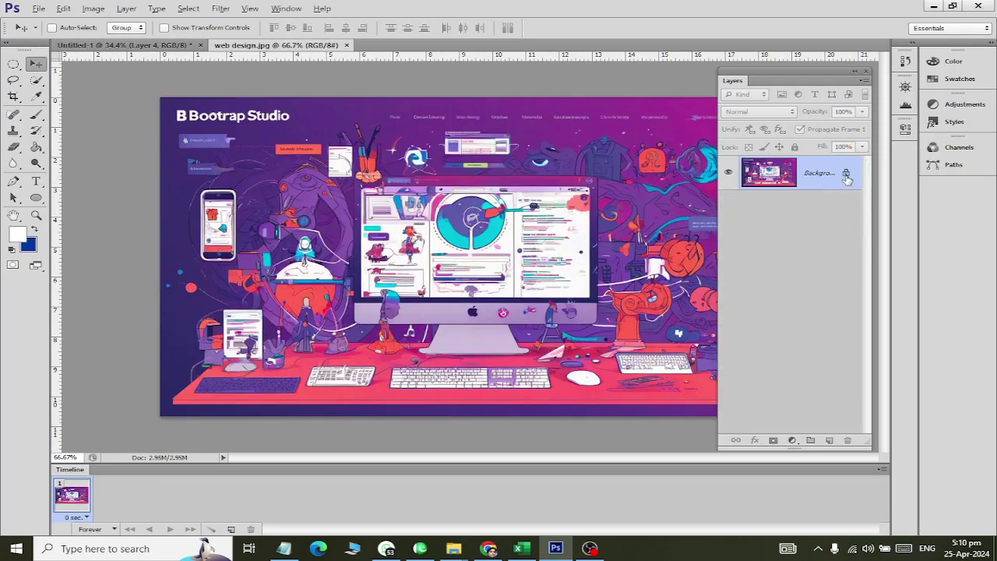
{"action": "double_click", "coordinate": [847, 174]}
{"action": "left_click", "coordinate": [663, 176]}
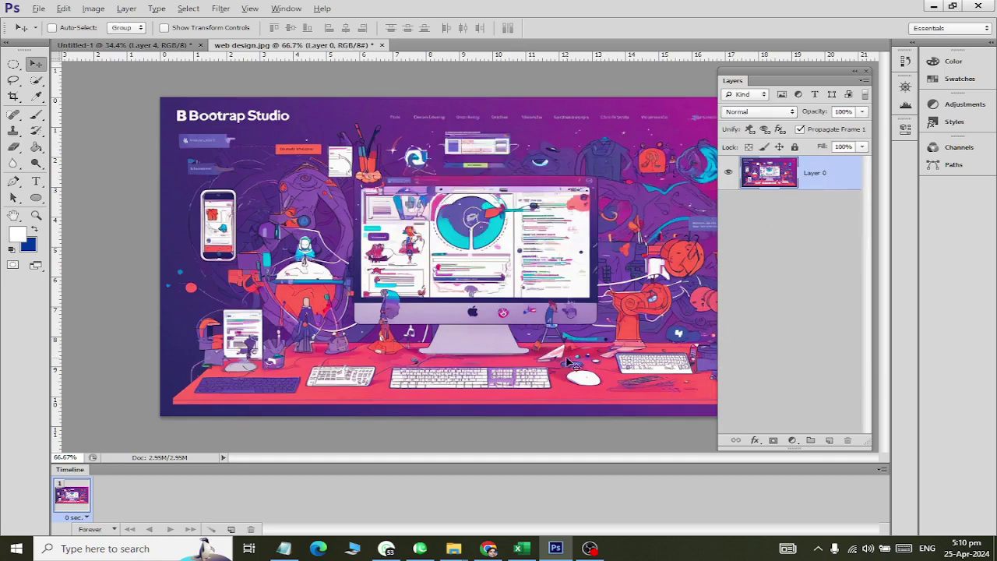
- Select the large desktop monitor, without its stand, using the Rectangular Marquee tool
{"action": "right_click", "coordinate": [13, 80]}
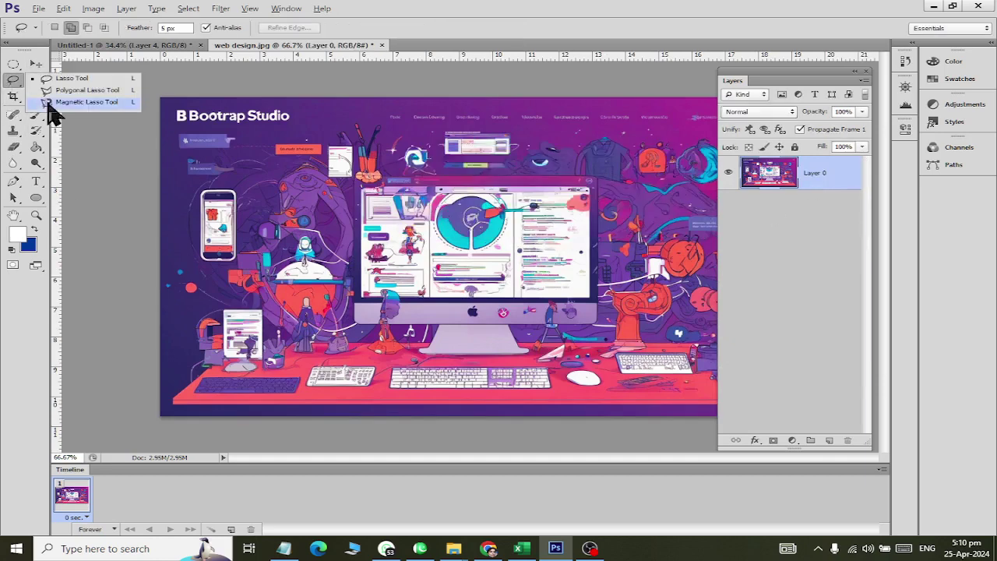
{"action": "left_click", "coordinate": [78, 91]}
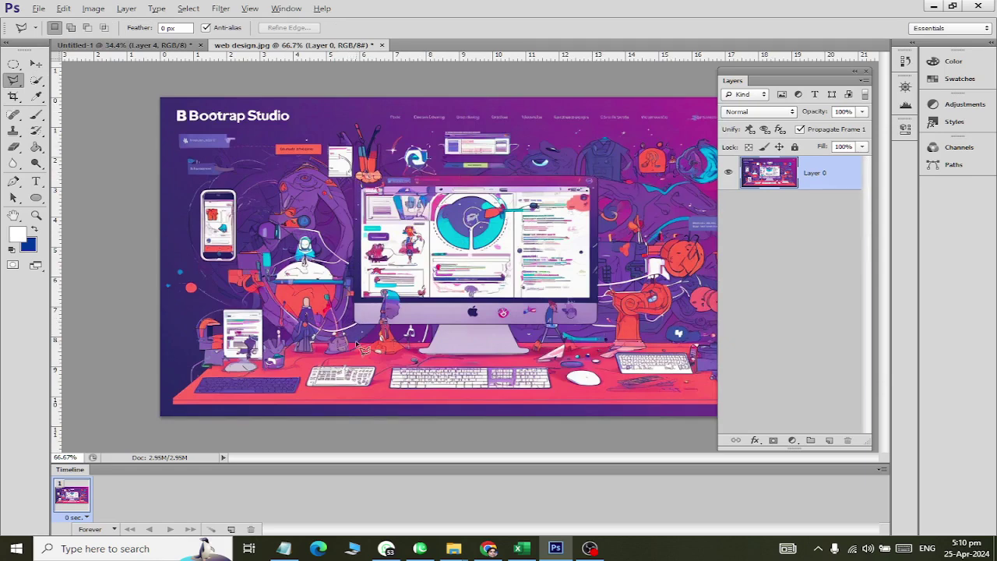
{"action": "right_click", "coordinate": [13, 64]}
{"action": "left_click", "coordinate": [48, 64]}
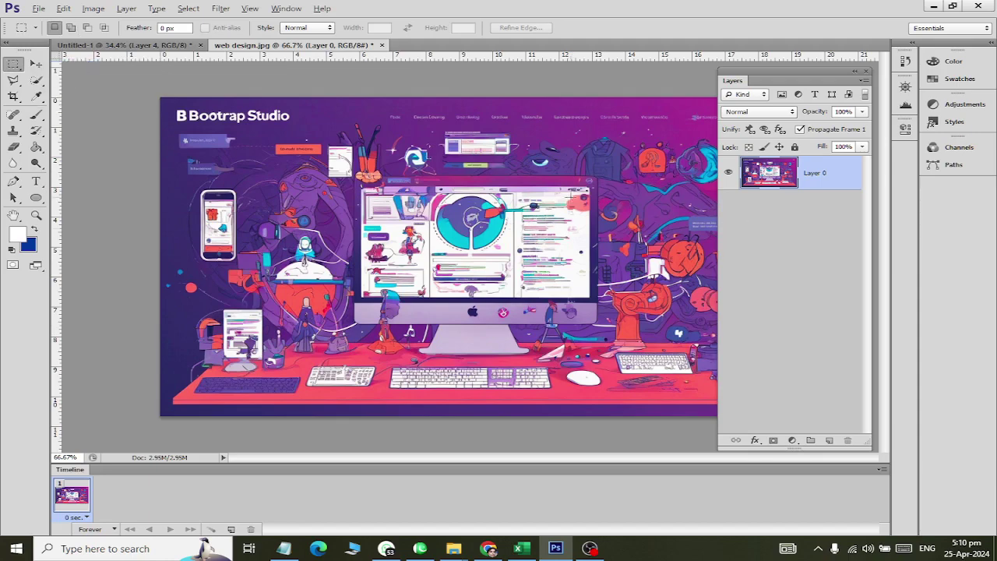
{"action": "scroll", "coordinate": [464, 214], "scroll_direction": "up", "scroll_amount": 2}
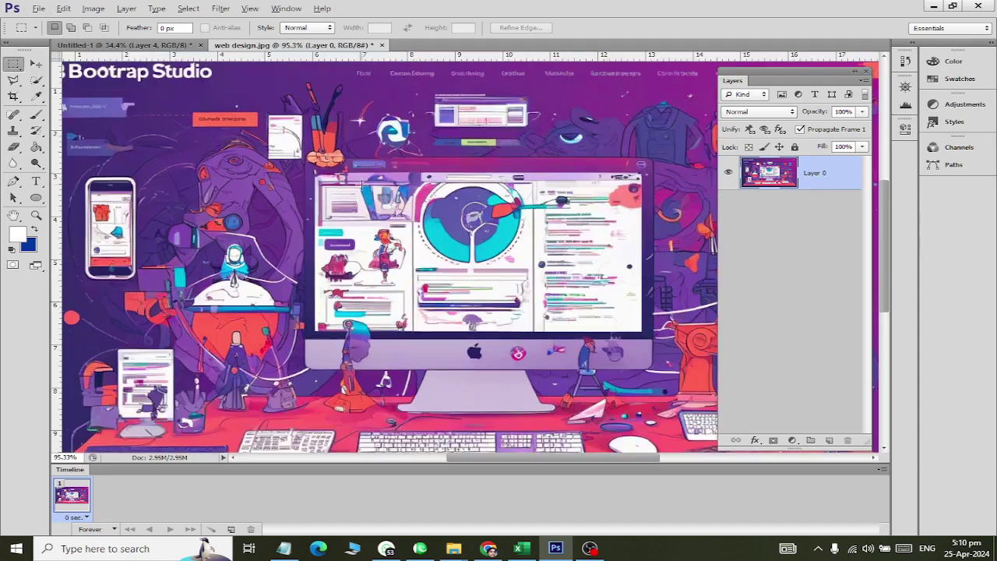
{"action": "left_click_drag", "start_coordinate": [306, 159], "coordinate": [654, 369]}
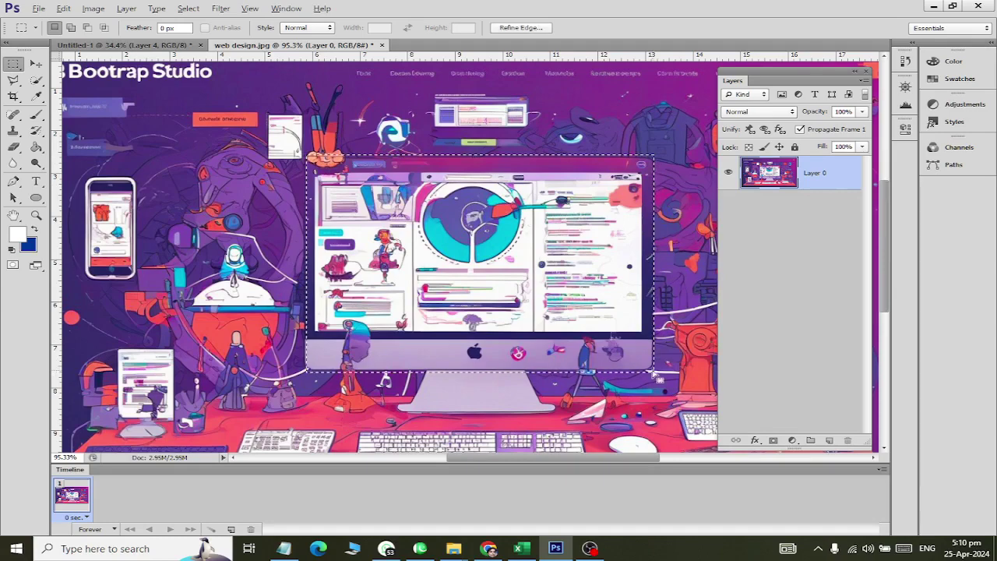
- Subtract the thin background strip above the monitor's top edge from the selection
{"action": "scroll", "coordinate": [582, 125], "scroll_direction": "up", "scroll_amount": 3}
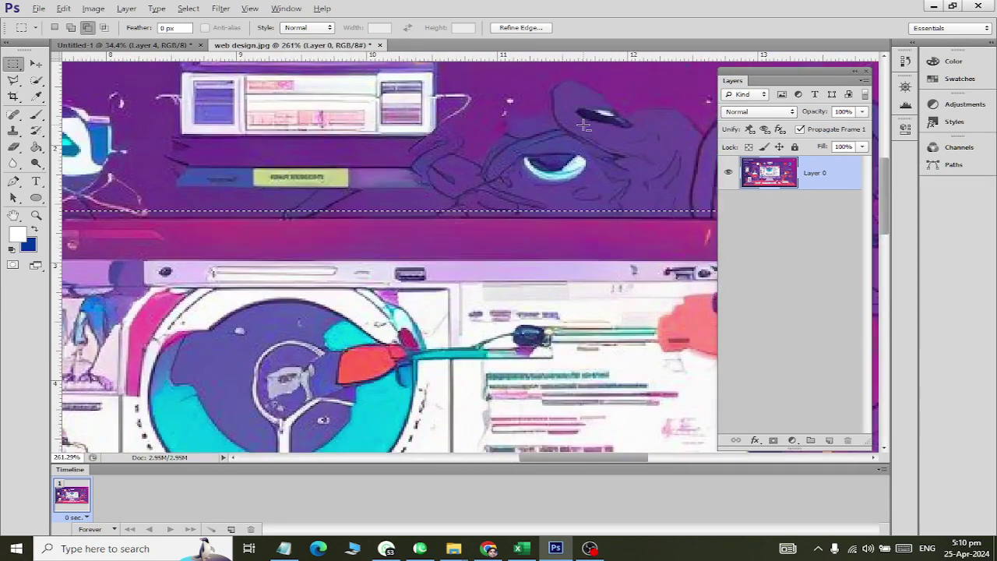
{"action": "scroll", "coordinate": [582, 125], "scroll_direction": "down", "scroll_amount": 2}
{"action": "scroll", "coordinate": [328, 189], "scroll_direction": "left", "scroll_amount": 3}
{"action": "scroll", "coordinate": [327, 190], "scroll_direction": "left", "scroll_amount": 2}
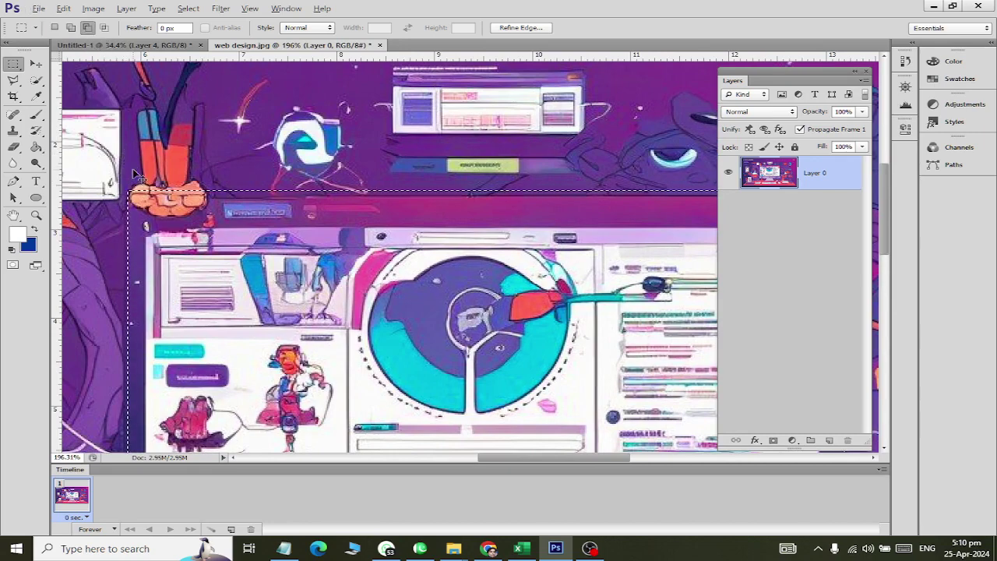
{"action": "scroll", "coordinate": [128, 156], "scroll_direction": "right", "scroll_amount": 4}
{"action": "scroll", "coordinate": [139, 165], "scroll_direction": "down", "scroll_amount": 1}
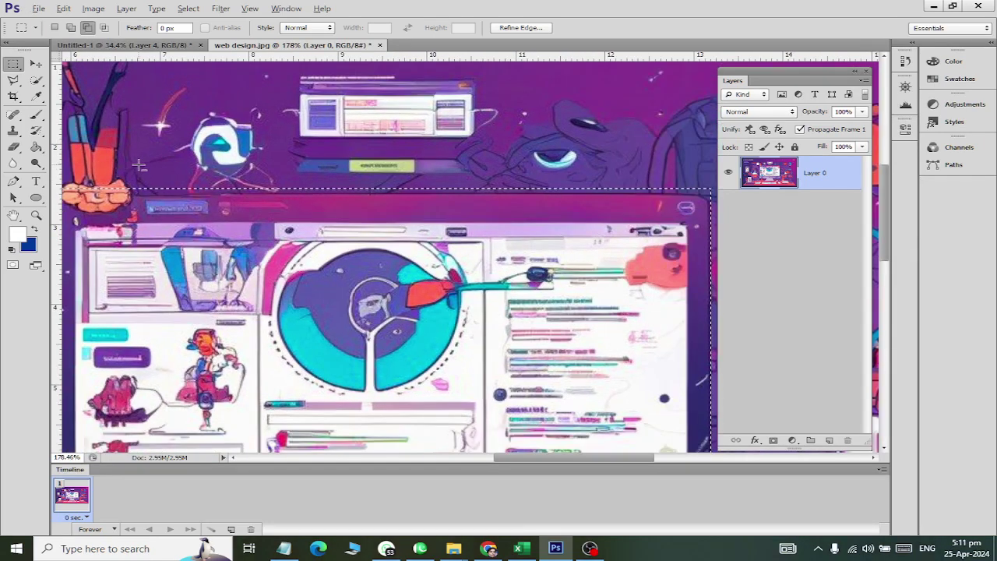
{"action": "scroll", "coordinate": [139, 165], "scroll_direction": "up", "scroll_amount": 3}
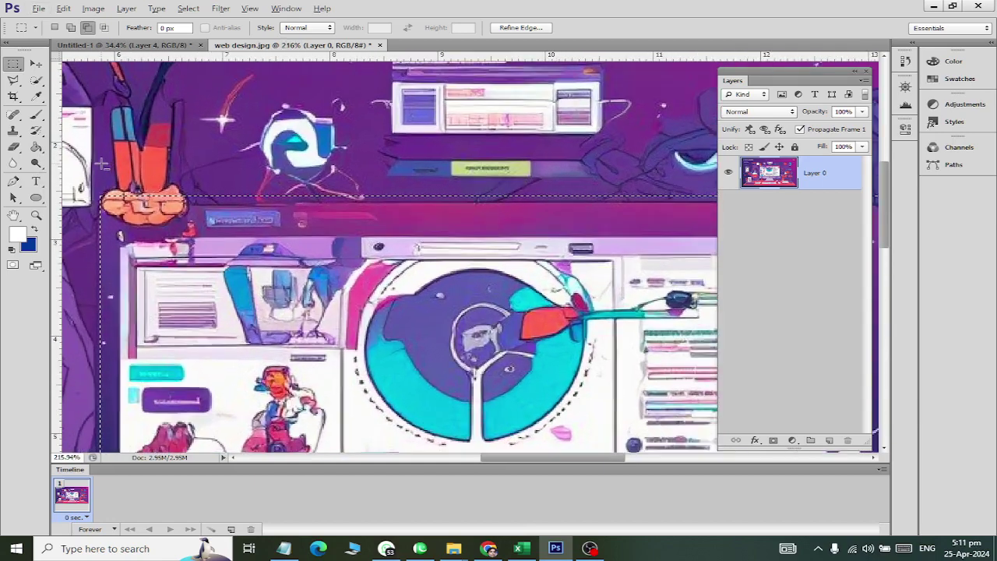
{"action": "left_click_drag", "start_coordinate": [102, 163], "coordinate": [873, 204]}
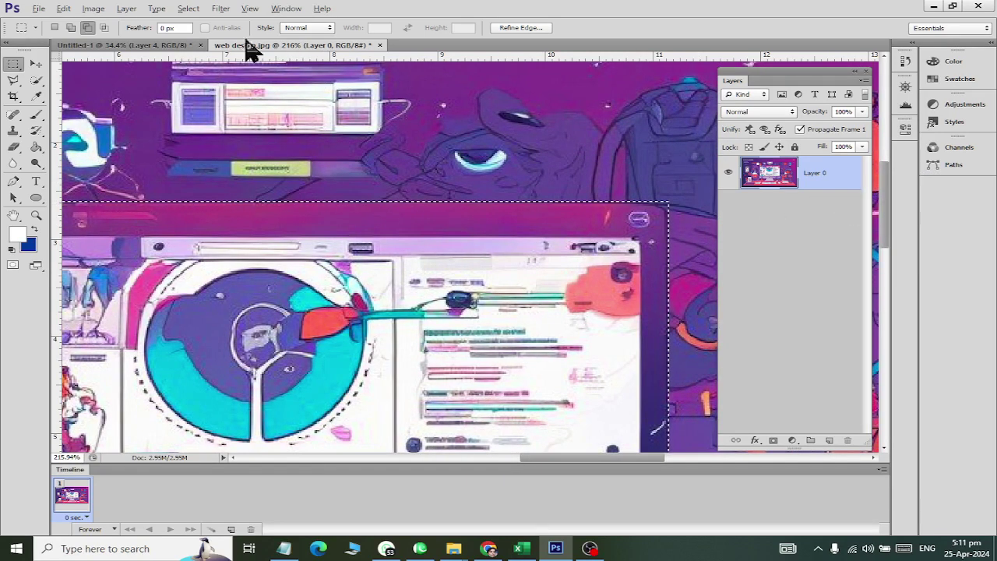
- Subtract small rectangles at the monitor's upper-right corner so the selection follows its rounded shape
{"action": "scroll", "coordinate": [440, 230], "scroll_direction": "up", "scroll_amount": 3}
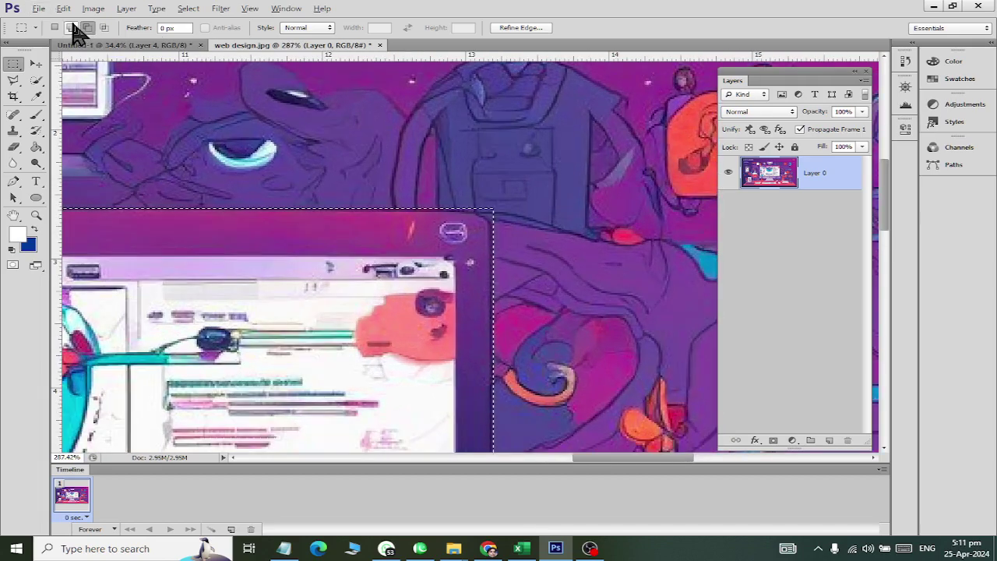
{"action": "scroll", "coordinate": [560, 204], "scroll_direction": "up", "scroll_amount": 3}
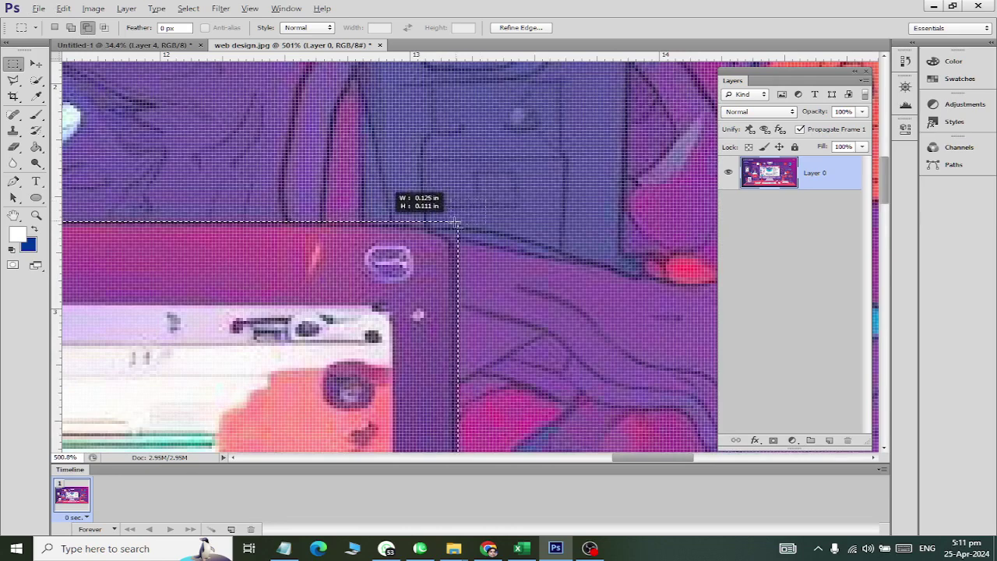
{"action": "left_click_drag", "start_coordinate": [450, 226], "coordinate": [429, 240]}
{"action": "scroll", "coordinate": [491, 230], "scroll_direction": "up", "scroll_amount": 2, "text": "alt"}
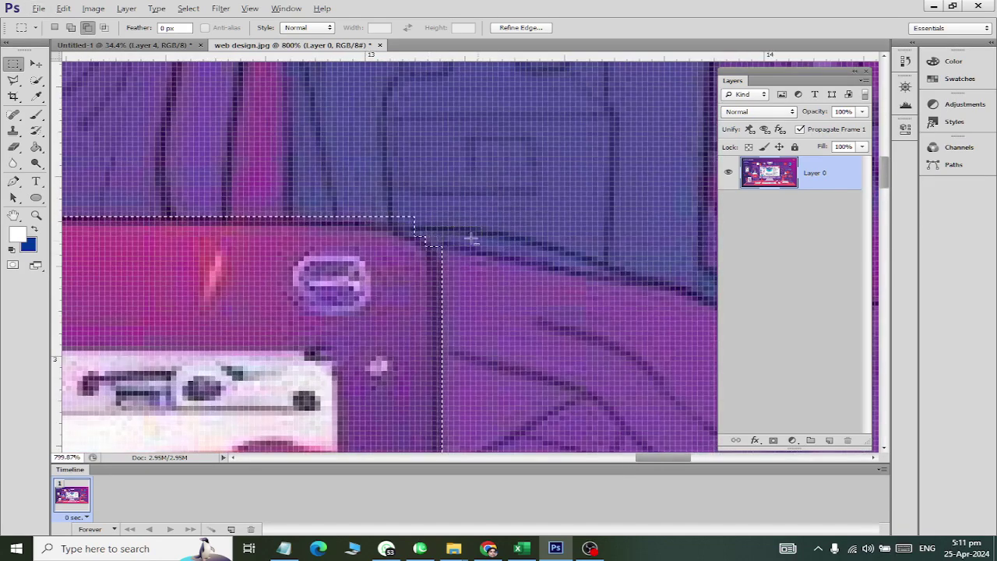
{"action": "left_click_drag", "start_coordinate": [426, 204], "coordinate": [407, 223]}
{"action": "scroll", "coordinate": [460, 213], "scroll_direction": "down", "scroll_amount": 4, "text": "alt"}
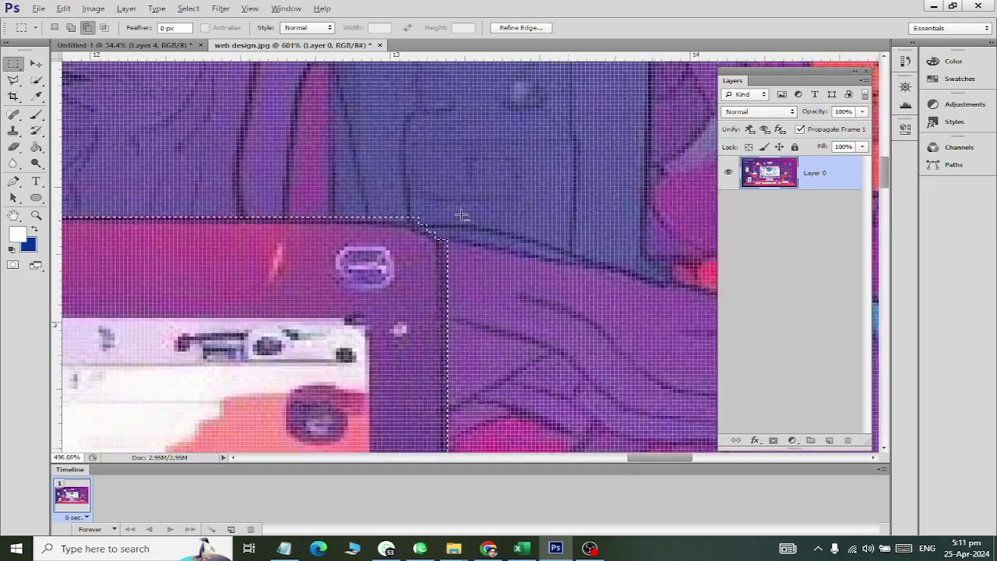
- Subtract the thin background strip along the monitor's bottom edge from the selection
{"action": "scroll", "coordinate": [466, 231], "scroll_direction": "down", "scroll_amount": 2, "text": "alt"}
{"action": "scroll", "coordinate": [436, 257], "scroll_direction": "down", "scroll_amount": 5}
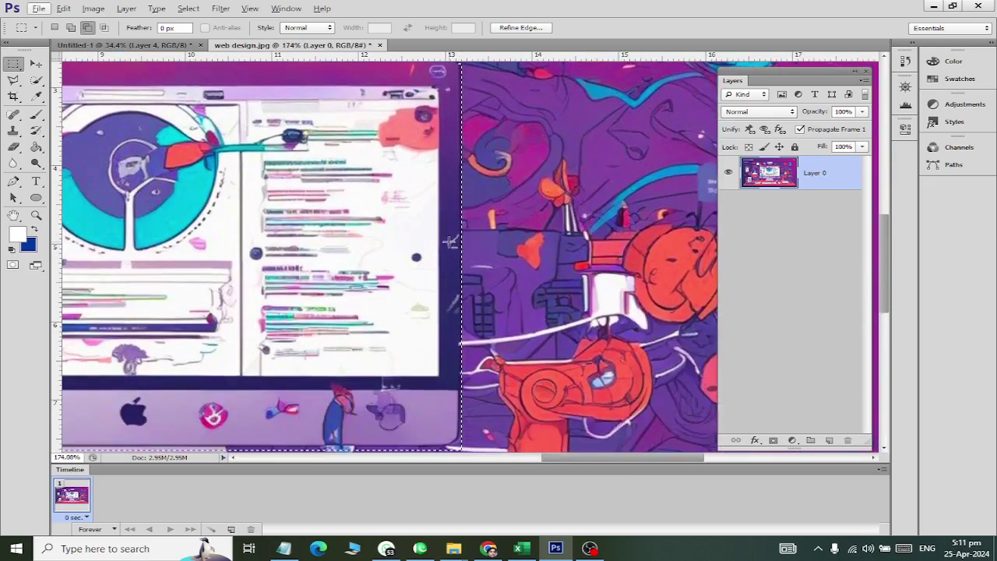
{"action": "scroll", "coordinate": [427, 268], "scroll_direction": "up", "scroll_amount": 4, "text": "alt"}
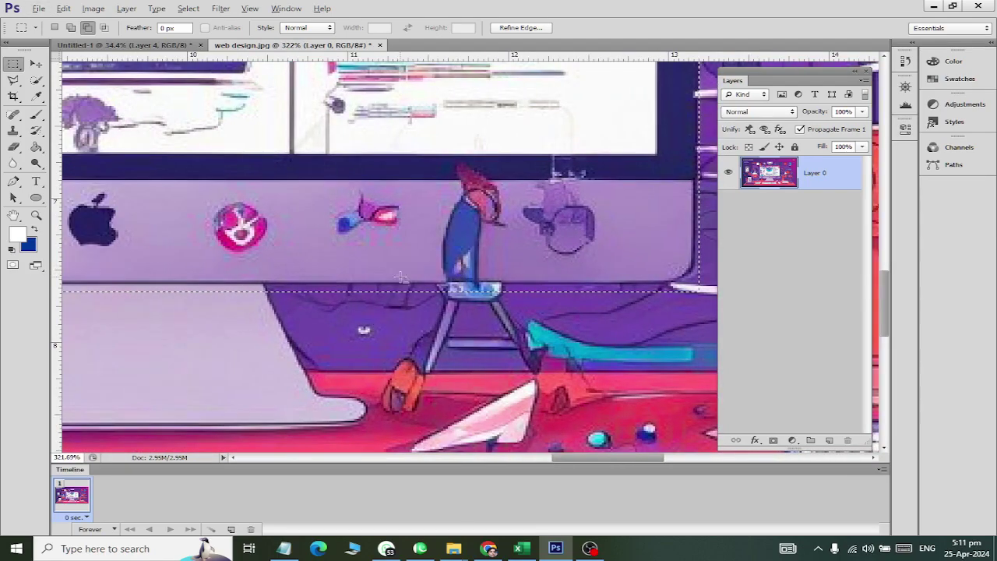
{"action": "scroll", "coordinate": [371, 290], "scroll_direction": "left", "scroll_amount": 10}
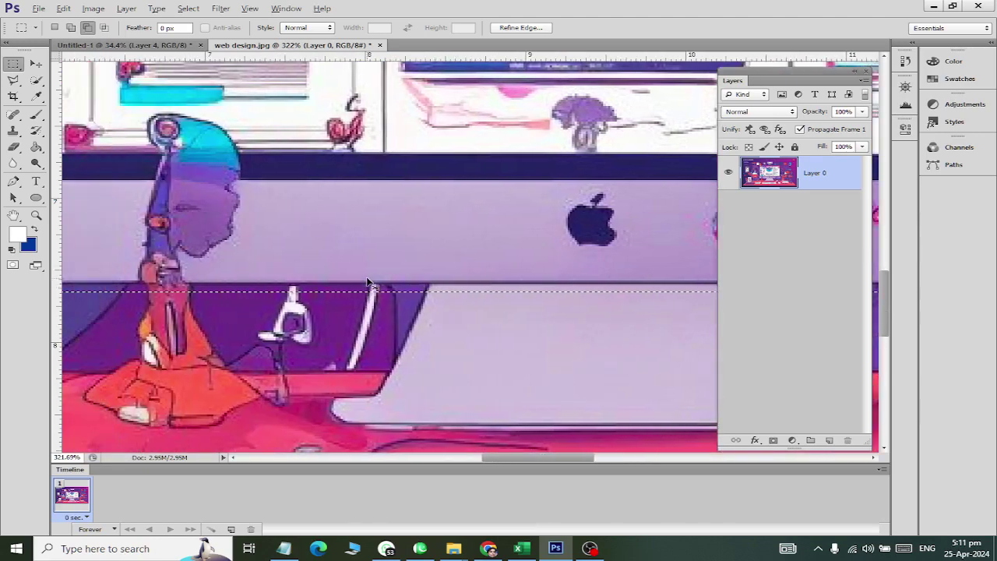
{"action": "scroll", "coordinate": [371, 284], "scroll_direction": "left", "scroll_amount": 1}
{"action": "scroll", "coordinate": [167, 304], "scroll_direction": "up", "scroll_amount": 2, "text": "alt"}
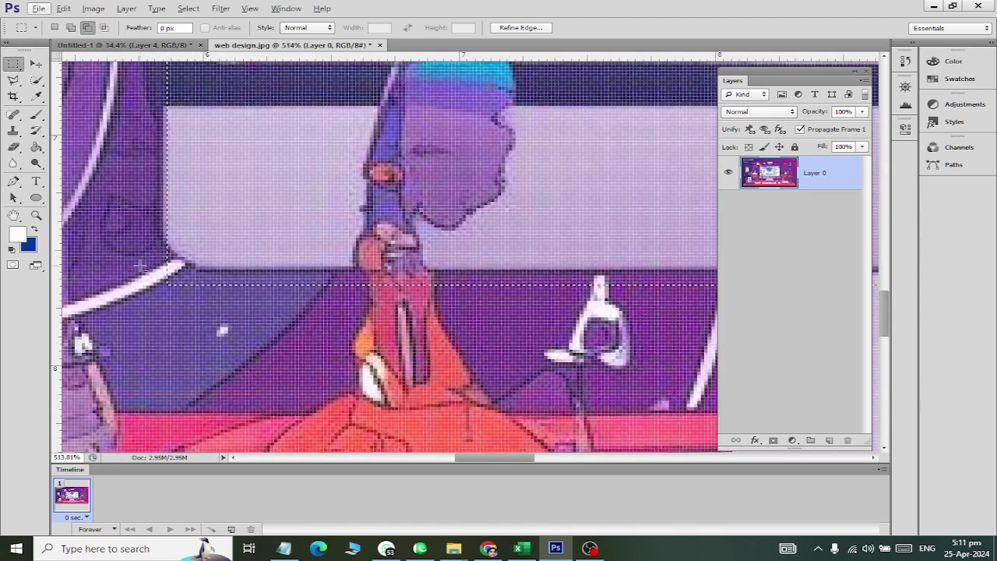
{"action": "left_click_drag", "start_coordinate": [201, 285], "coordinate": [330, 316]}
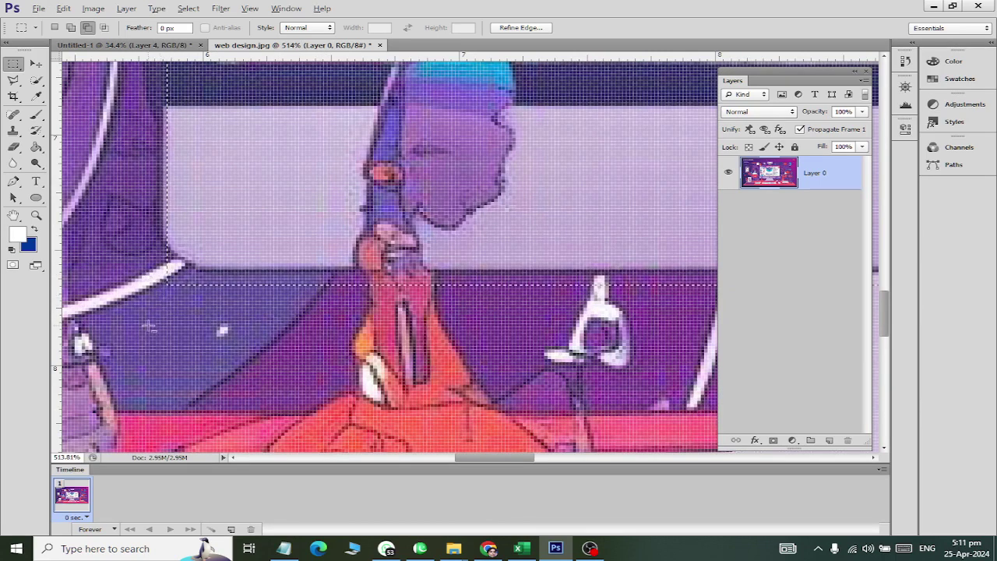
{"action": "left_click_drag", "start_coordinate": [138, 316], "coordinate": [652, 322]}
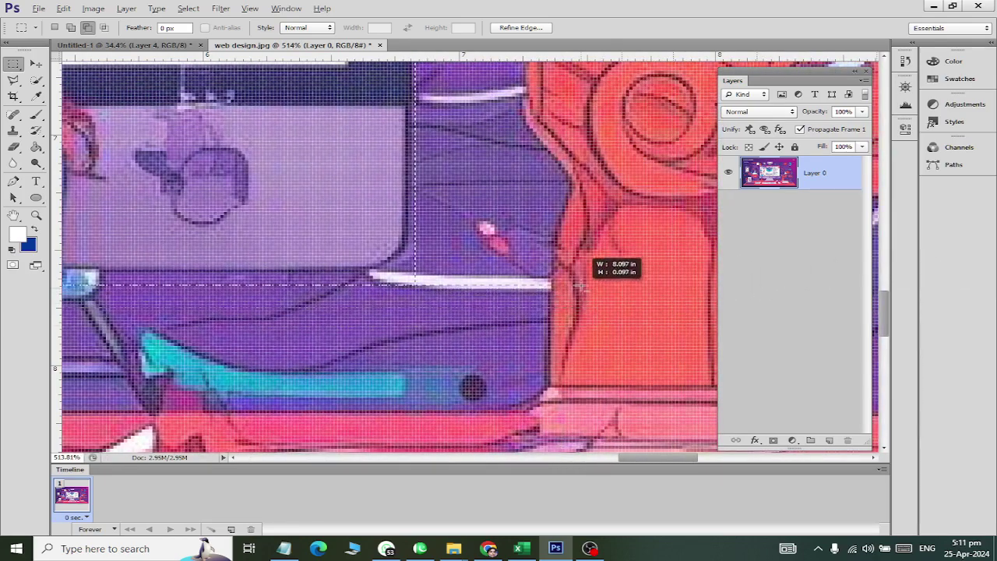
- Trim the selection at the monitor's lower-right and lower-left corners to follow their rounded shape
{"action": "scroll", "coordinate": [245, 232], "scroll_direction": "down", "scroll_amount": 10}
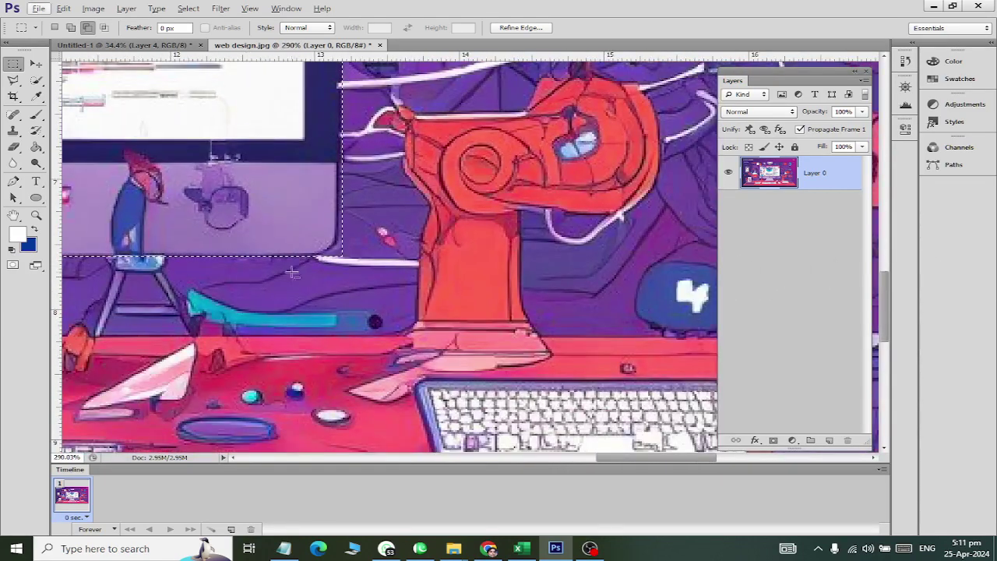
{"action": "scroll", "coordinate": [360, 267], "scroll_direction": "up", "scroll_amount": 10}
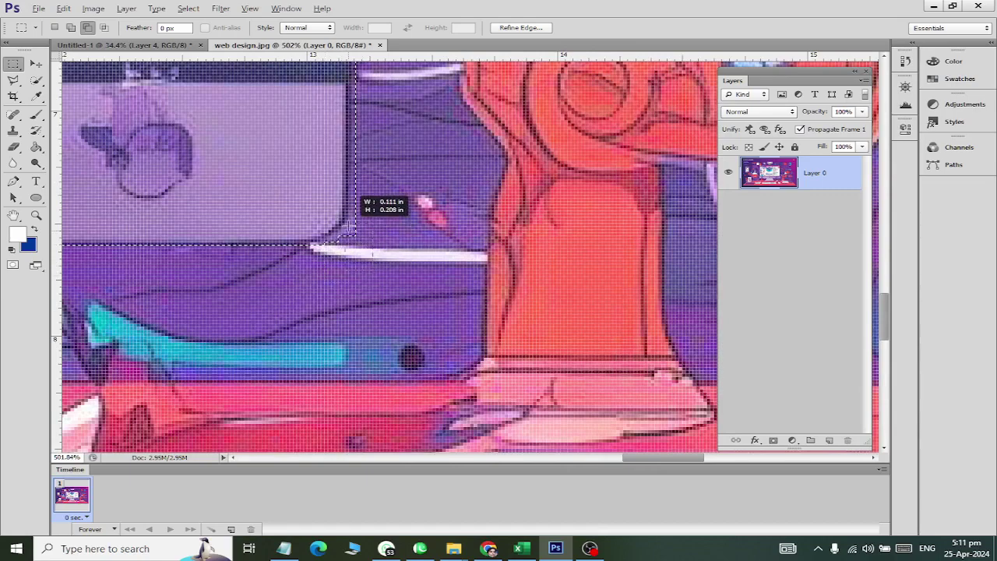
{"action": "left_click_drag", "start_coordinate": [360, 195], "coordinate": [352, 235]}
{"action": "scroll", "coordinate": [335, 291], "scroll_direction": "down", "scroll_amount": 5}
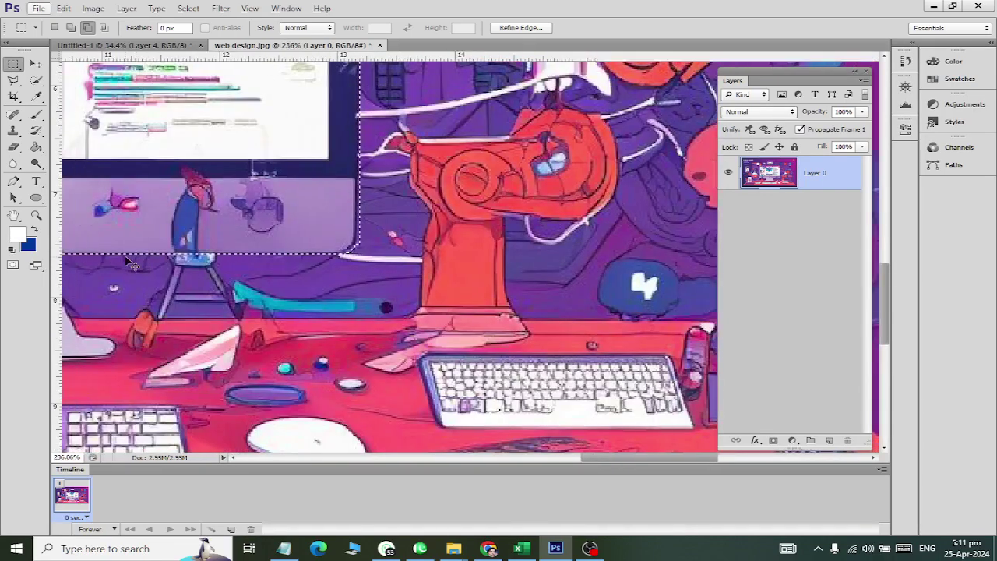
{"action": "scroll", "coordinate": [151, 235], "scroll_direction": "up", "scroll_amount": 5}
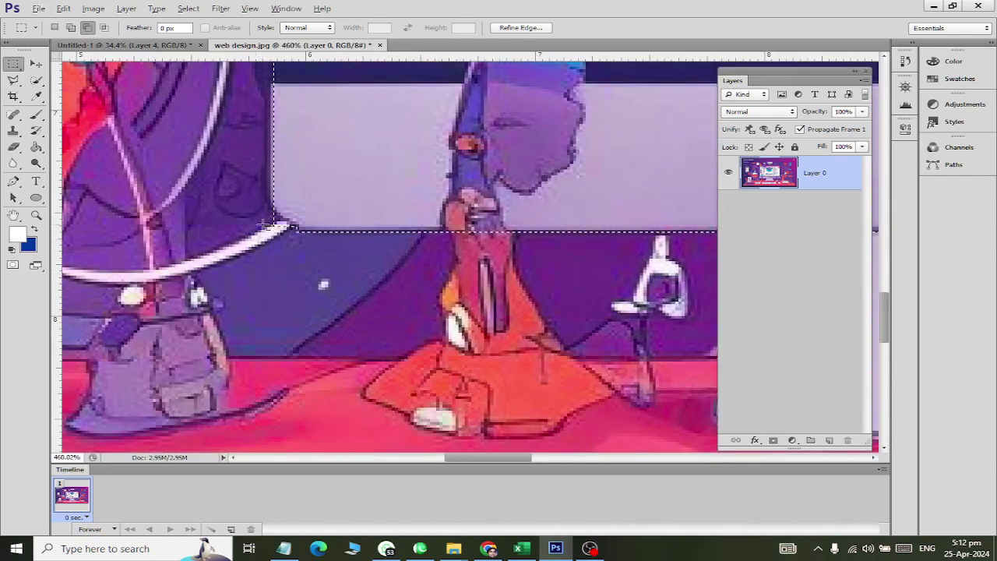
{"action": "scroll", "coordinate": [289, 267], "scroll_direction": "down", "scroll_amount": 8}
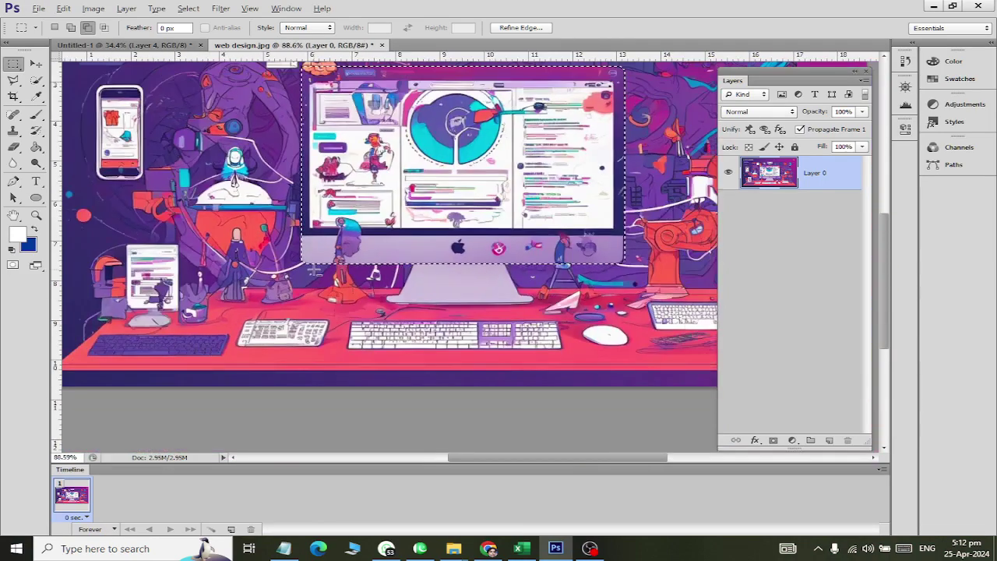
{"action": "left_click_drag", "start_coordinate": [692, 120], "coordinate": [682, 113]}
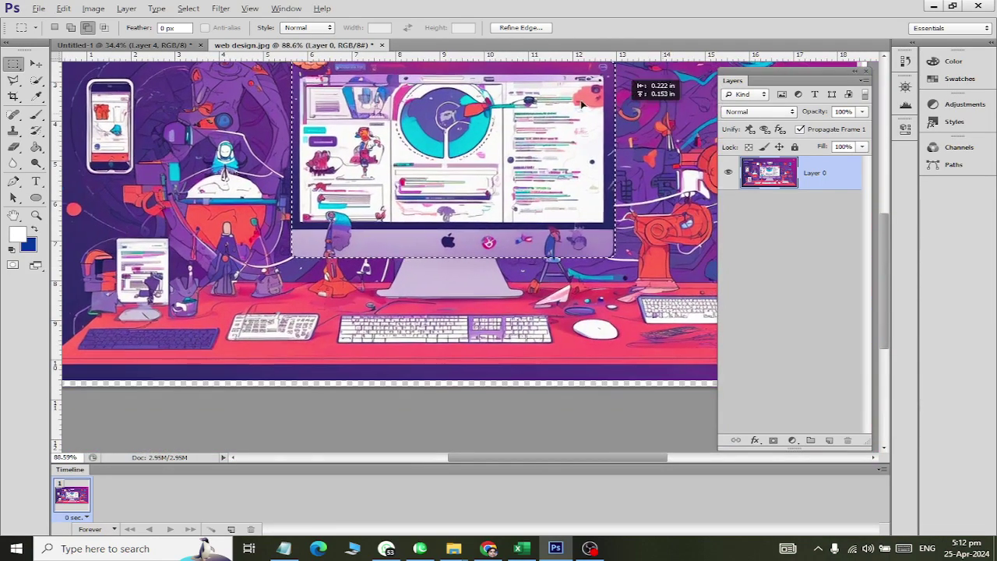
{"action": "left_click", "coordinate": [125, 45]}
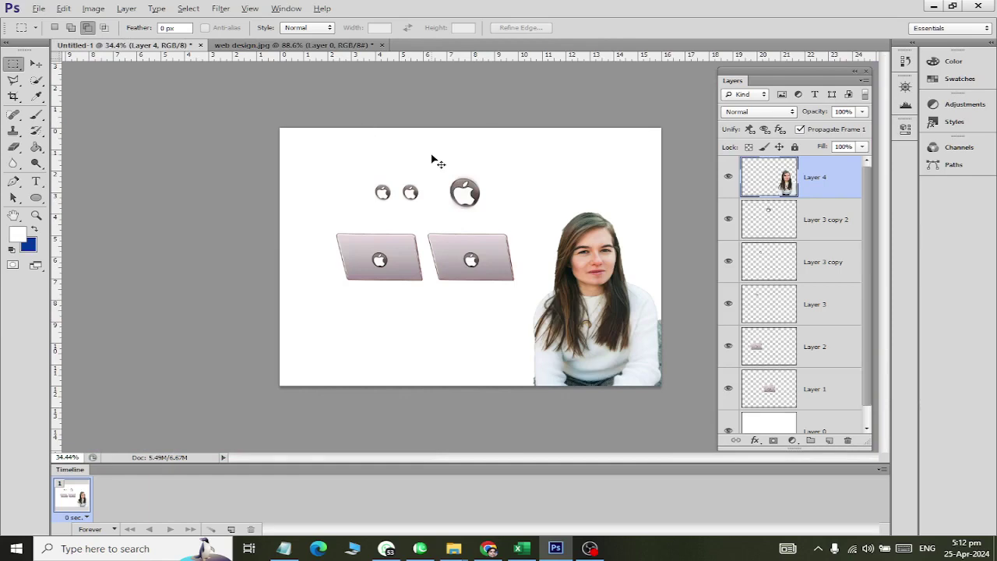
{"action": "key", "text": "ctrl+v"}
{"action": "key", "text": "ctrl+z"}
{"action": "left_click", "coordinate": [298, 45]}
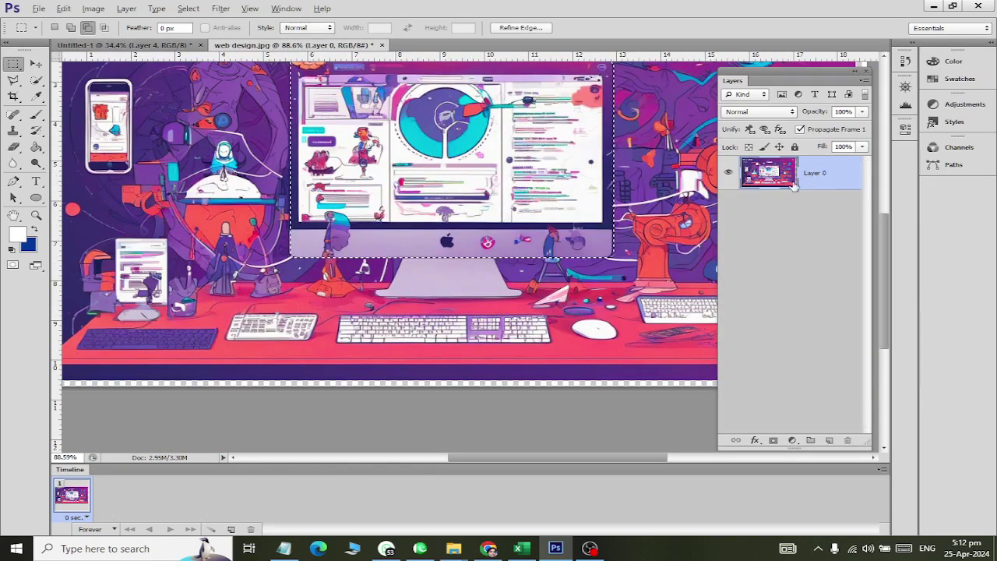
- Copy the selected monitor from web design.jpg and paste it into the Untitled-1 document
{"action": "left_click", "coordinate": [36, 63]}
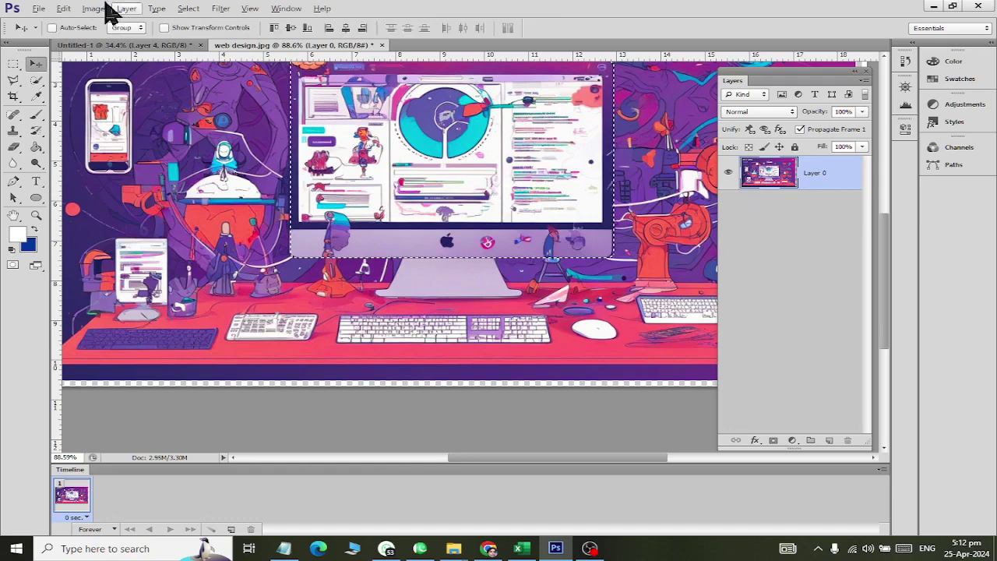
{"action": "left_click", "coordinate": [63, 7]}
{"action": "left_click", "coordinate": [125, 113]}
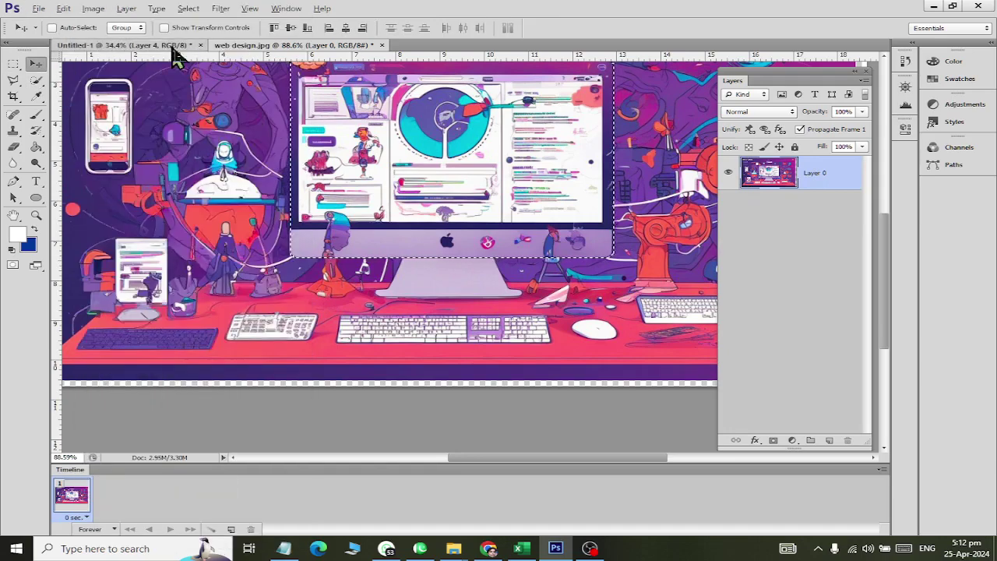
{"action": "left_click", "coordinate": [171, 45]}
{"action": "left_click", "coordinate": [63, 8]}
{"action": "left_click", "coordinate": [97, 142]}
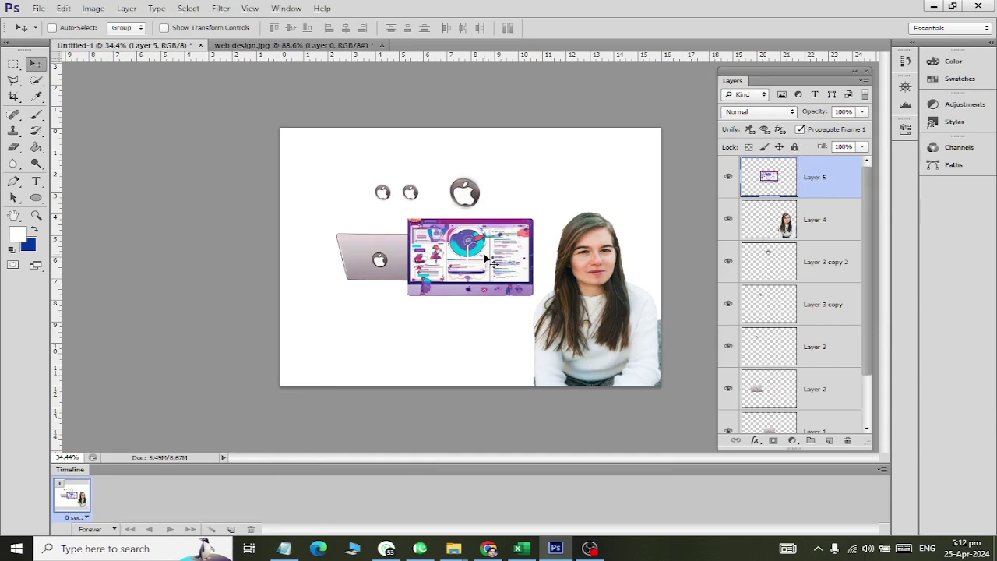
- Move the pasted monitor over to the woman and restack the layers so Layer 4 is topmost and Layer 5 sits directly above Layer 0
{"action": "left_click_drag", "start_coordinate": [484, 257], "coordinate": [462, 284]}
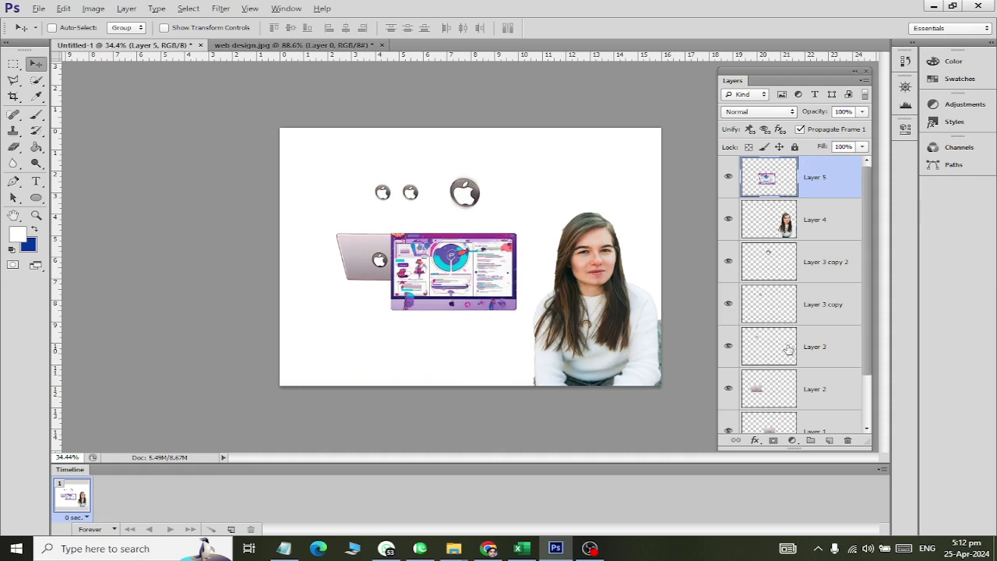
{"action": "left_click_drag", "start_coordinate": [526, 269], "coordinate": [643, 279]}
{"action": "left_click", "coordinate": [822, 230]}
{"action": "left_click_drag", "start_coordinate": [822, 230], "coordinate": [822, 167]}
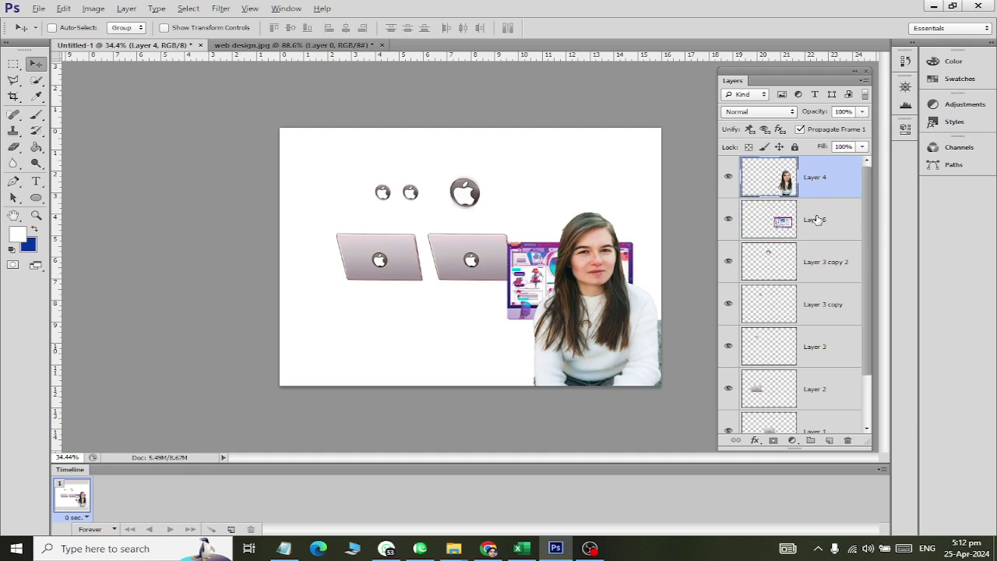
{"action": "left_click_drag", "start_coordinate": [816, 219], "coordinate": [819, 372]}
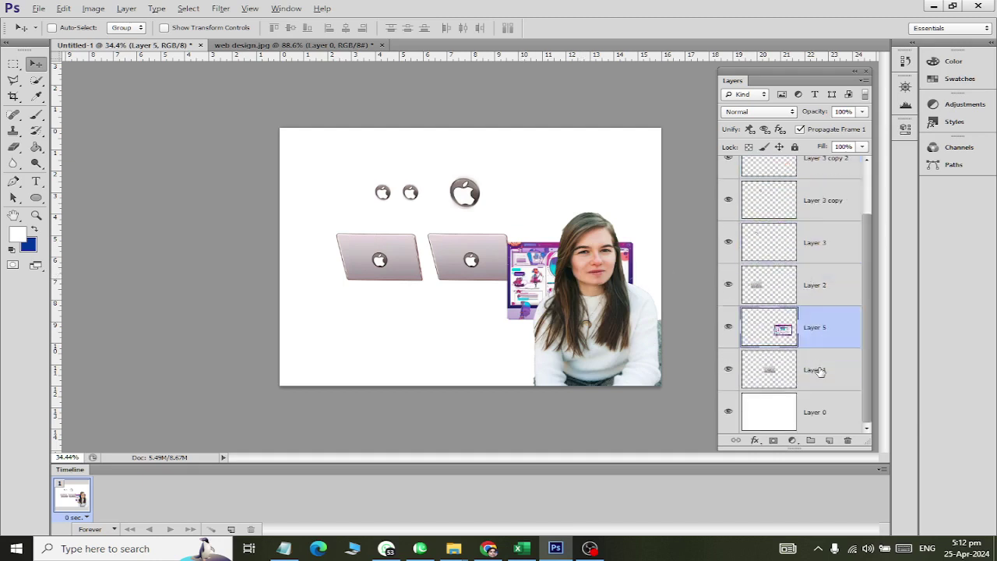
{"action": "left_click_drag", "start_coordinate": [793, 321], "coordinate": [822, 381]}
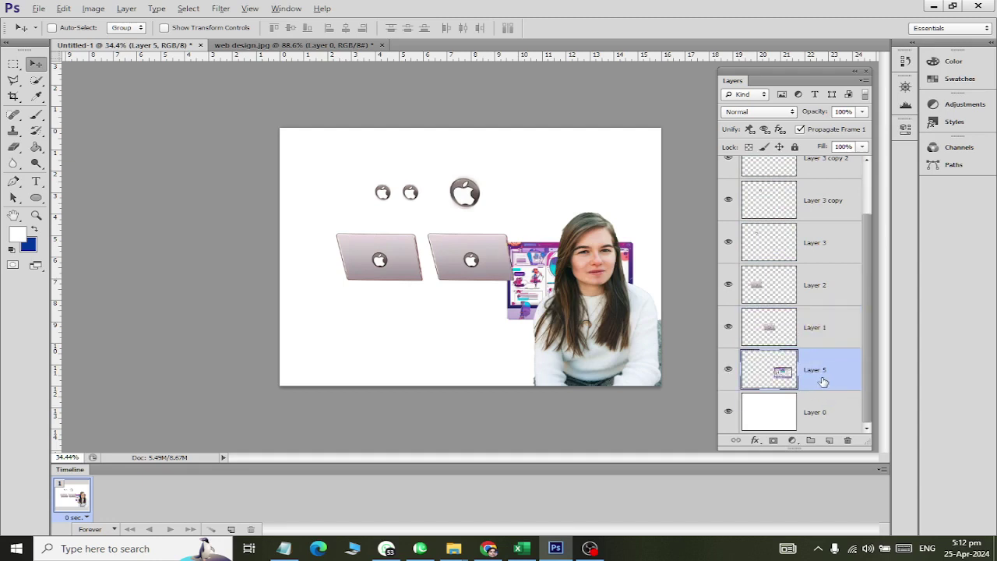
- Scale the monitor proportionally to about 237% and place it near the canvas's upper edge, behind the laptops and logos
{"action": "key", "text": "ctrl+t"}
{"action": "left_click_drag", "start_coordinate": [508, 318], "coordinate": [401, 381]}
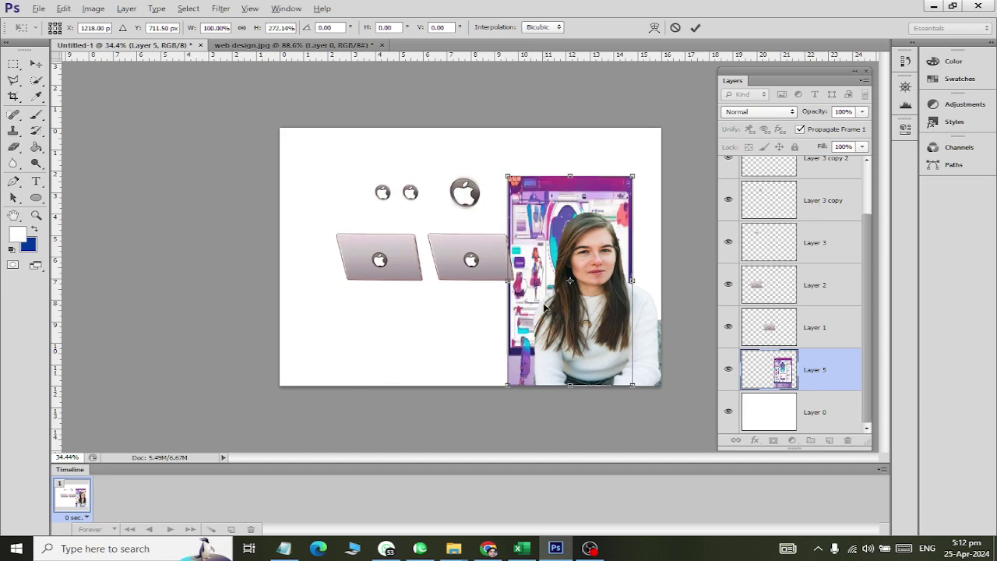
{"action": "key", "text": "ctrl+z"}
{"action": "left_click_drag", "start_coordinate": [508, 243], "coordinate": [335, 164]}
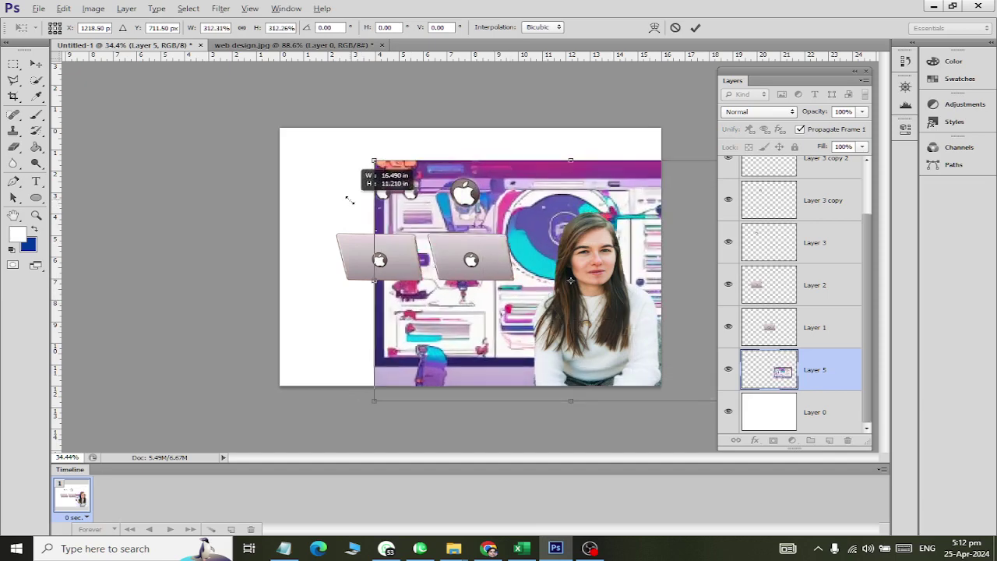
{"action": "left_click_drag", "start_coordinate": [389, 187], "coordinate": [456, 187]}
{"action": "left_click_drag", "start_coordinate": [667, 374], "coordinate": [621, 339]}
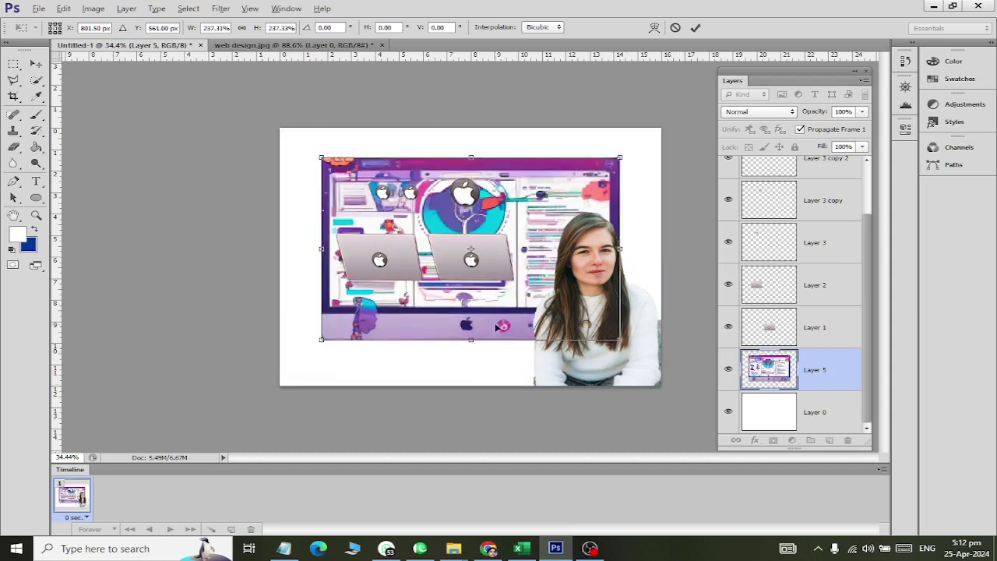
{"action": "left_click_drag", "start_coordinate": [479, 327], "coordinate": [489, 298]}
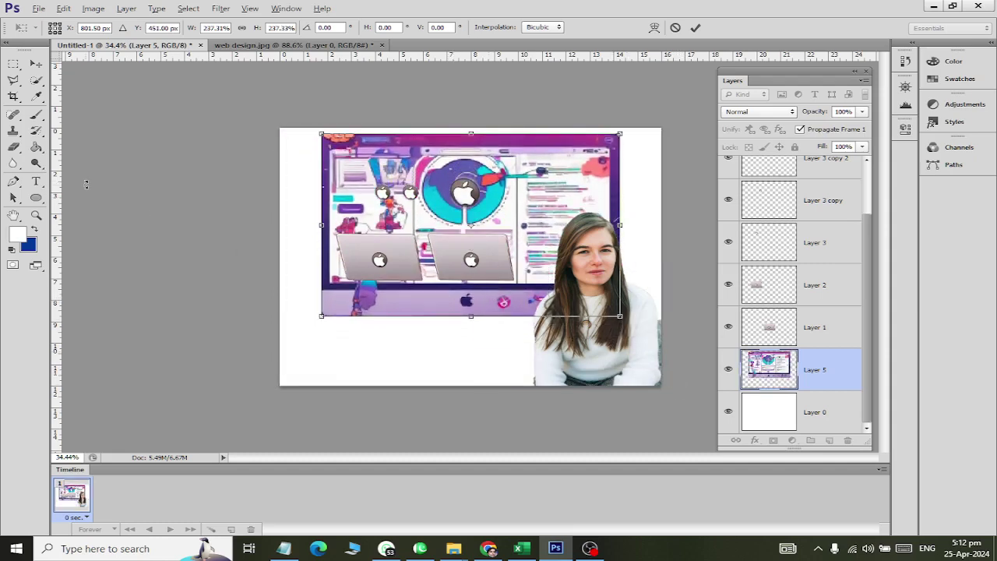
{"action": "left_click", "coordinate": [36, 63]}
{"action": "left_click", "coordinate": [448, 209]}
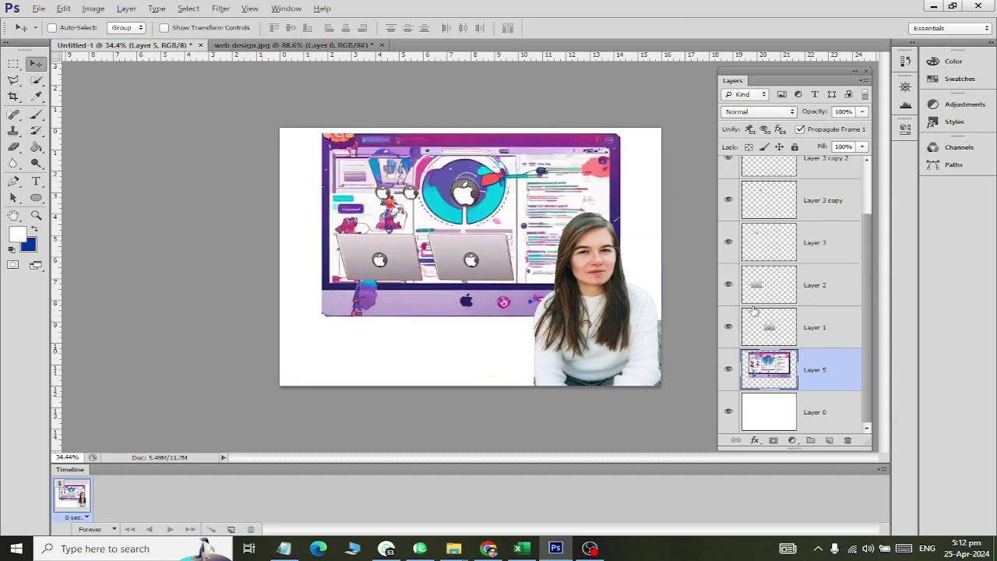
- Move the two laptops on Layer 2 and Layer 1 down, side by side in the white area below the monitor
{"action": "left_click", "coordinate": [760, 279]}
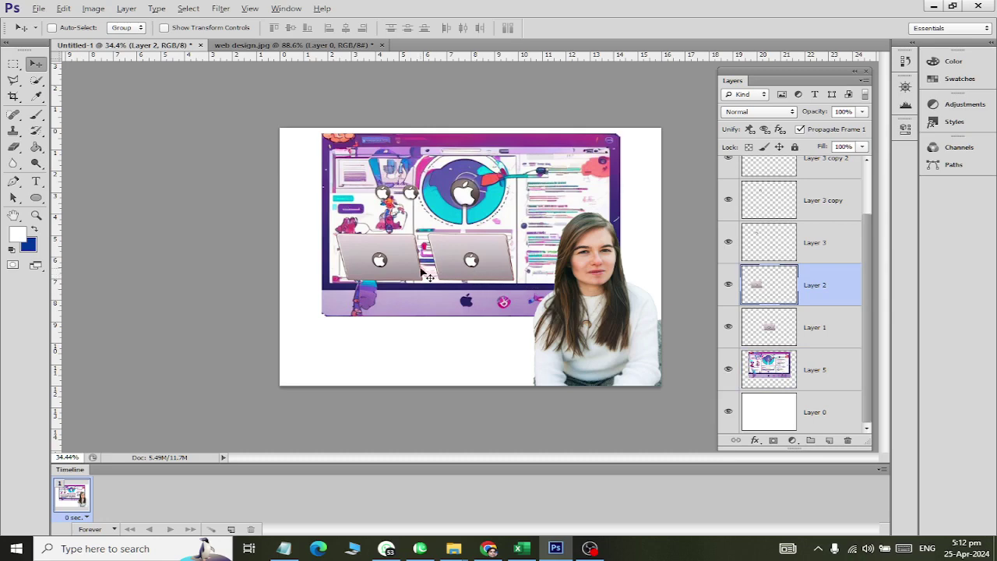
{"action": "left_click_drag", "start_coordinate": [425, 273], "coordinate": [404, 363]}
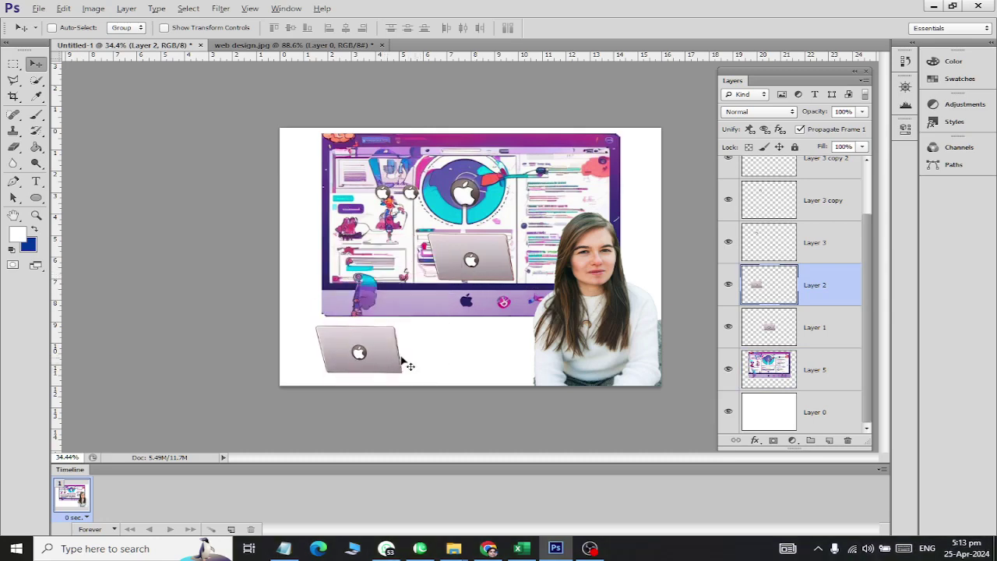
{"action": "left_click", "coordinate": [841, 319]}
{"action": "left_click_drag", "start_coordinate": [477, 264], "coordinate": [469, 356]}
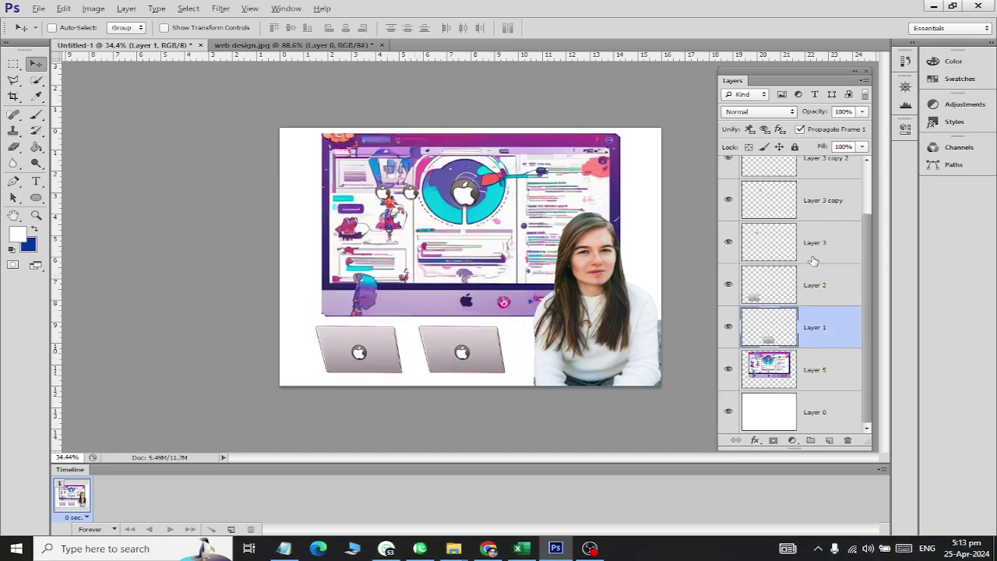
- Place the small Apple logo of Layer 3 copy on the monitor's lower bezel and shift the large logo up inside the turquoise ring
{"action": "left_click", "coordinate": [821, 239]}
{"action": "left_click", "coordinate": [822, 207]}
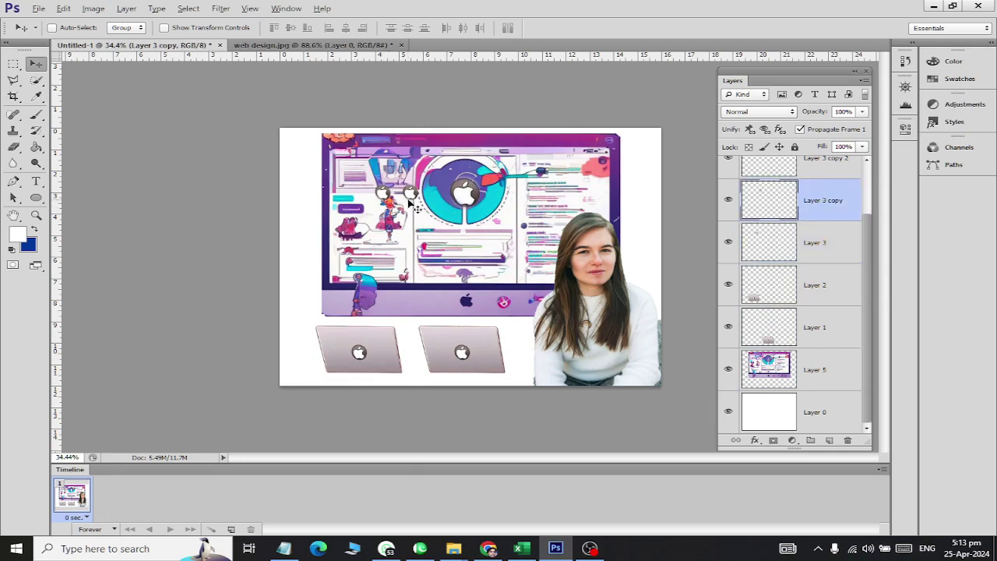
{"action": "left_click_drag", "start_coordinate": [387, 195], "coordinate": [389, 303]}
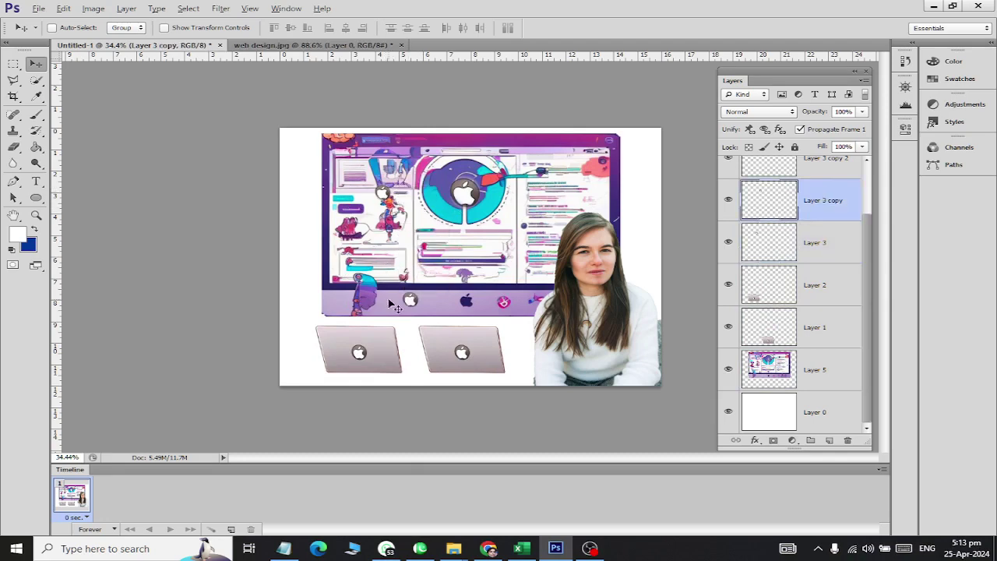
{"action": "left_click", "coordinate": [805, 167]}
{"action": "mouse_move", "coordinate": [375, 201]}
{"action": "left_mouse_down"}
{"action": "mouse_move", "coordinate": [332, 219]}
{"action": "mouse_move", "coordinate": [255, 299]}
{"action": "mouse_move", "coordinate": [412, 191]}
{"action": "mouse_move", "coordinate": [388, 178]}
{"action": "mouse_move", "coordinate": [384, 185]}
{"action": "left_mouse_up"}
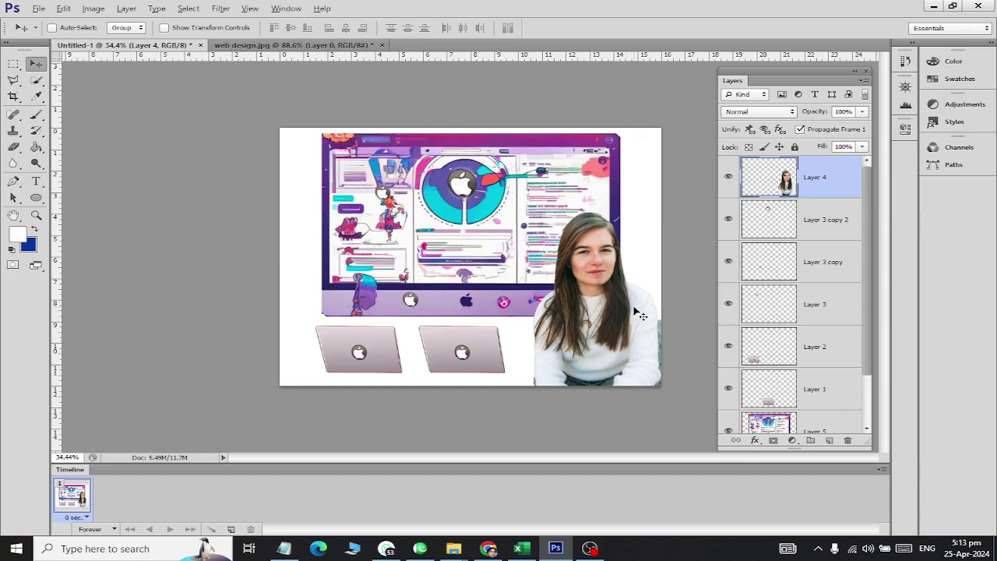
- Start saving the document and browse to the Horizon folder inside Documents > Ps Files
{"action": "key", "text": "ctrl+s"}
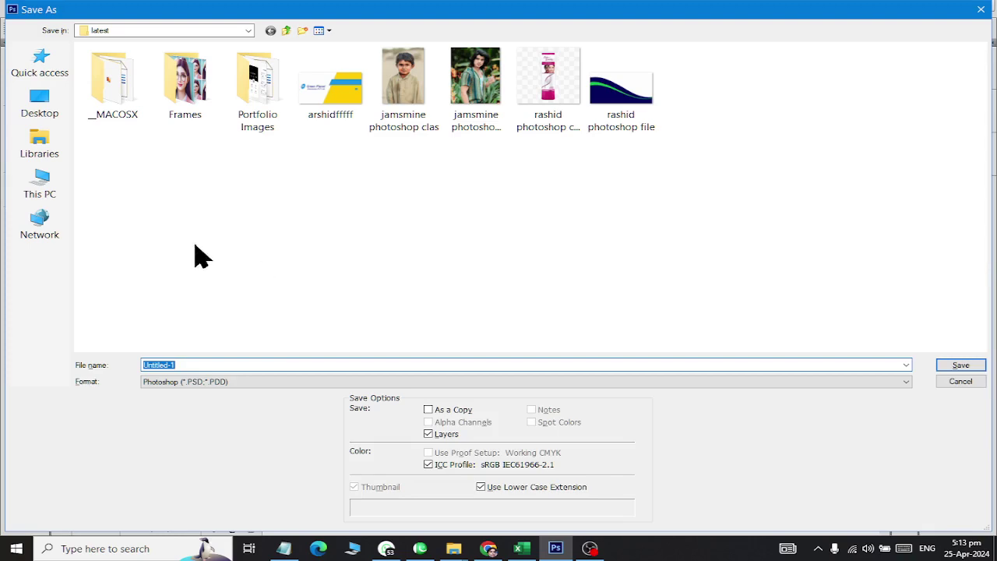
{"action": "left_click", "coordinate": [41, 152]}
{"action": "double_click", "coordinate": [308, 84]}
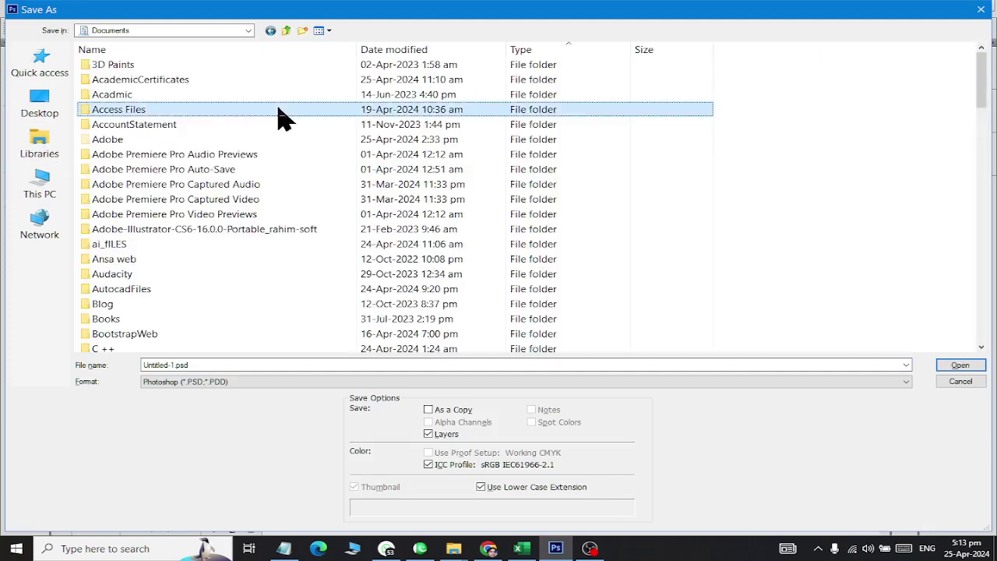
{"action": "scroll", "coordinate": [281, 113], "scroll_direction": "down", "scroll_amount": 15}
{"action": "double_click", "coordinate": [280, 117]}
{"action": "key", "text": "h"}
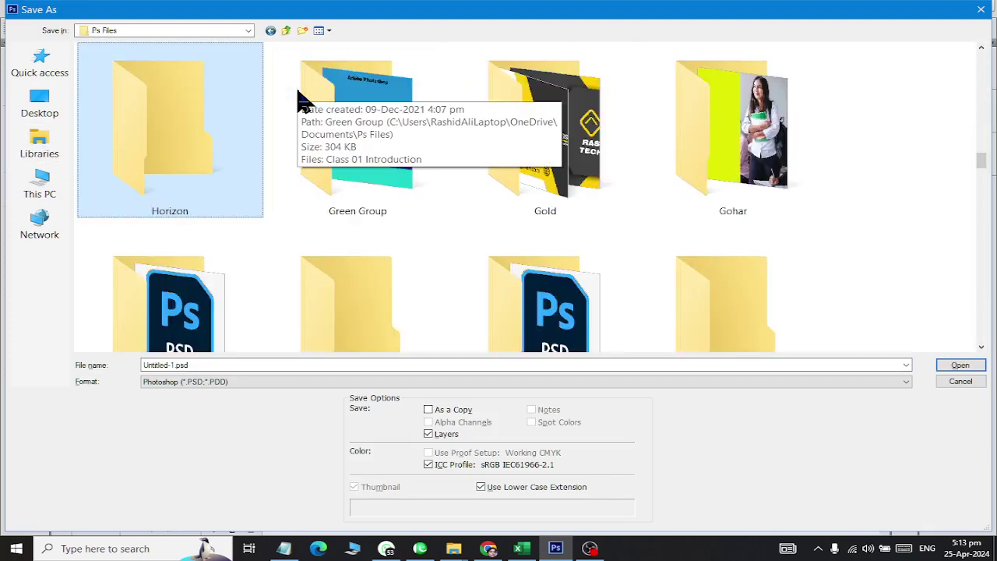
{"action": "key", "text": "Return"}
- Save the document as "Class 04 Selction Tool" in Photoshop format, accepting the format options
{"action": "double_click", "coordinate": [200, 363]}
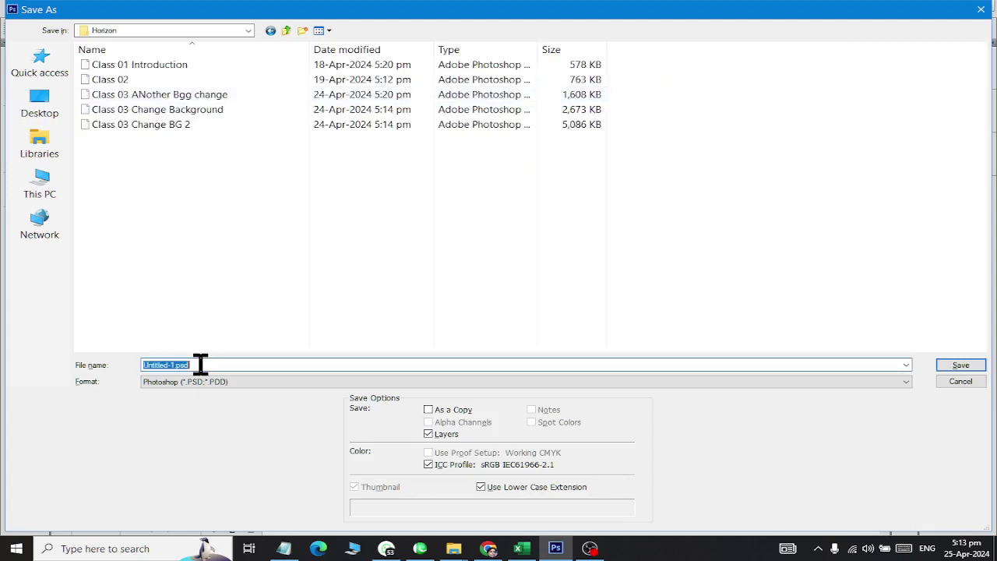
{"action": "type", "text": "Class S"}
{"action": "key", "text": "BackSpace"}
{"action": "type", "text": "0"}
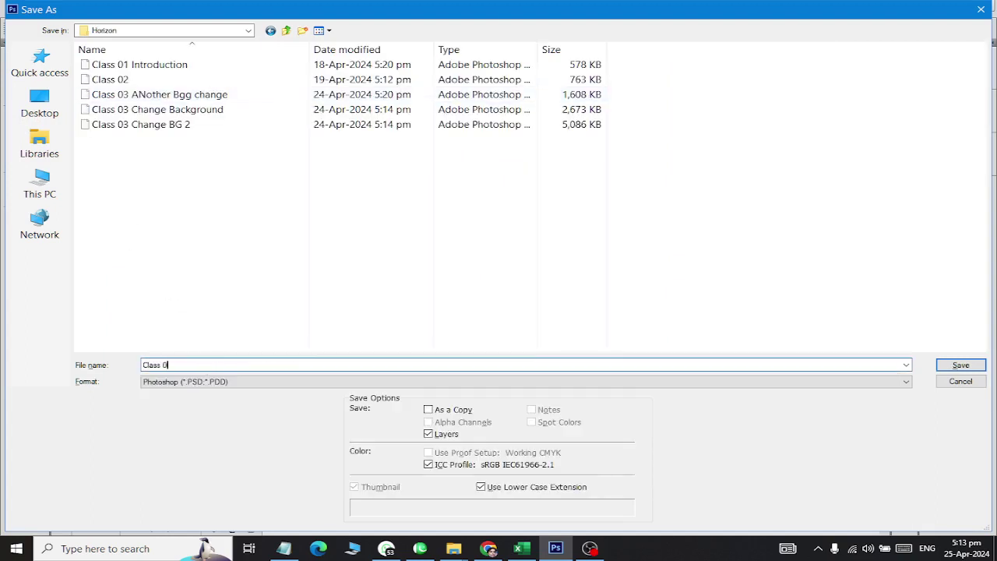
{"action": "type", "text": "4 Selction Tool"}
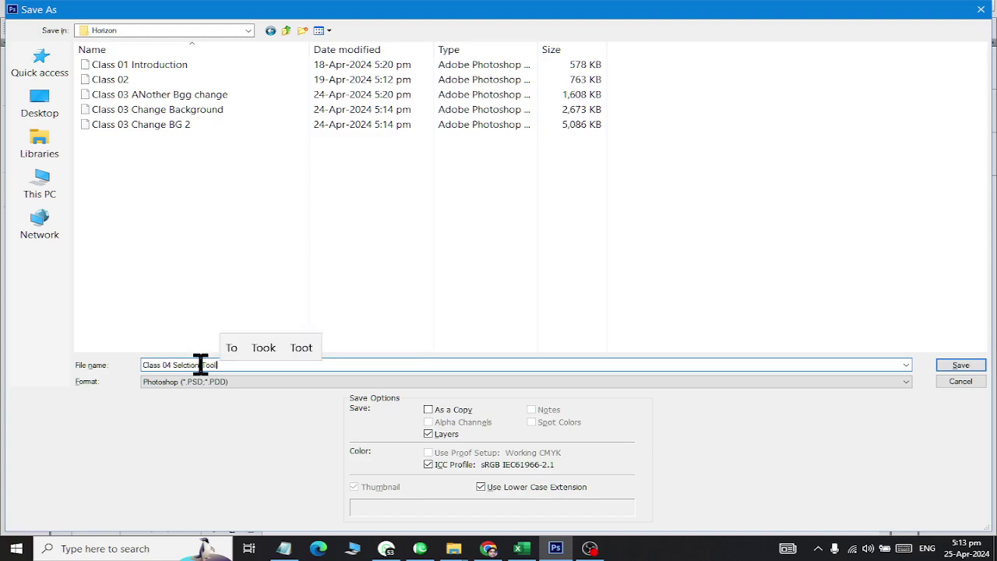
{"action": "key", "text": "Return"}
{"action": "left_click", "coordinate": [697, 167]}
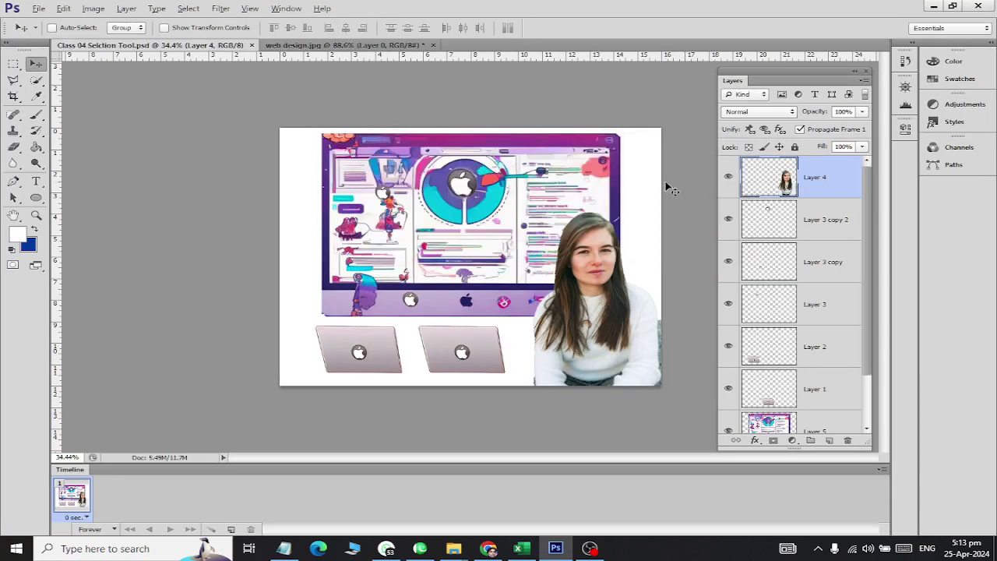